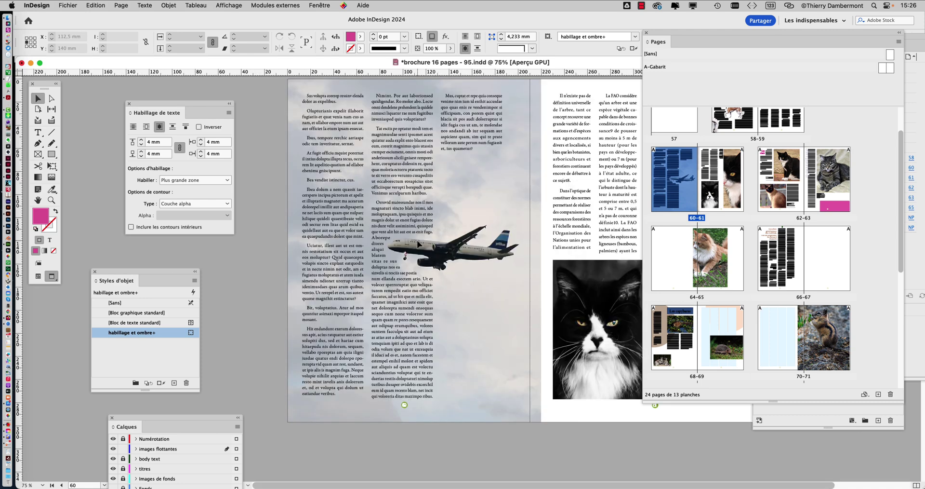
Reposition the Pages and Calques panels so that page 60 of the spread is unobstructed
left_click_drag(659, 37, 675, 58)
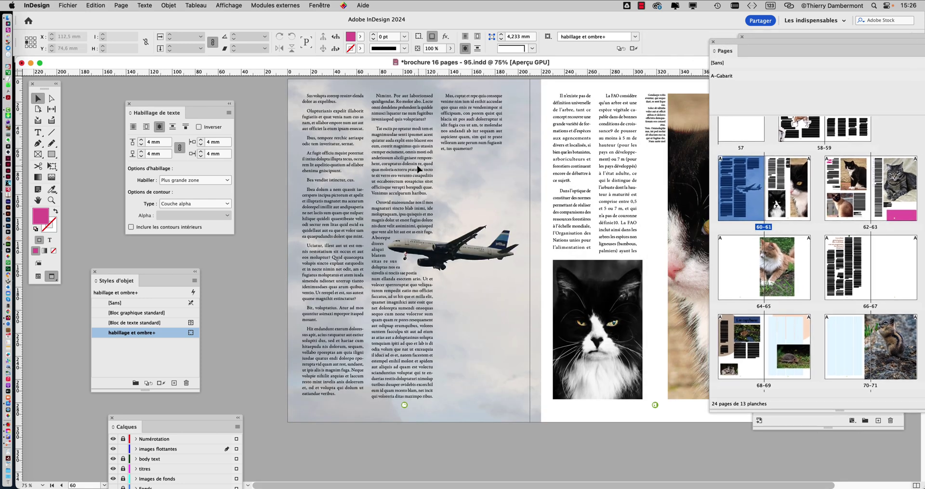
scroll(419, 170, "up", 1)
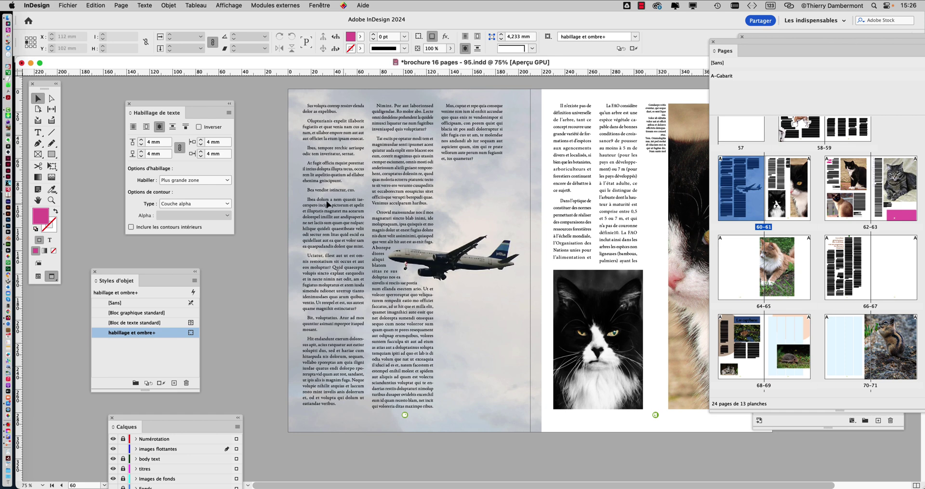
left_click_drag(174, 420, 613, 108)
Toggle the visibility of the images flottantes layer off and on to check which pictures it holds
left_click(552, 137)
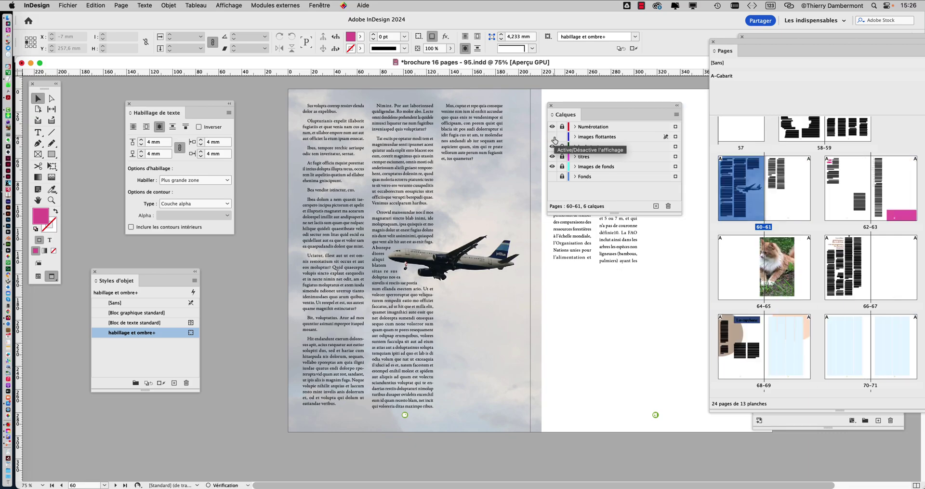
left_click(552, 138)
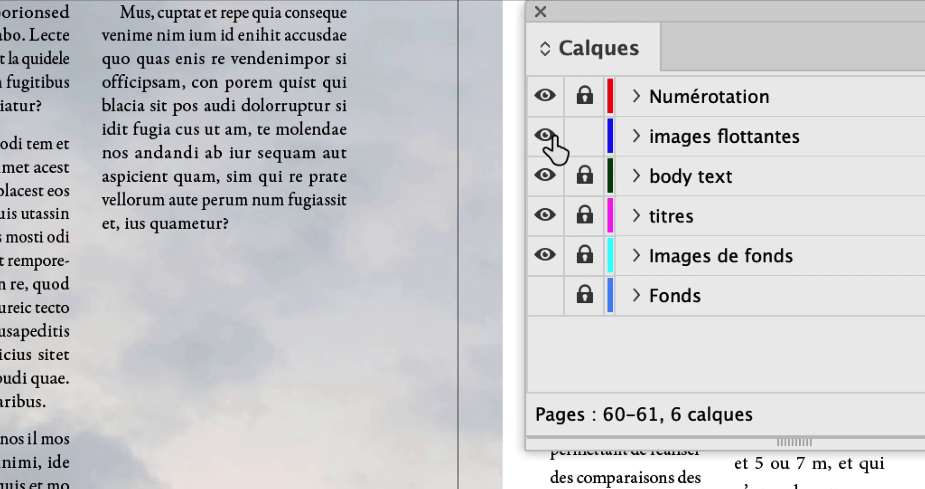
left_click(546, 136)
left_click(550, 137)
left_click(549, 137)
left_click(549, 137)
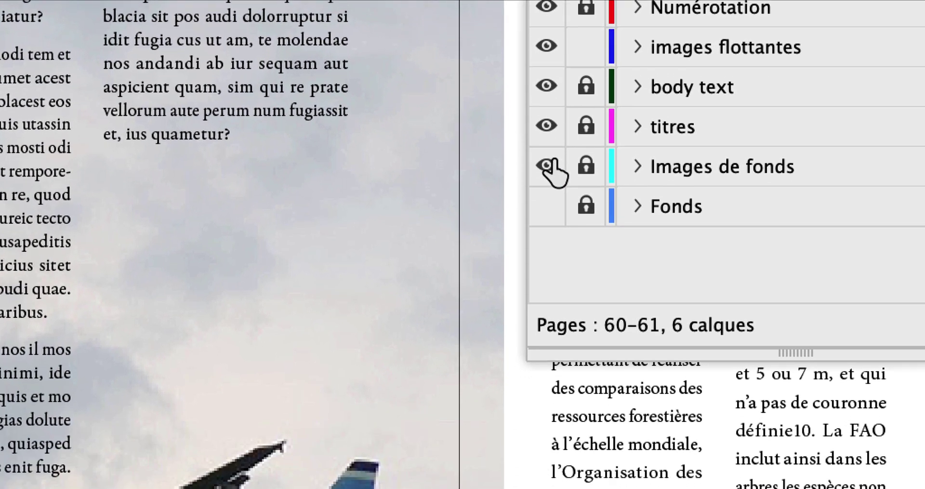
Toggle the visibility of the Images de fonds layer off and on to check whether it holds the airplane picture
left_click(549, 165)
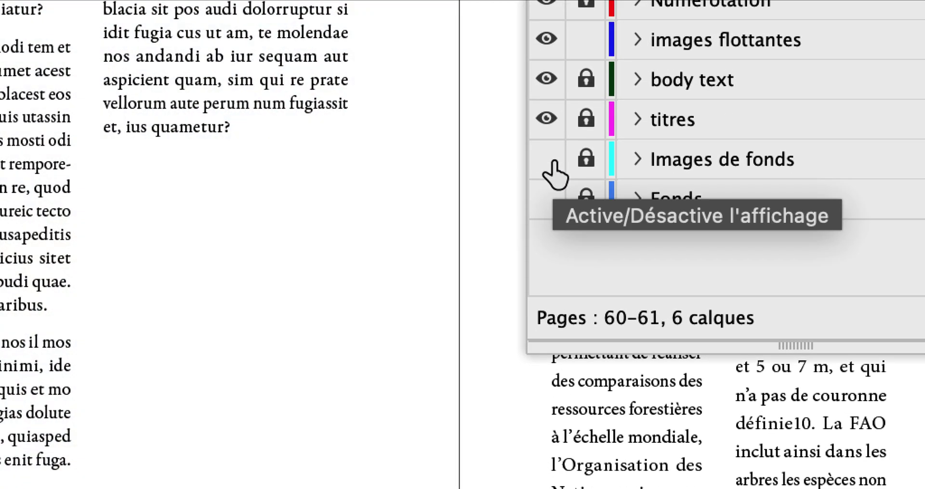
left_click(548, 165)
left_click(552, 163)
left_click(551, 163)
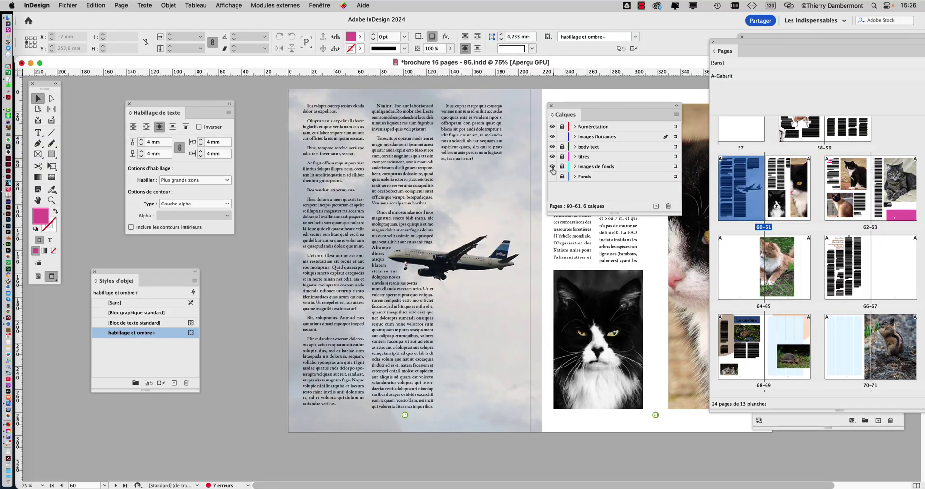
left_click(552, 166)
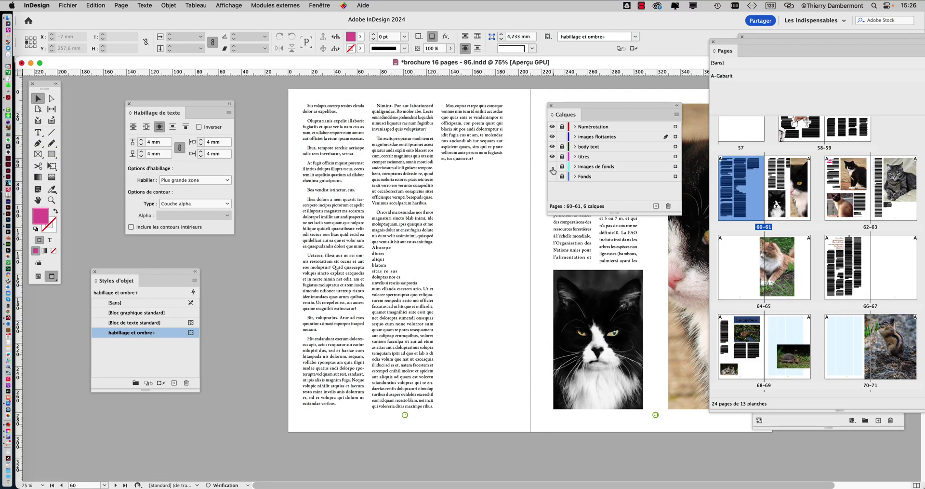
left_click(552, 167)
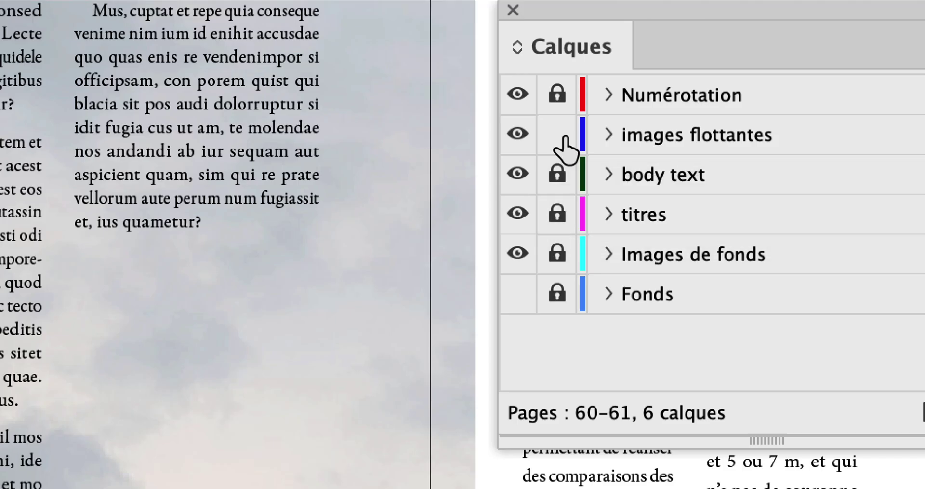
Lock the images flottantes layer and unlock the Images de fonds layer
left_click(561, 136)
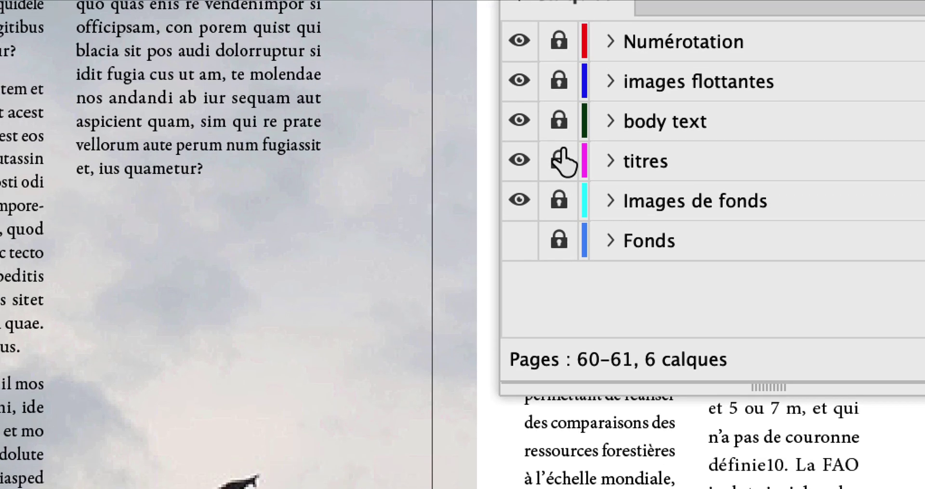
left_click(557, 252)
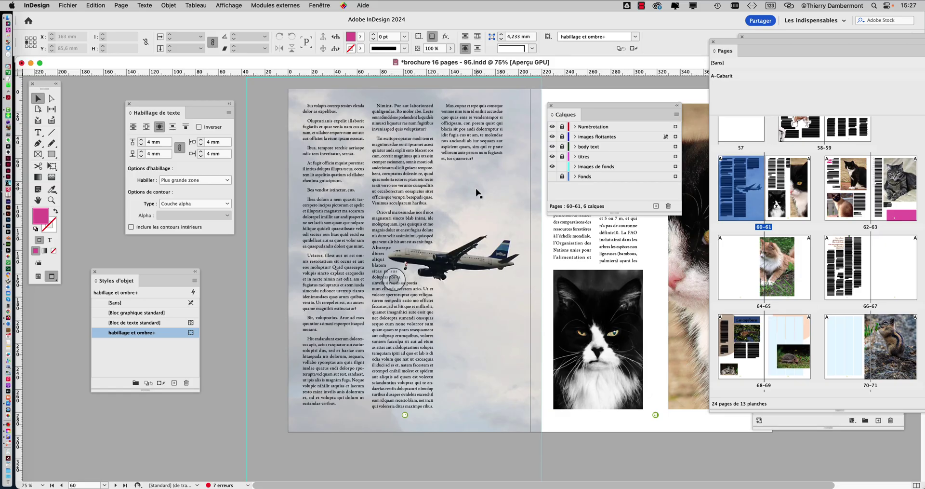
Delete the airplane picture from its frame on page 60 while keeping the frame itself
left_click(457, 215)
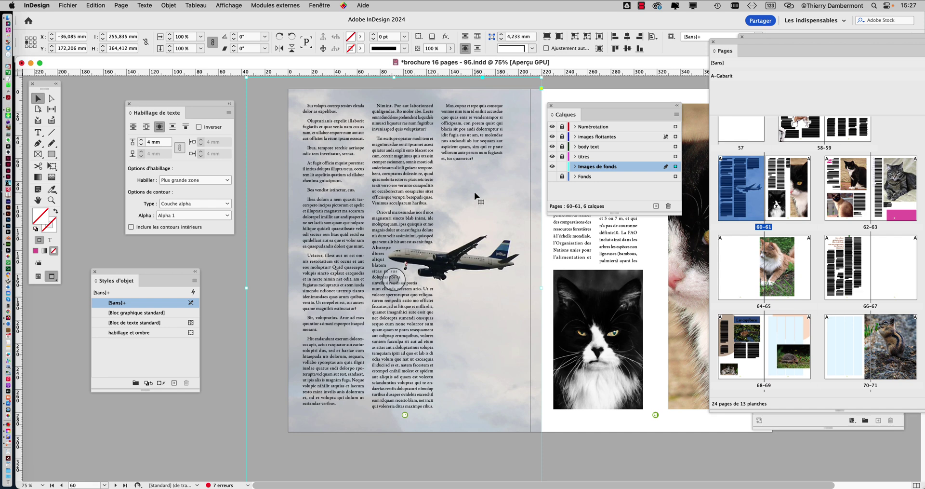
left_click(475, 195)
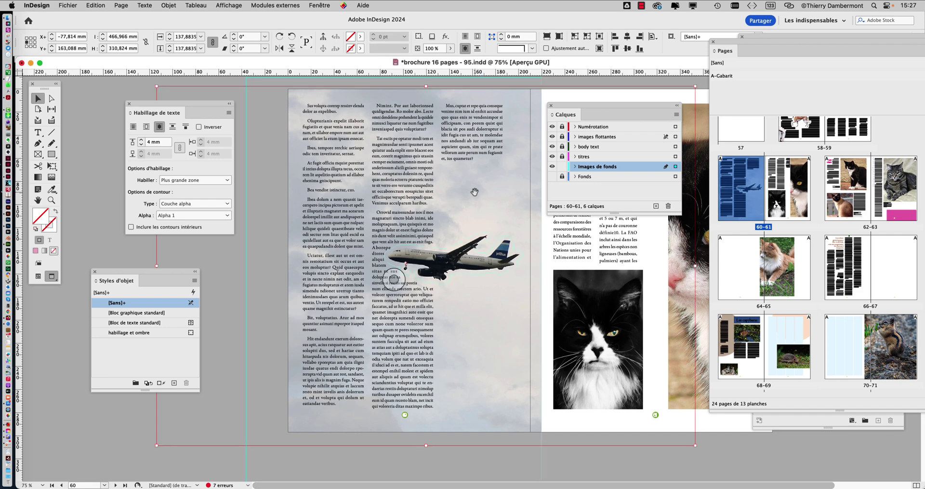
key("super+minus")
key("super+minus")
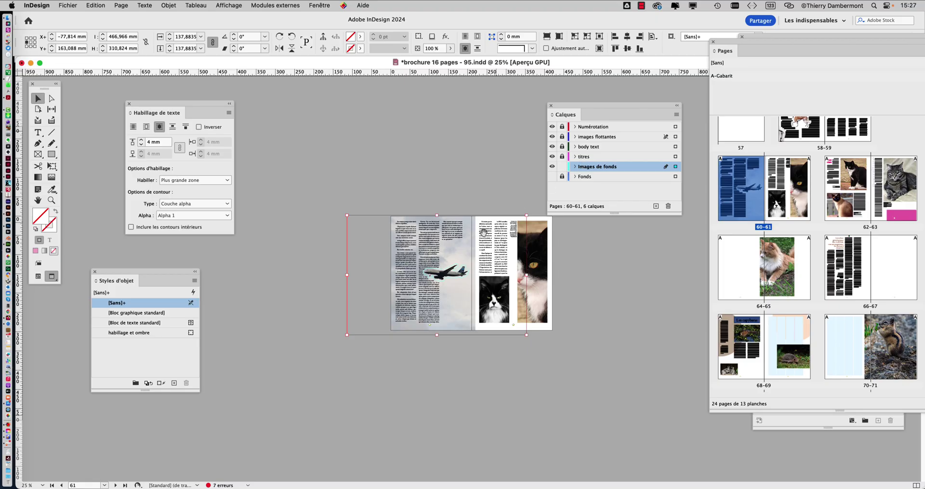
scroll(464, 252, "up", 3)
left_click_drag(447, 263, 446, 292)
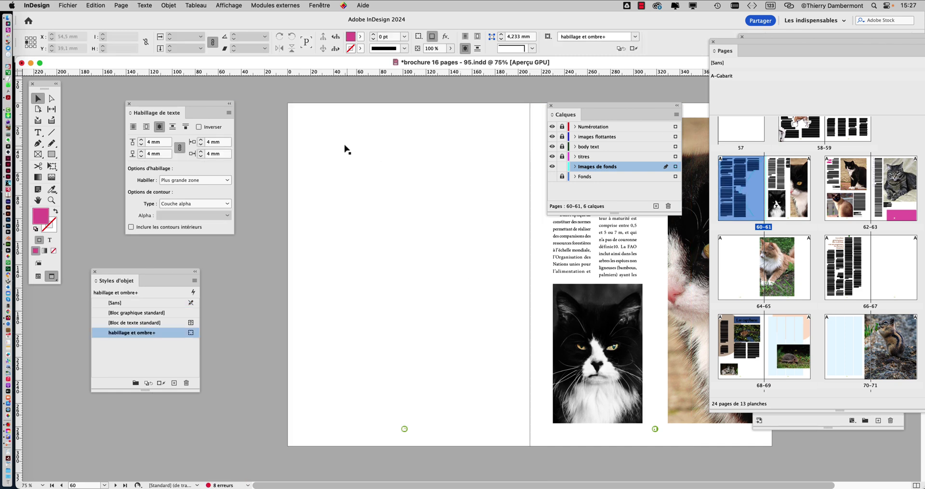
Clear the empty page 60 frame's overrides by reapplying the [Sans] object style, and set the Styles d'objet panel aside, off the page
left_click(343, 148)
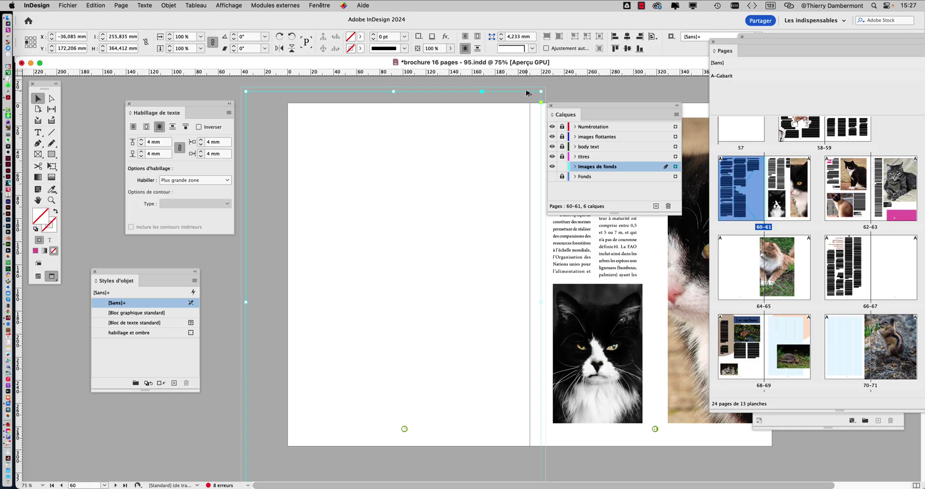
left_click(319, 5)
mouse_move(338, 242)
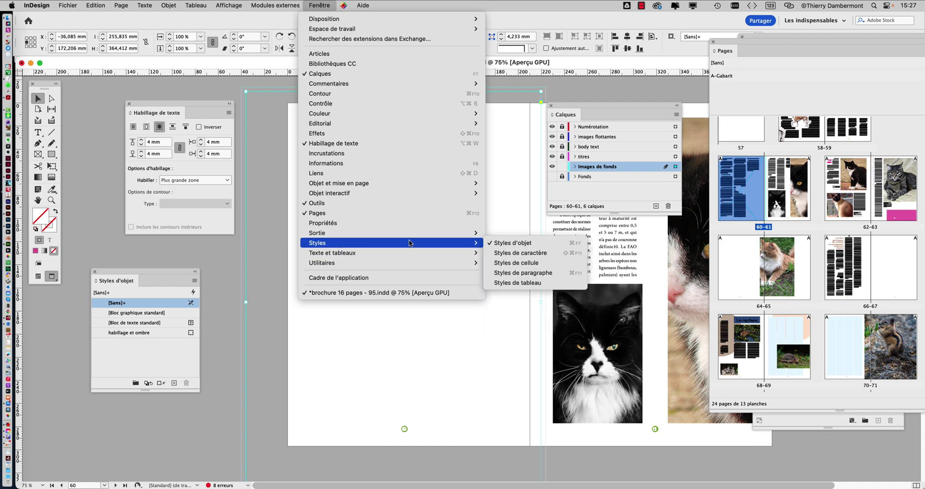
left_click(507, 243)
left_click_drag(113, 273, 453, 129)
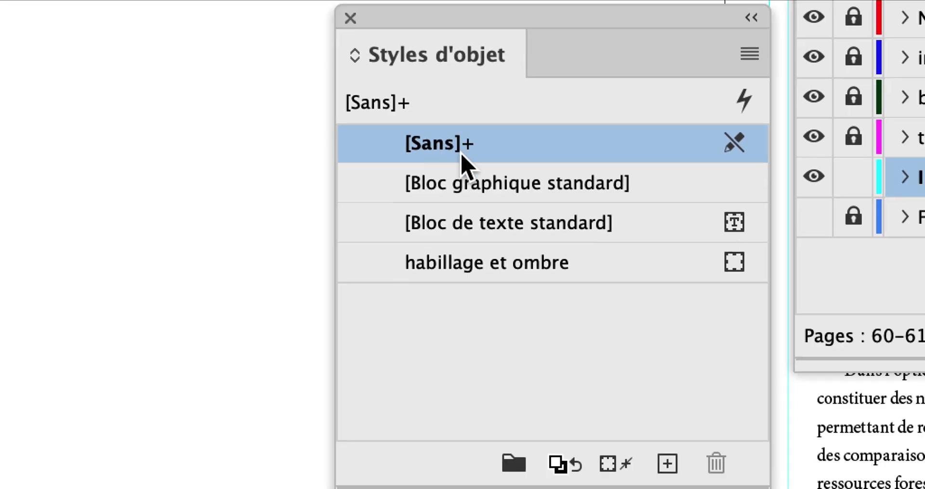
left_click(471, 159, "alt")
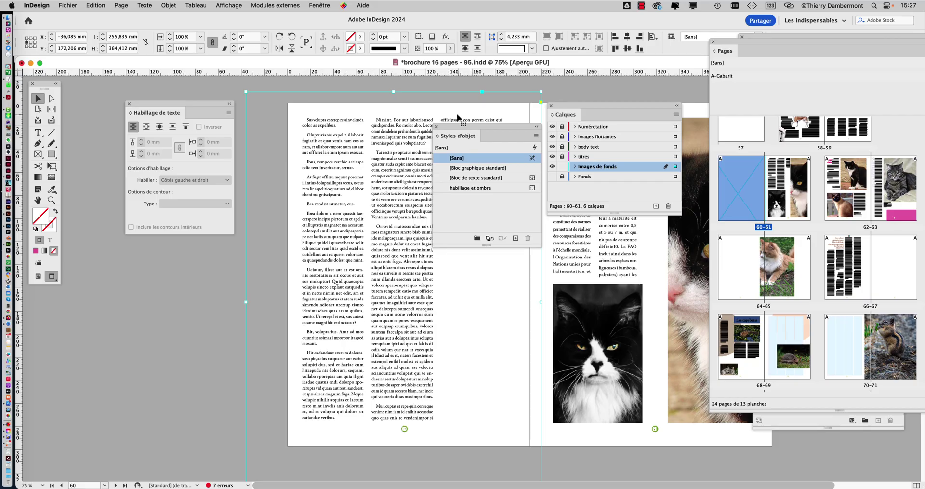
left_click_drag(463, 126, 158, 304)
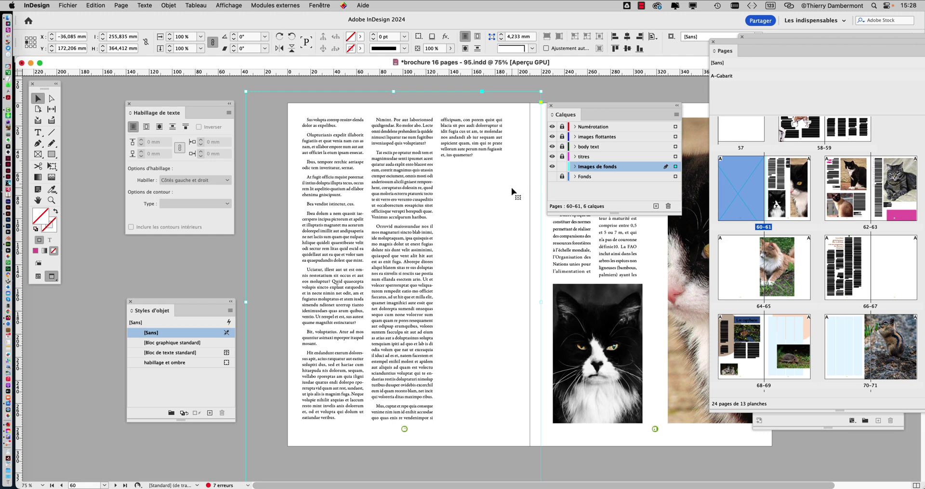
Switch to Firefox and look through the Bing image results for "bird in flight" to the flying flamingo photo
key("super+Tab")
left_click(224, 244)
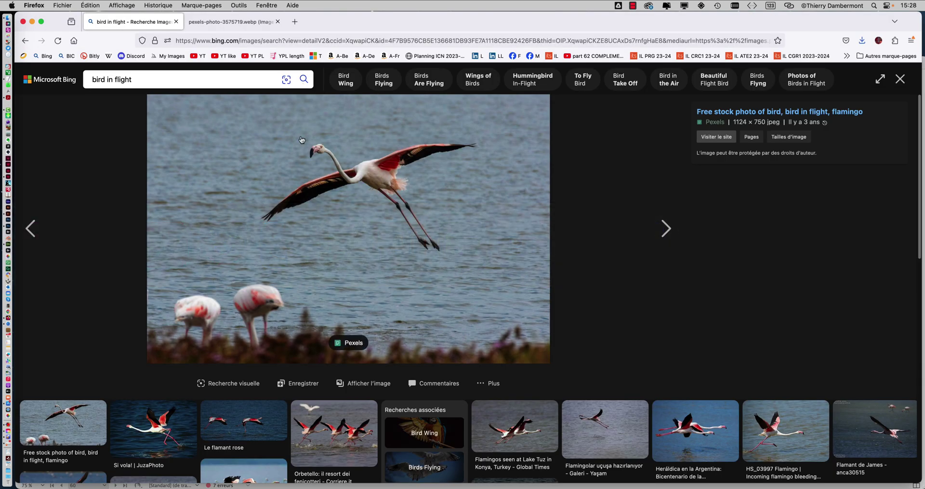
left_click_drag(131, 80, 89, 80)
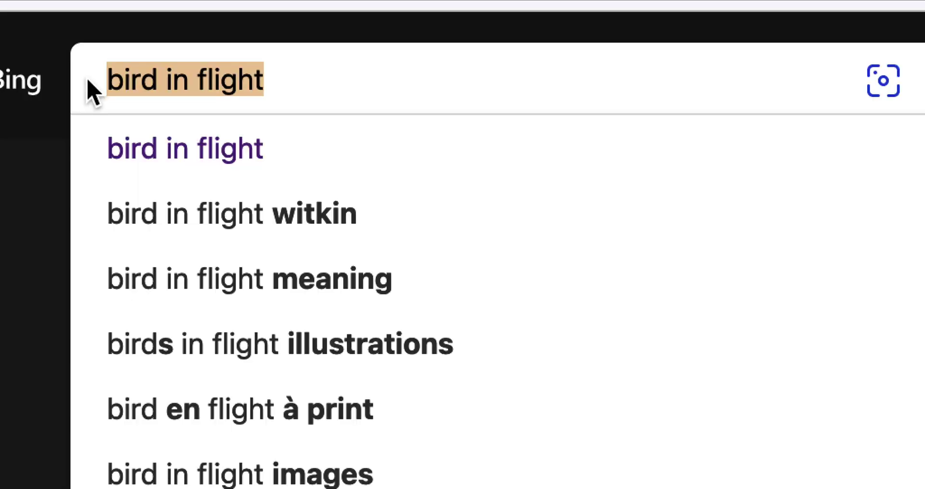
left_click(577, 206)
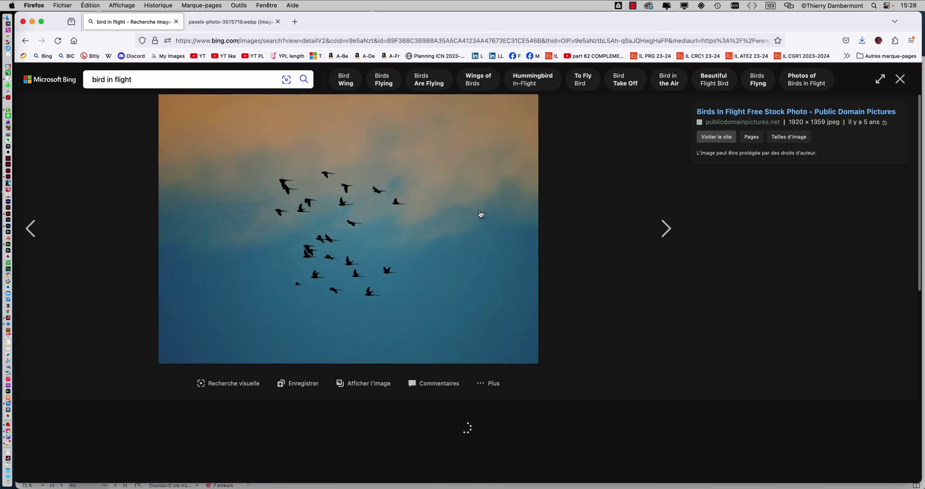
key("Left")
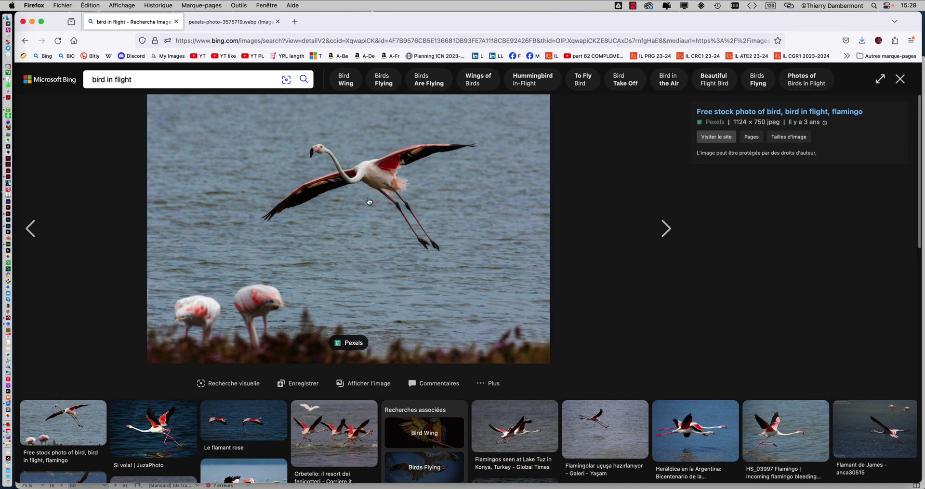
Show the Pexels flamingo photo in its own tab and copy the image
left_click(231, 23)
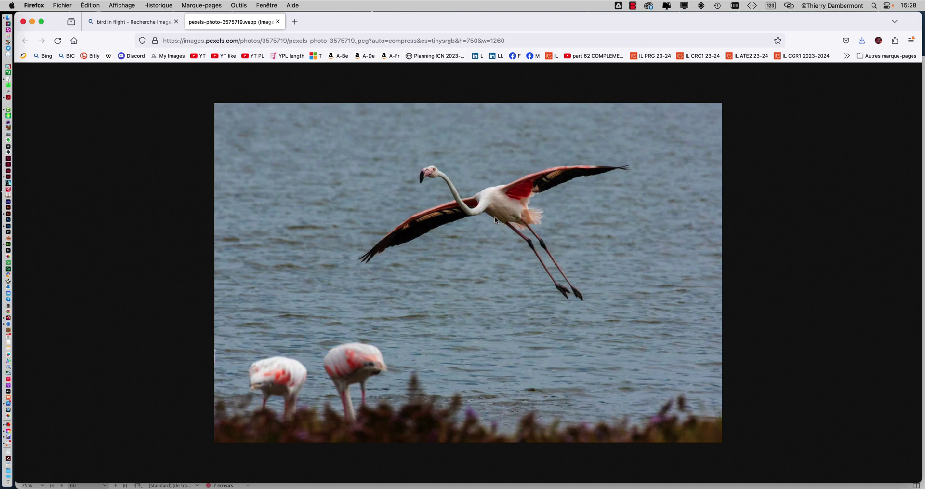
right_click(366, 153)
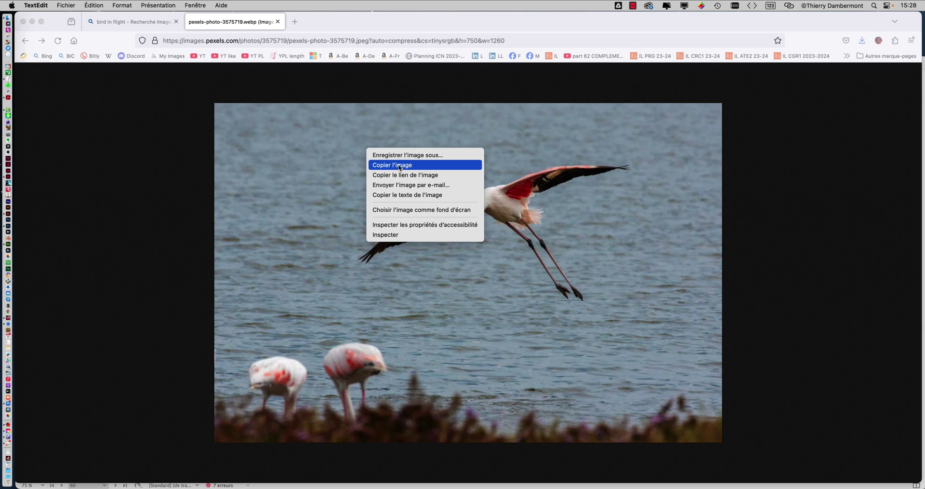
left_click(399, 167)
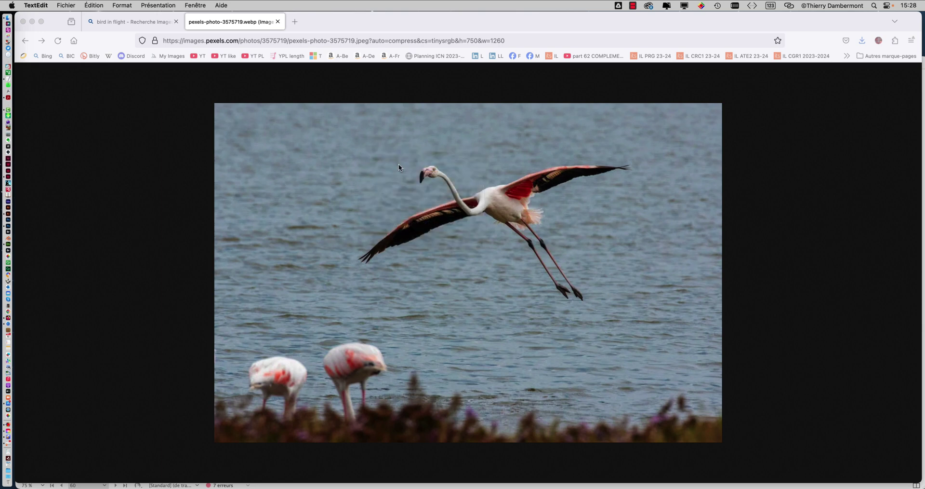
Switch to Photoshop, hide the other applications and open the new document settings
key("super+Tab")
left_click(511, 247)
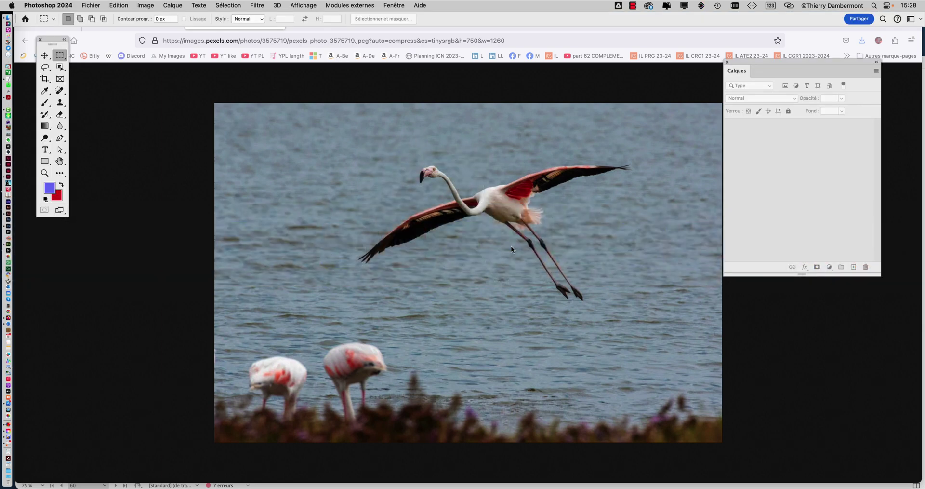
key("alt+super+h")
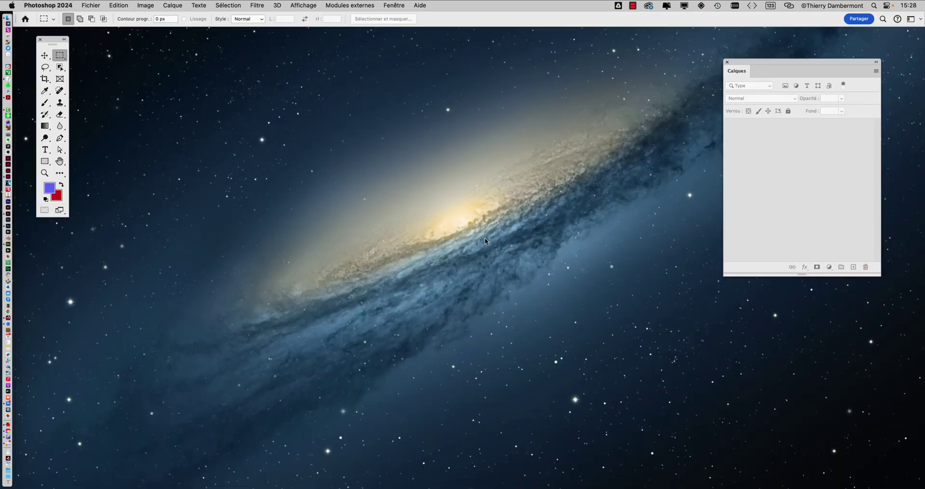
left_click(87, 5)
left_click(98, 24)
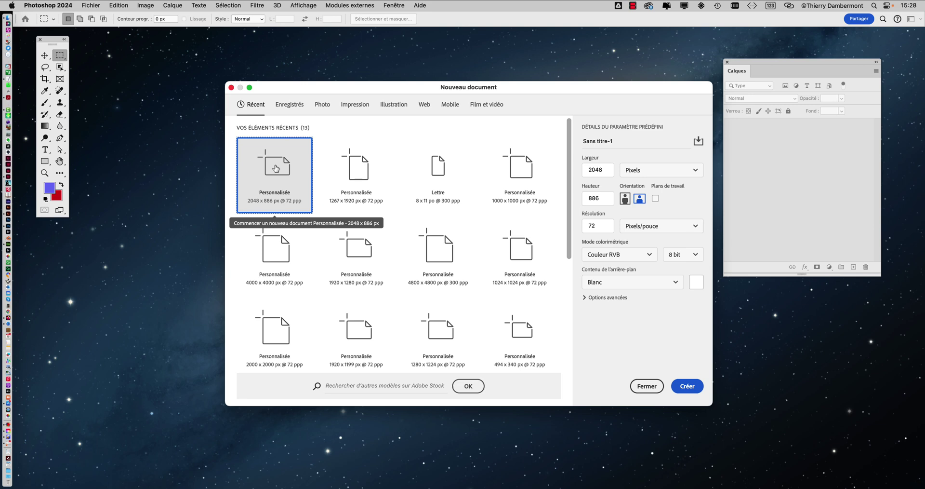
Switch back to Firefox and copy the flying flamingo photo again
key("super+Tab")
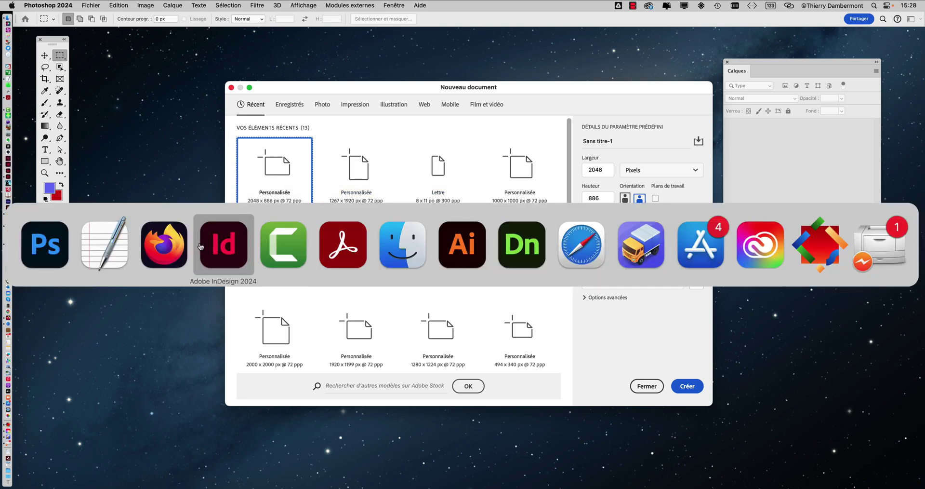
left_click(176, 244)
right_click(408, 160)
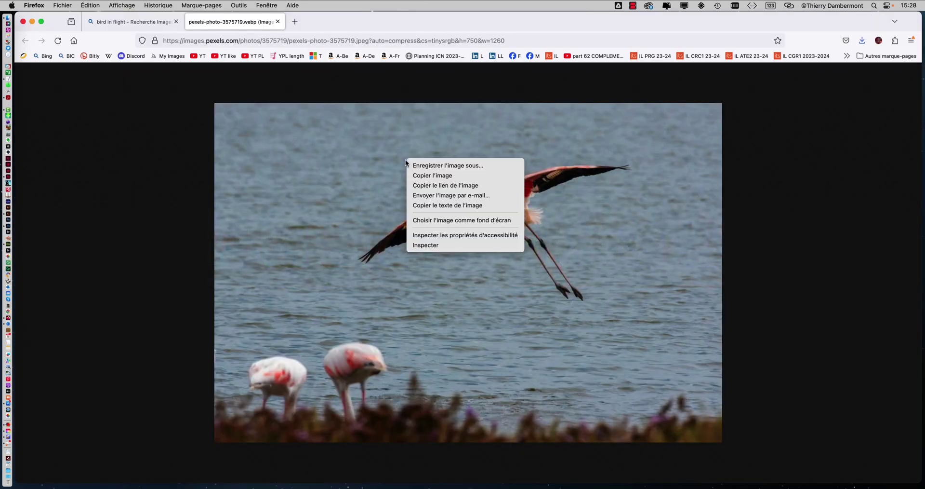
left_click(434, 175)
Switch to Photoshop and paste the copied flamingo photo into a new 1124 x 750 px document based on the clipboard size
key("super+Tab")
left_click(121, 243)
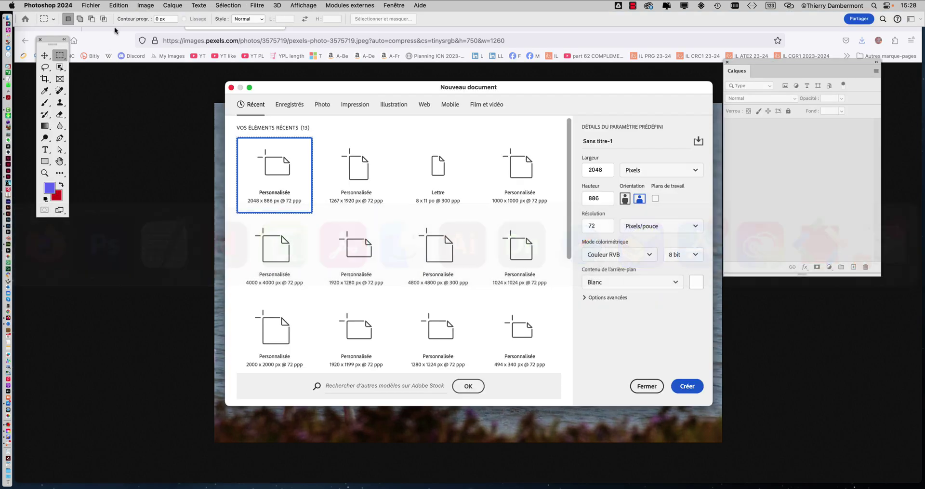
left_click(647, 385)
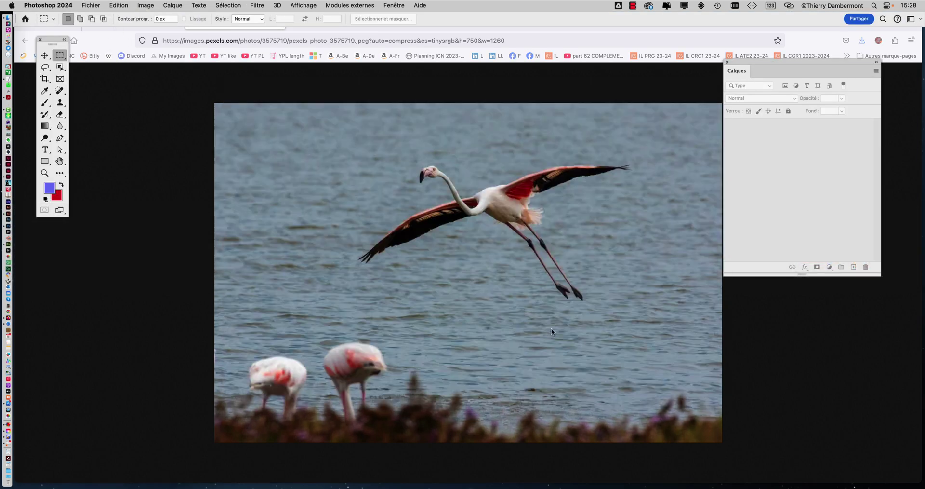
left_click(91, 5)
left_click(99, 18)
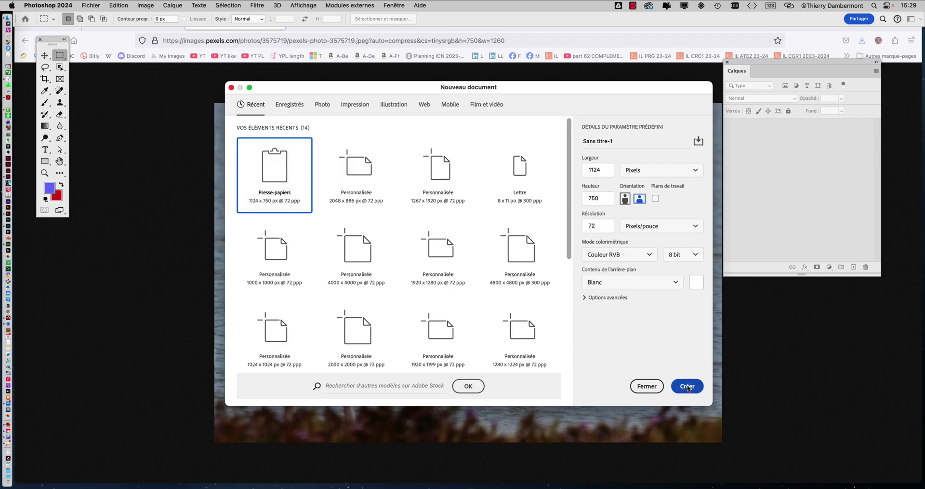
left_click(687, 385)
key("super+v")
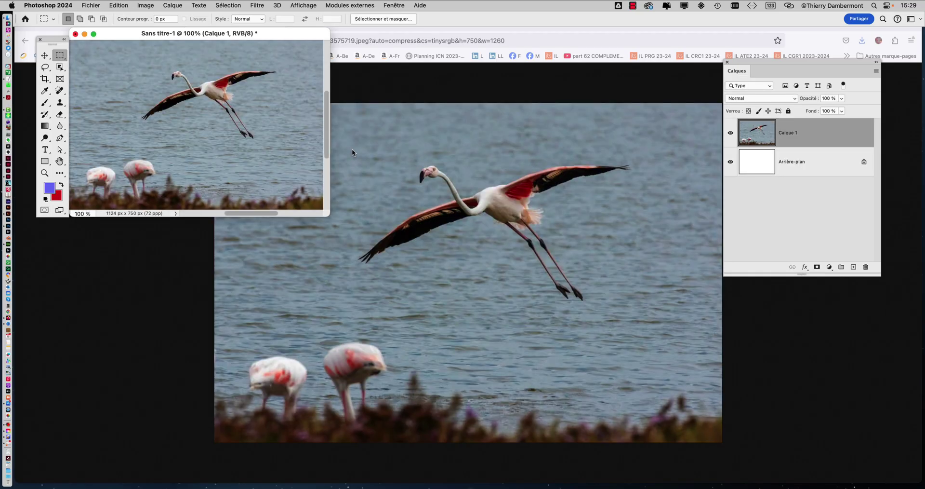
Hide the other applications and enlarge the flamingo document's window
key("alt+super+h")
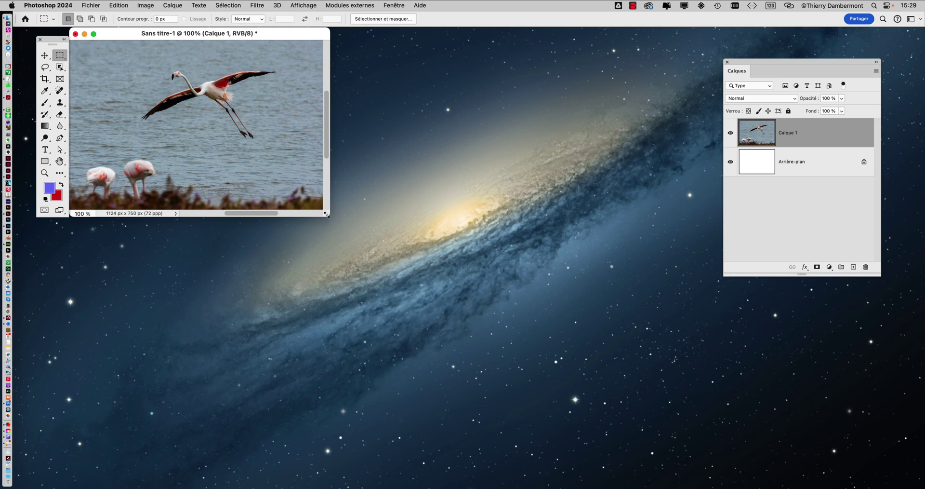
left_click_drag(327, 214, 652, 438)
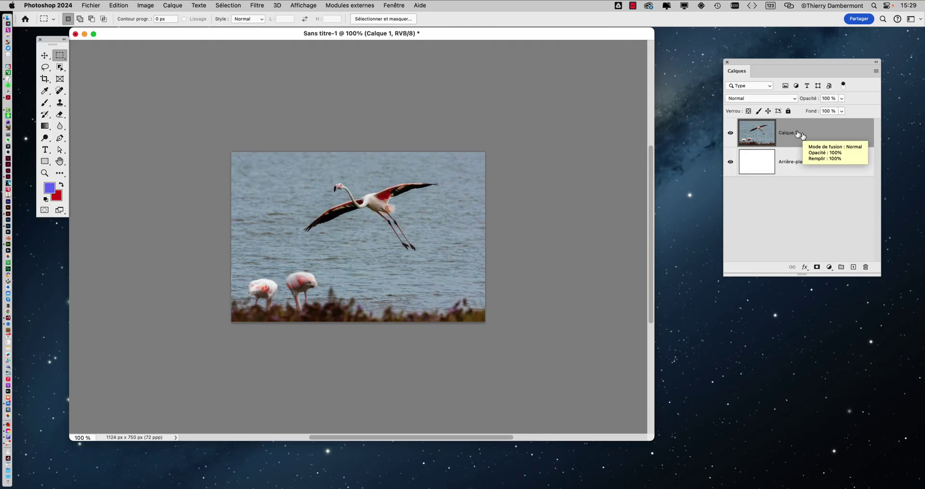
Examine the flying flamingo up close, from head and neck to wings and legs, to judge the photo's pixel quality
scroll(353, 193, "up", 6)
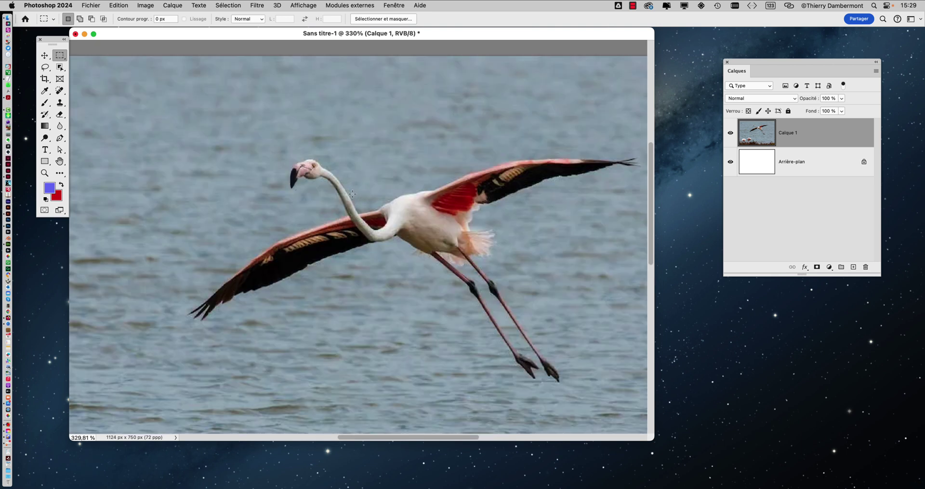
scroll(352, 193, "down", 3)
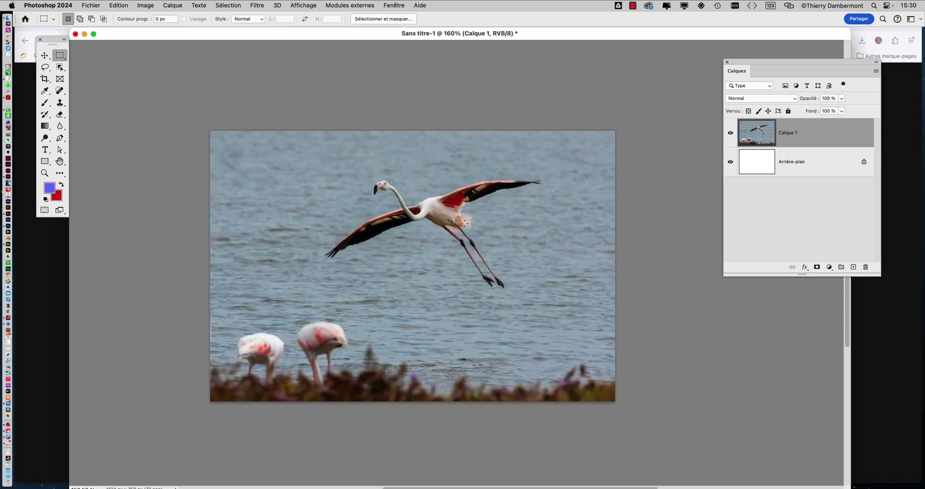
scroll(417, 202, "up", 6)
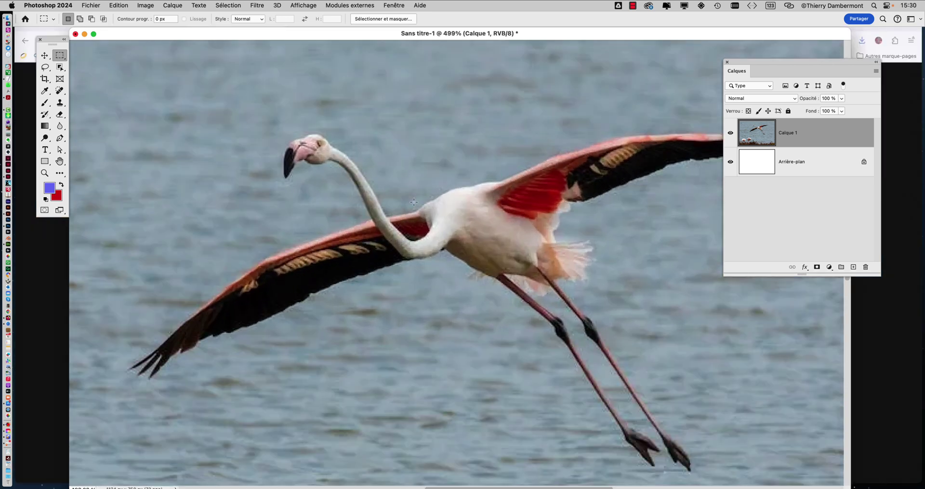
scroll(414, 202, "up", 2)
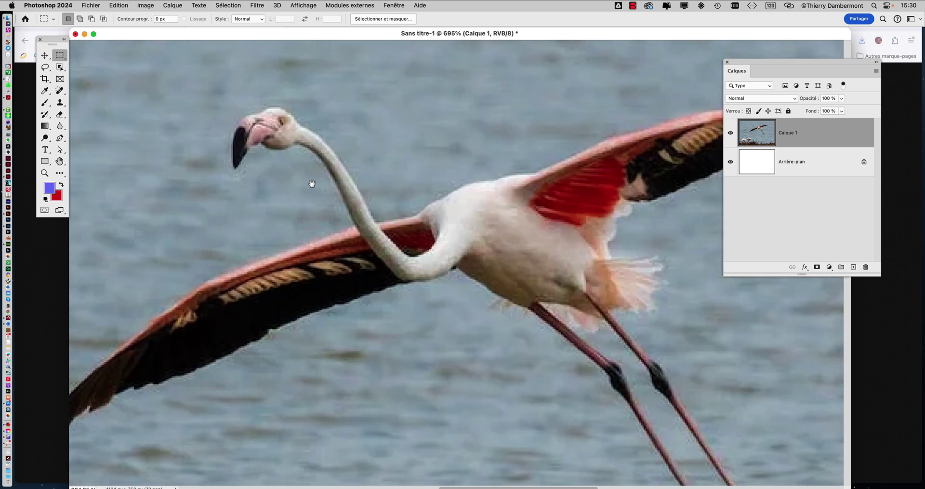
left_click_drag(309, 181, 380, 199)
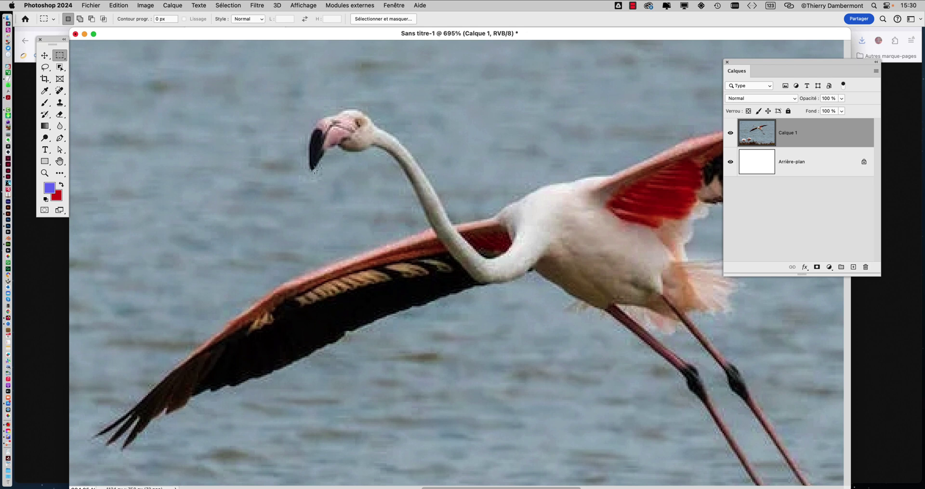
scroll(314, 174, "up", 2)
scroll(314, 174, "down", 3)
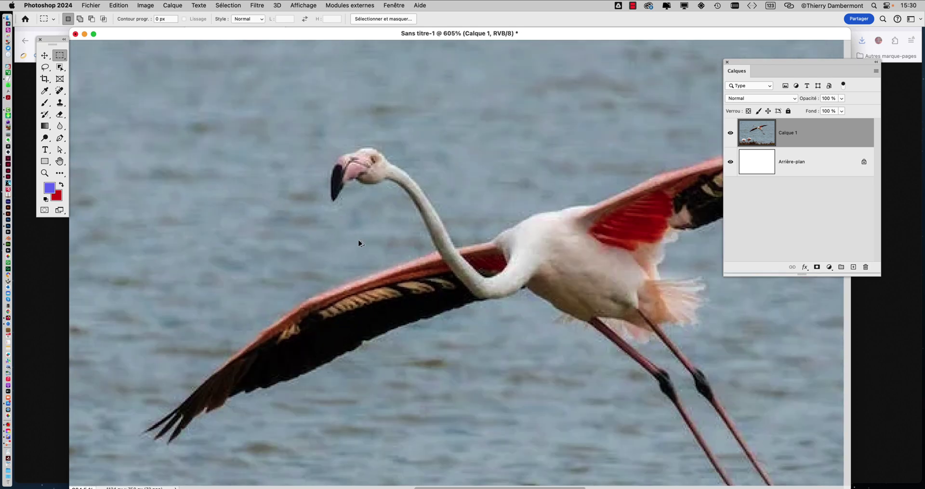
scroll(360, 242, "down", 2)
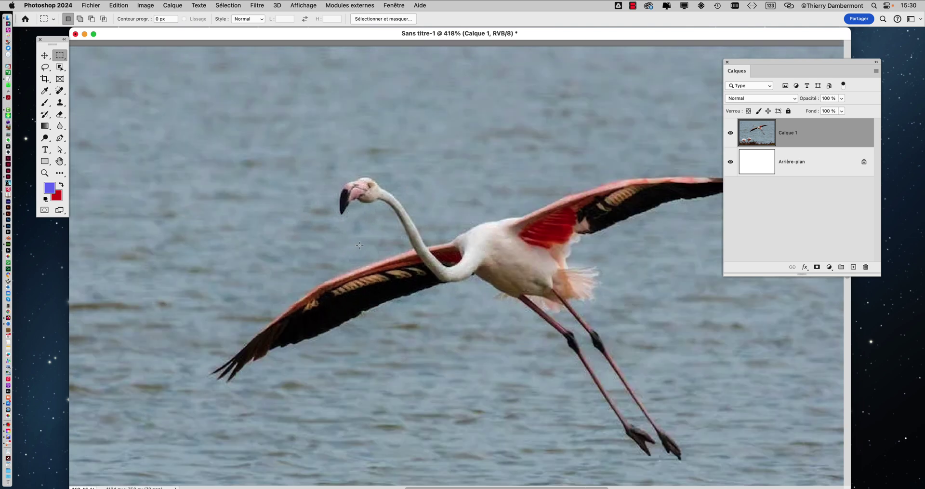
scroll(357, 248, "right", 4)
scroll(357, 248, "down", 2)
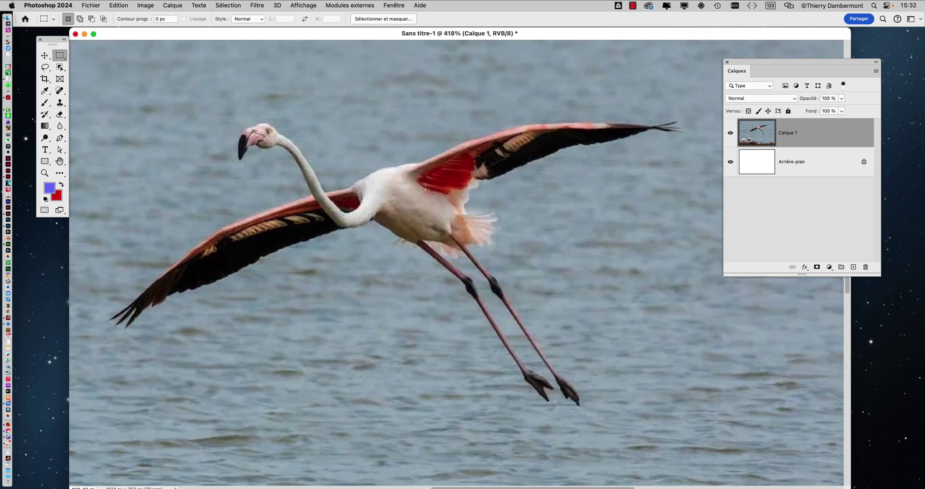
scroll(382, 203, "up", 4)
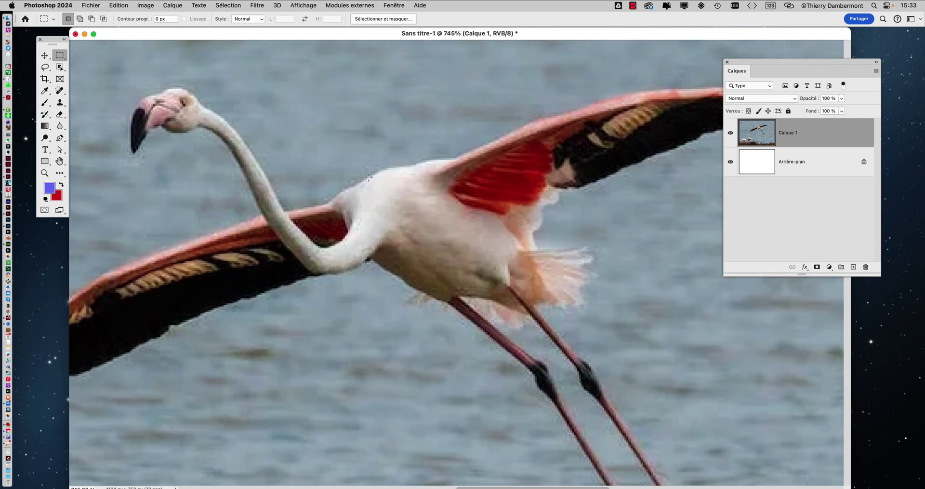
scroll(369, 178, "down", 2)
Open the image size settings, shrink the dialog and set the resampling to Conserver les détails 2.0, keeping the width in percent
left_click(146, 5)
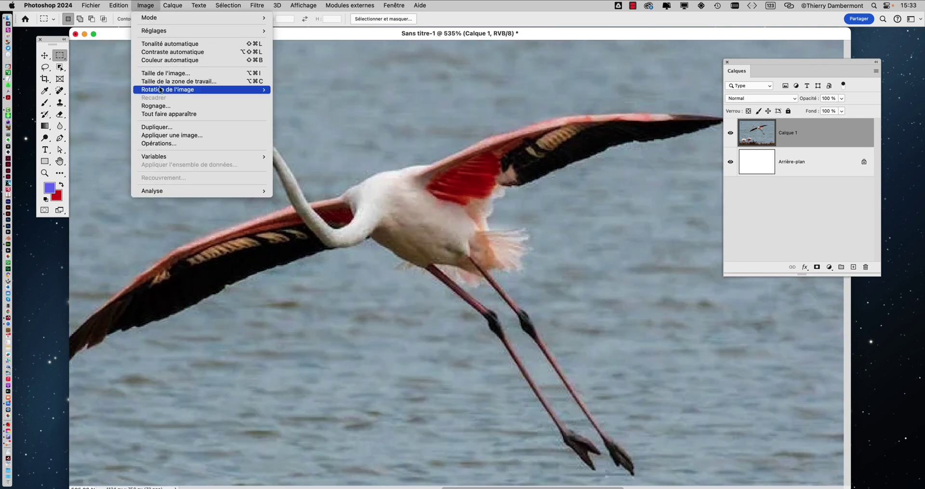
left_click(164, 72)
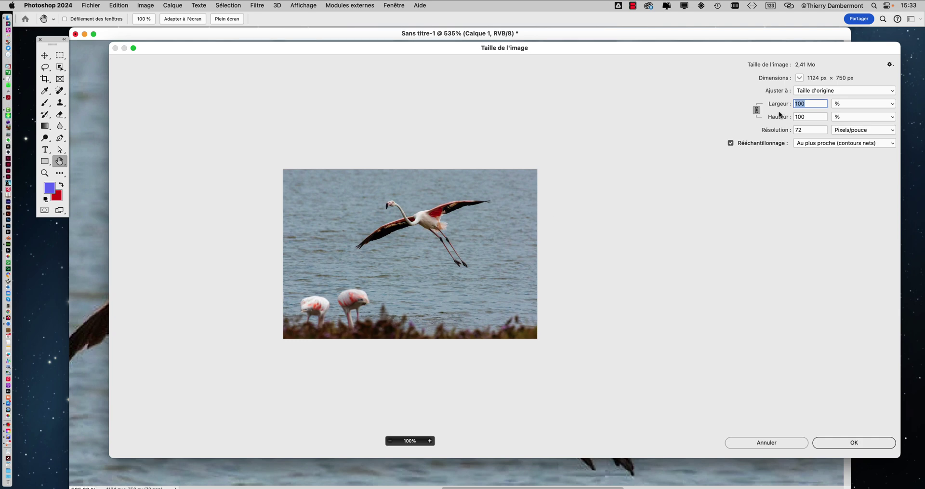
left_click_drag(897, 456, 449, 164)
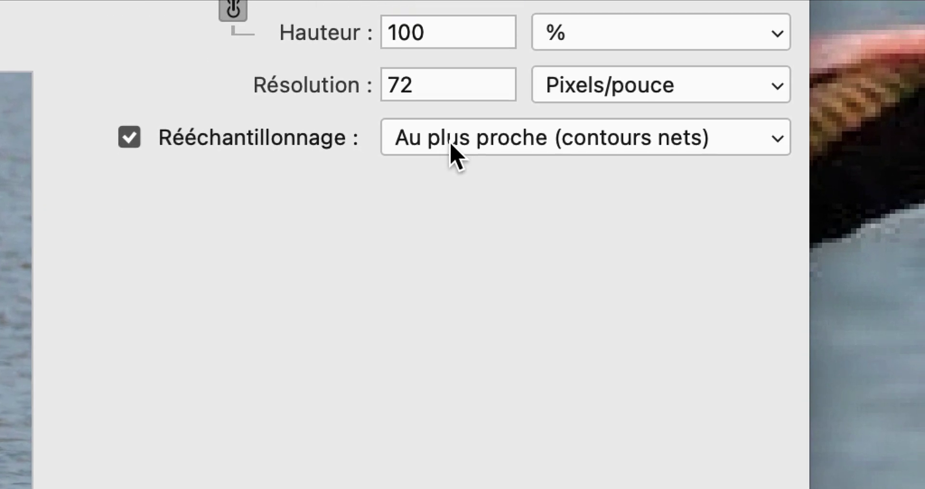
left_click(453, 154)
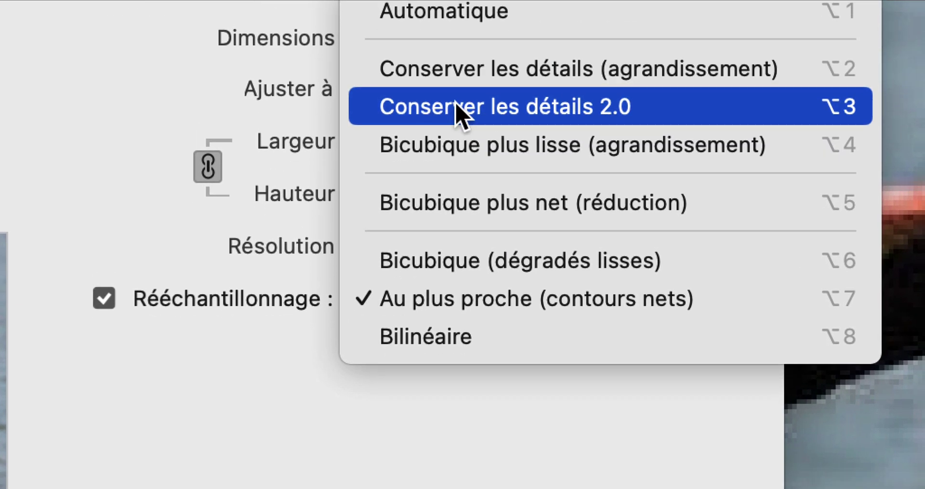
left_click(458, 111)
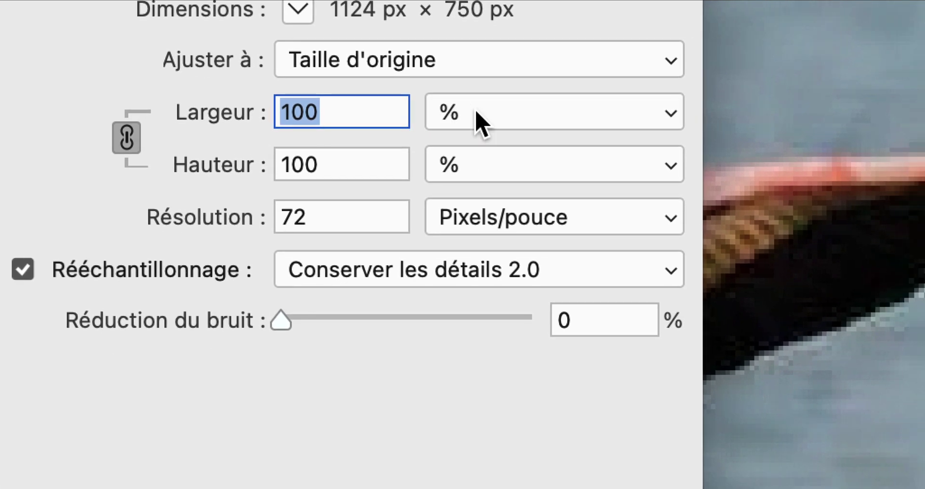
left_click(480, 123)
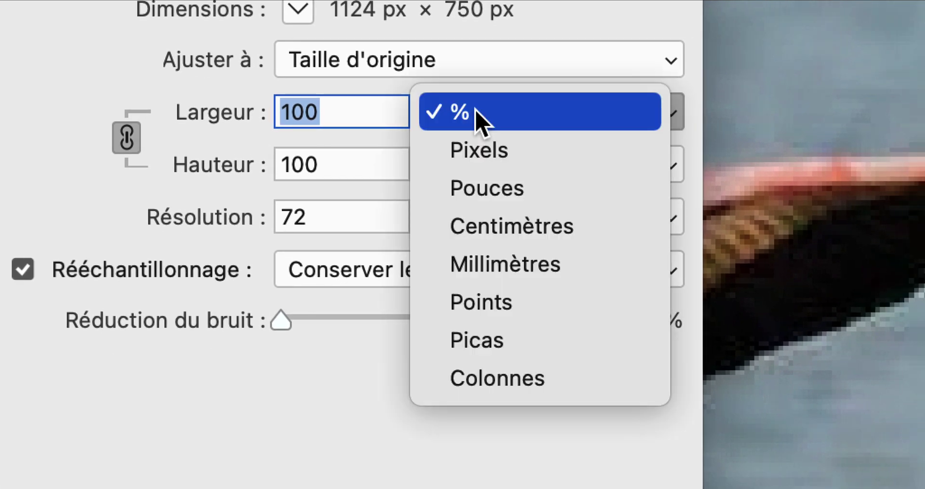
left_click(481, 120)
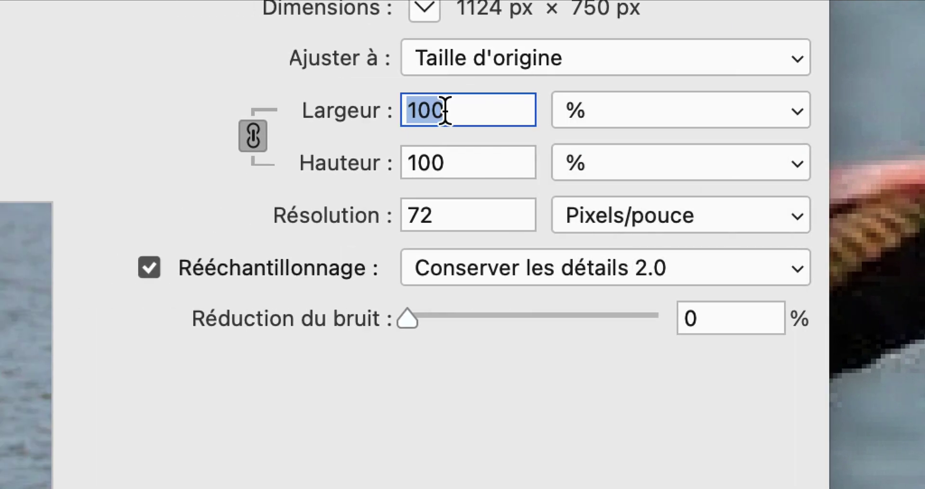
Try image widths of 200 % and 300 % in the image size settings, and cancel the resize
type("200")
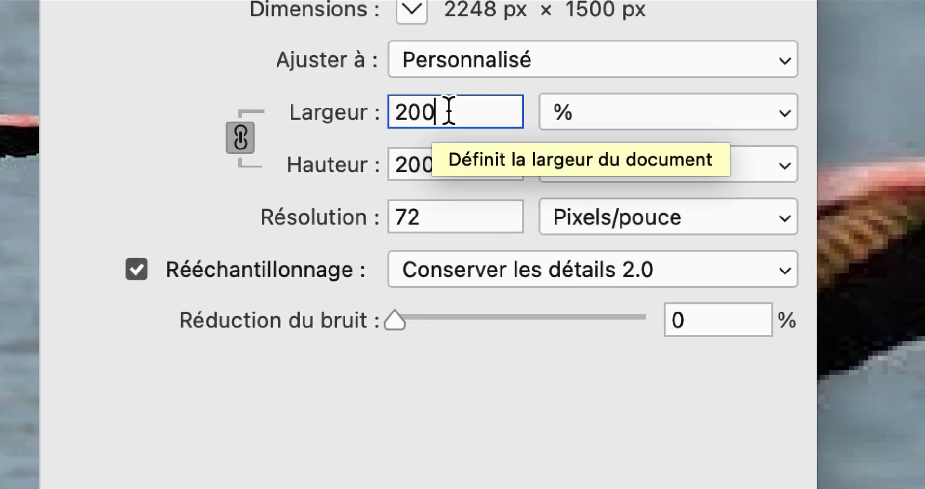
left_click_drag(449, 110, 348, 109)
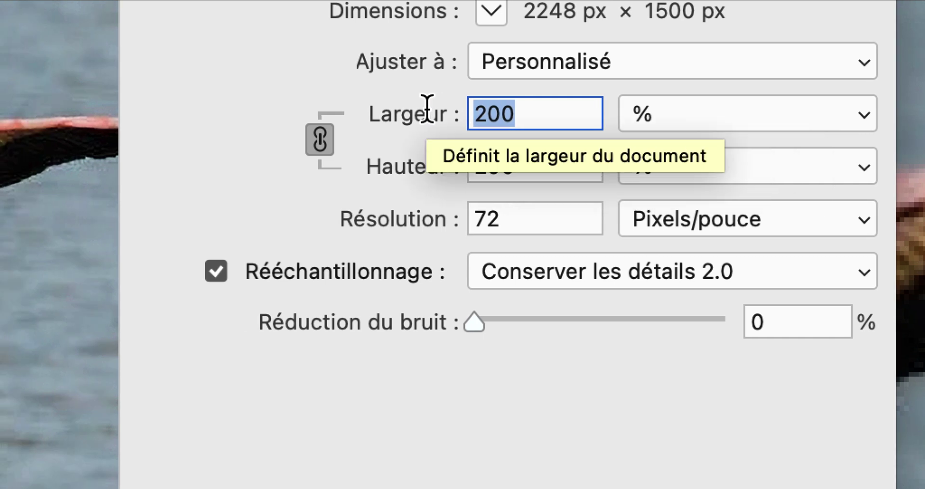
type("300")
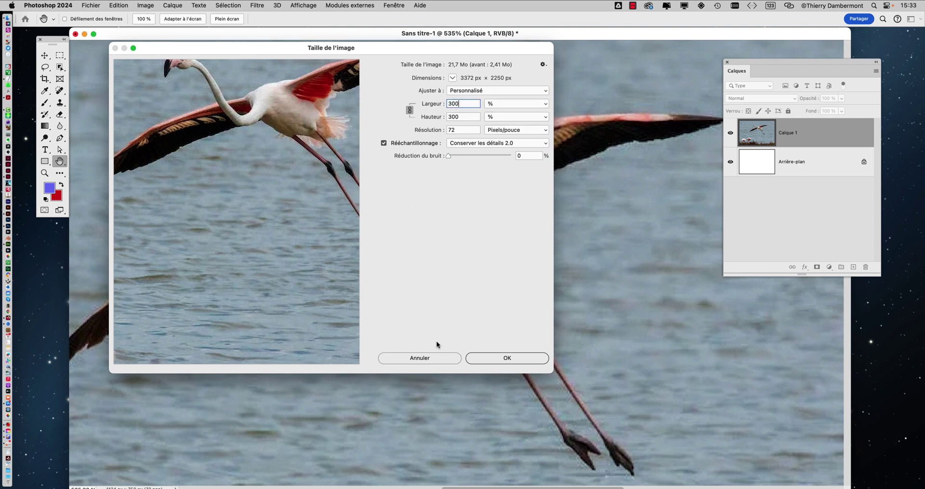
left_click(436, 357)
key("m")
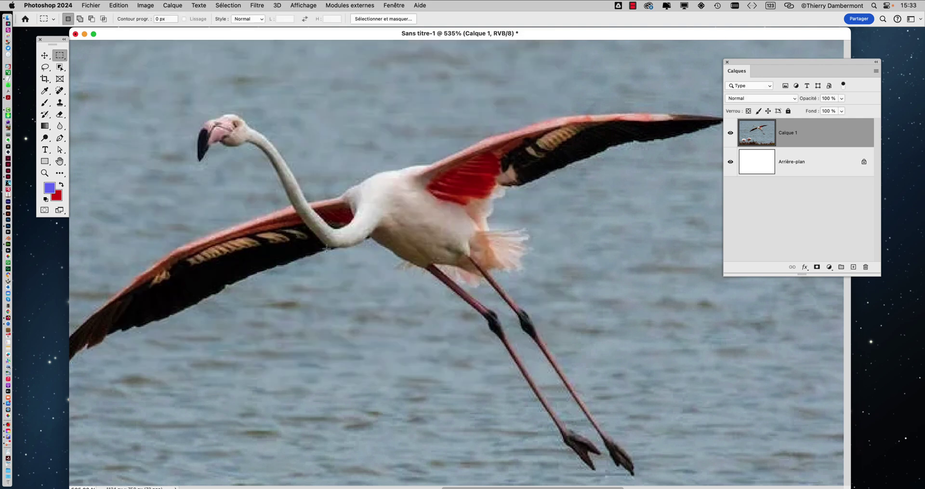
Open Neural Filters for the flamingo layer, enlarge the filter window and turn on the Super zoom filter
left_click(263, 5)
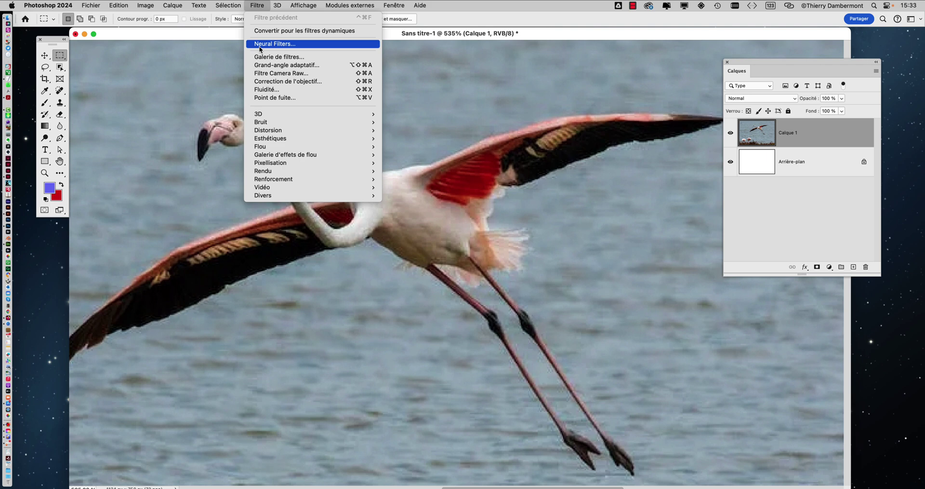
left_click(259, 45)
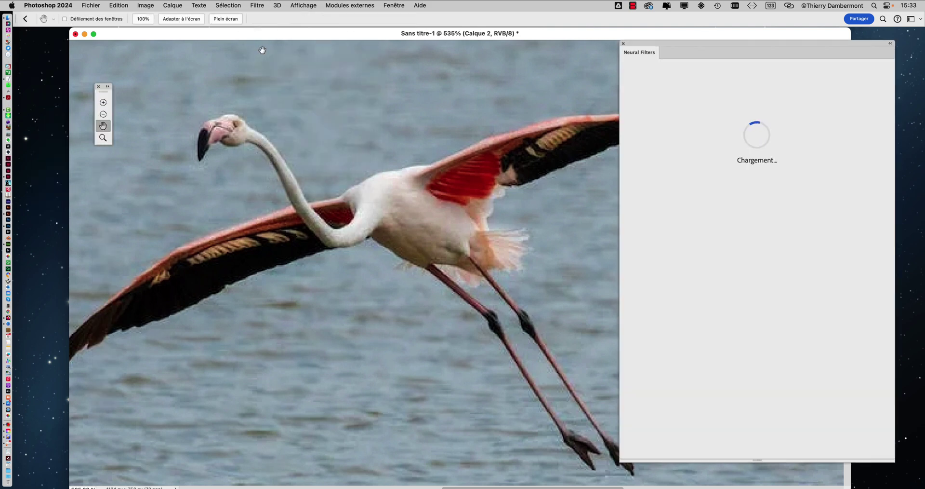
left_click_drag(644, 52, 459, 28)
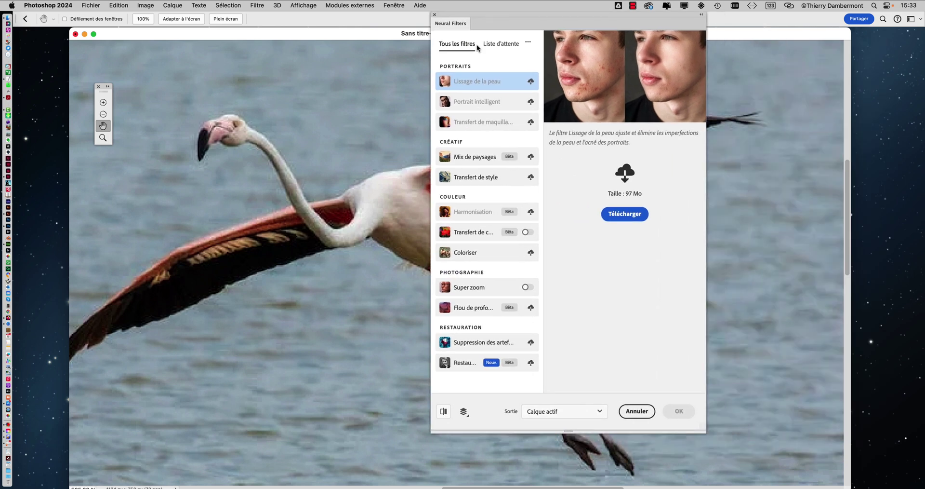
left_click_drag(706, 432, 884, 473)
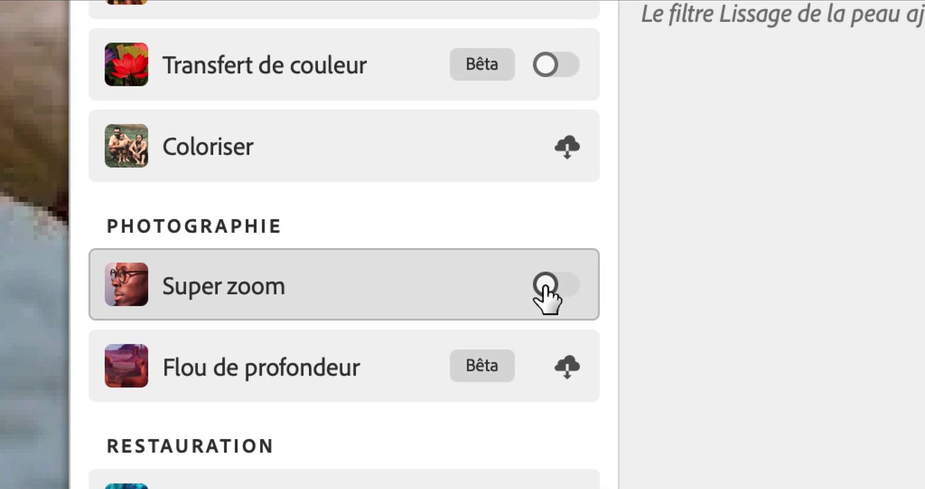
mouse_move(536, 289)
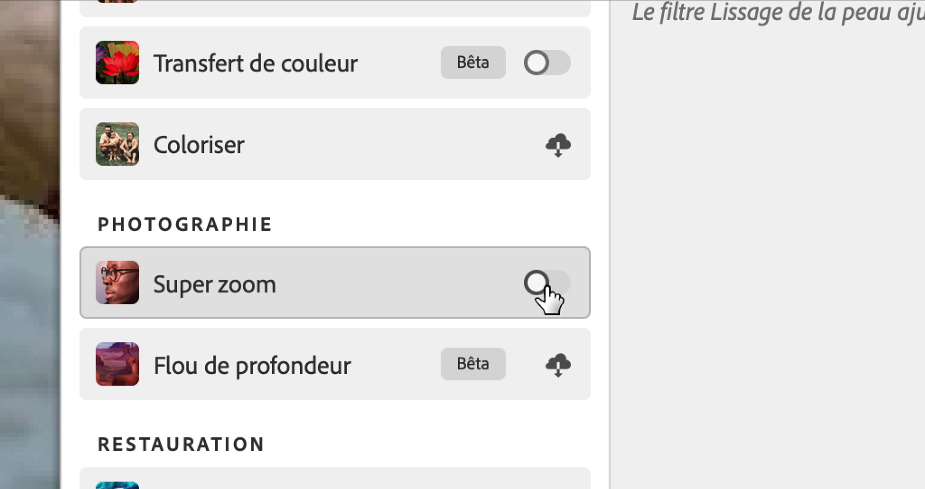
left_click(545, 286)
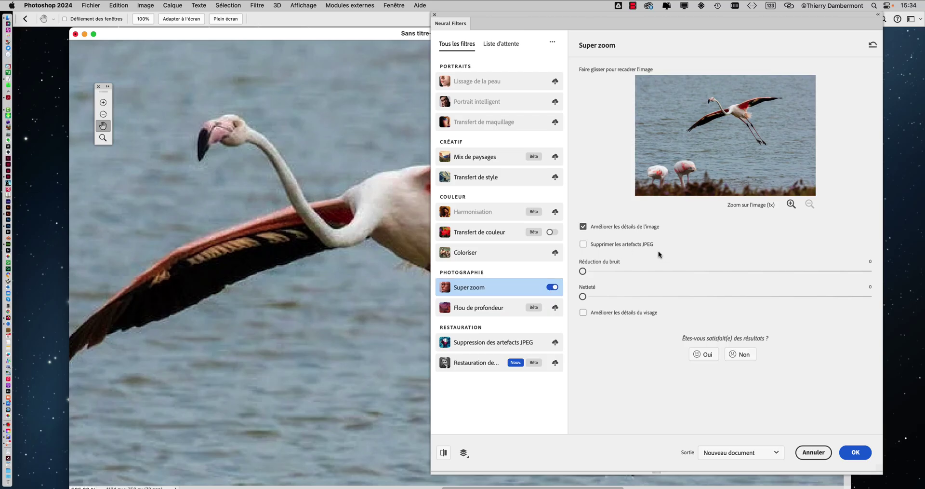
Magnify the flamingo's head and neck, and move and resize the Neural Filters window to uncover more of the image
left_click(332, 221)
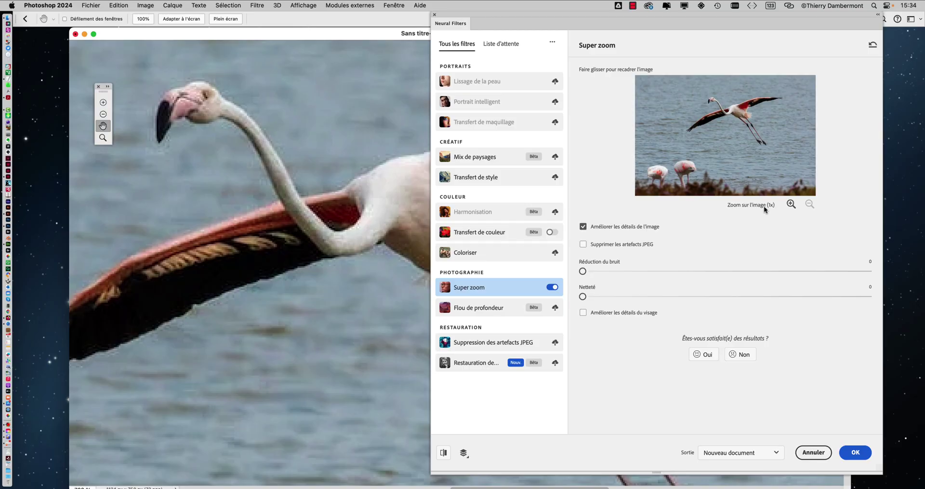
left_click_drag(646, 27, 669, 27)
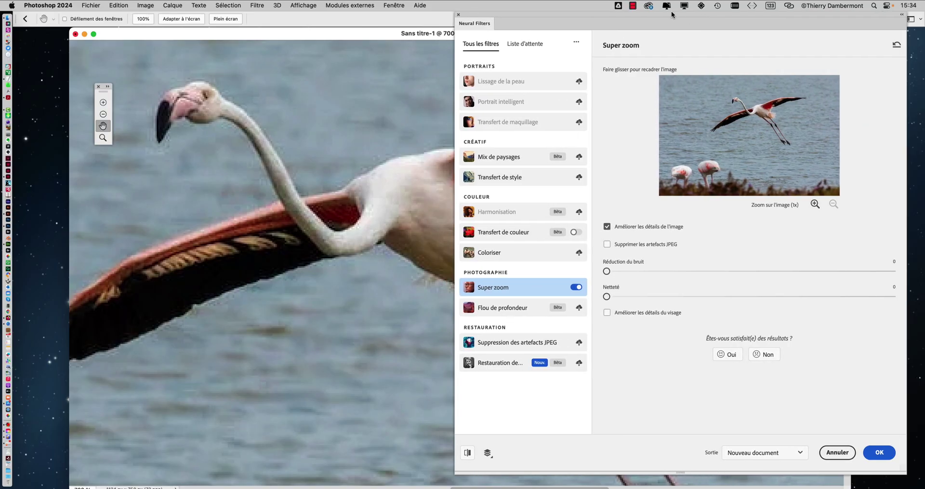
left_click_drag(908, 477, 904, 413)
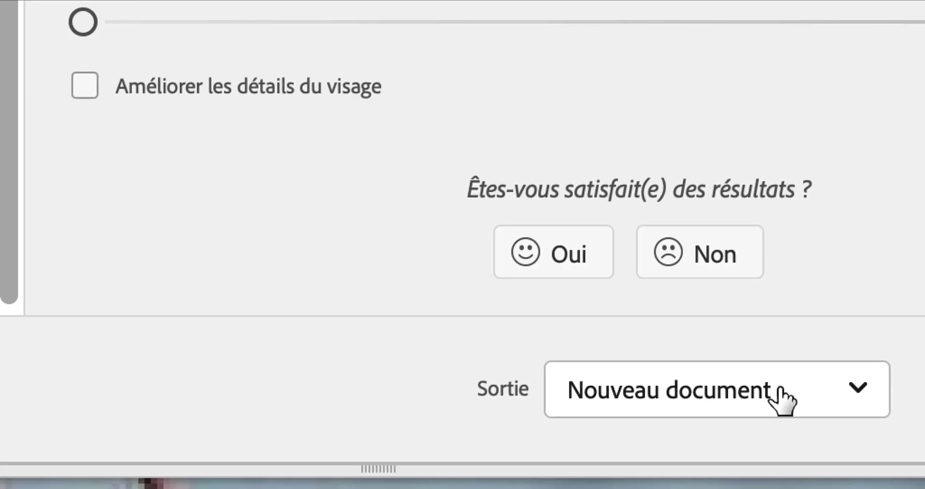
Set the Super zoom output to Nouveau document, raise the image zoom to 3x and enable Supprimer les artefacts JPEG
left_click(783, 400)
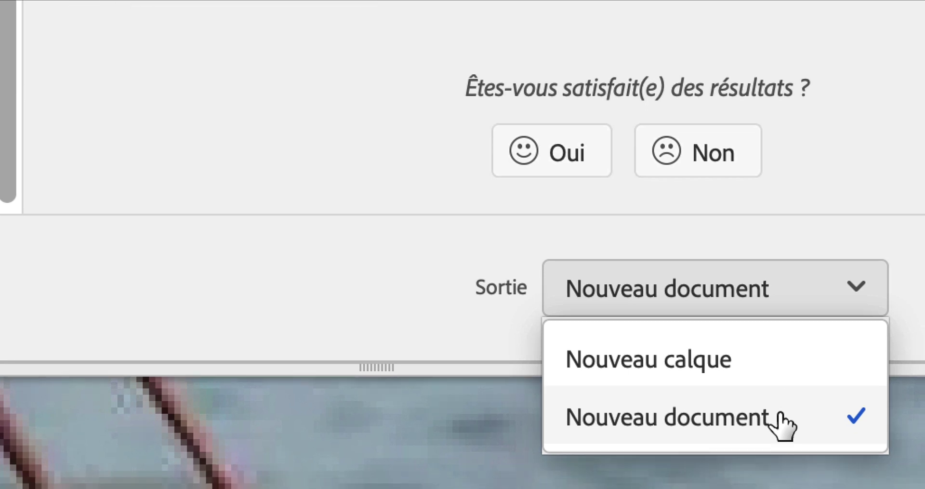
left_click(782, 423)
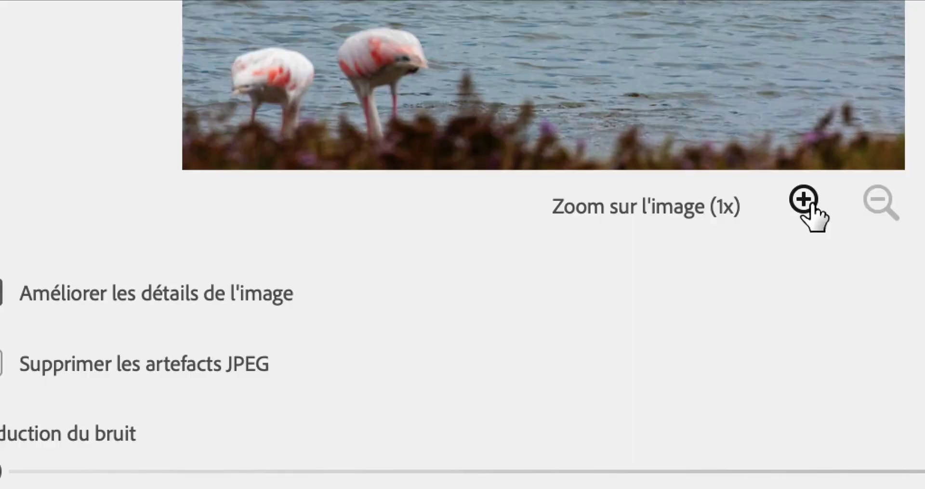
left_click(804, 200)
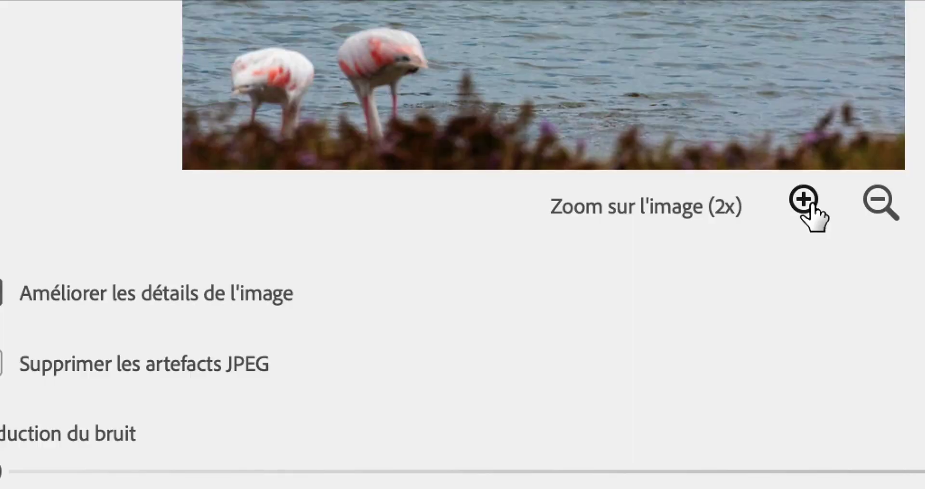
left_click(804, 199)
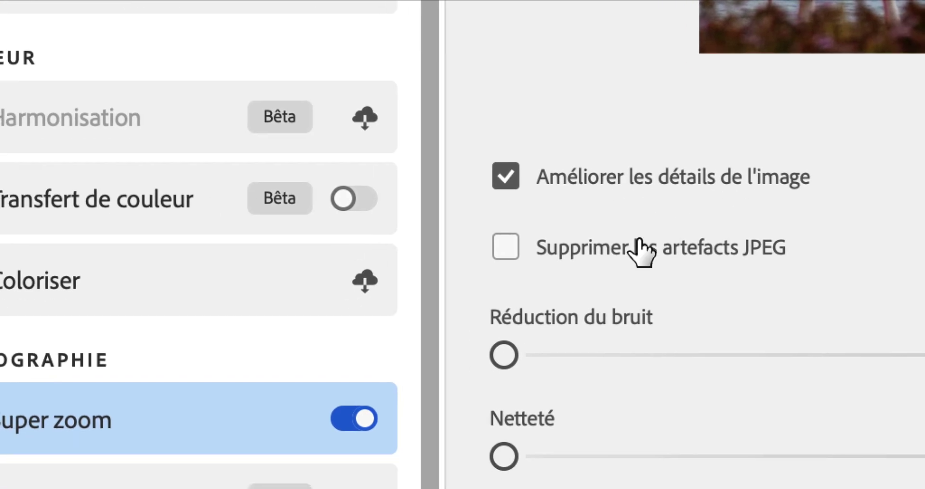
left_click(685, 294)
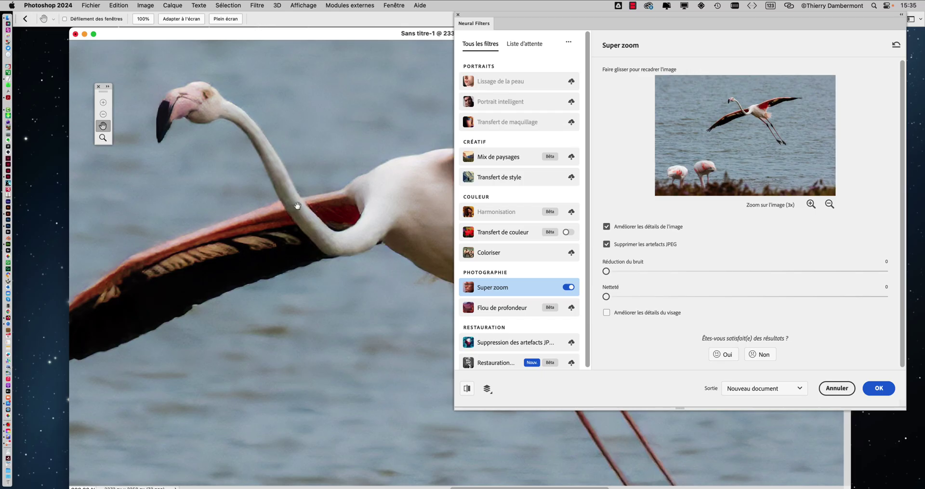
Set the Super zoom noise reduction to 3 and the sharpness to 12, and apply the filter
left_click_drag(499, 16, 478, 21)
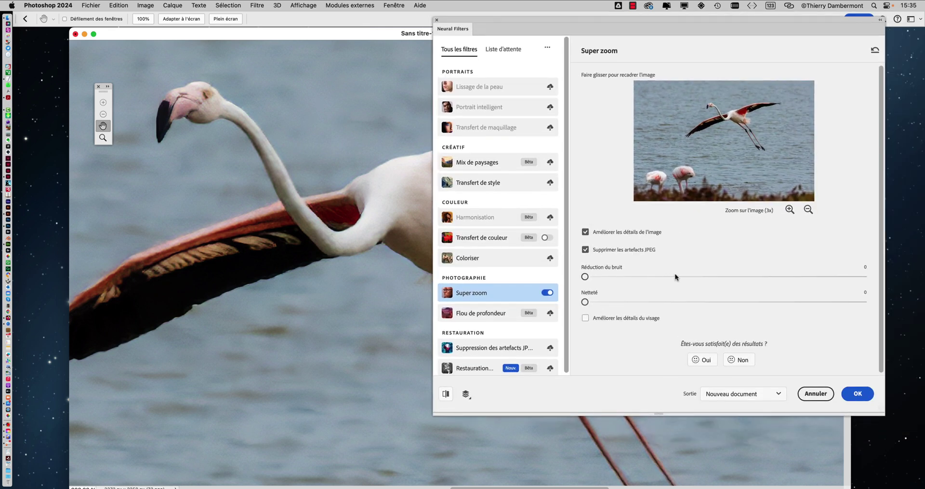
left_click(626, 277)
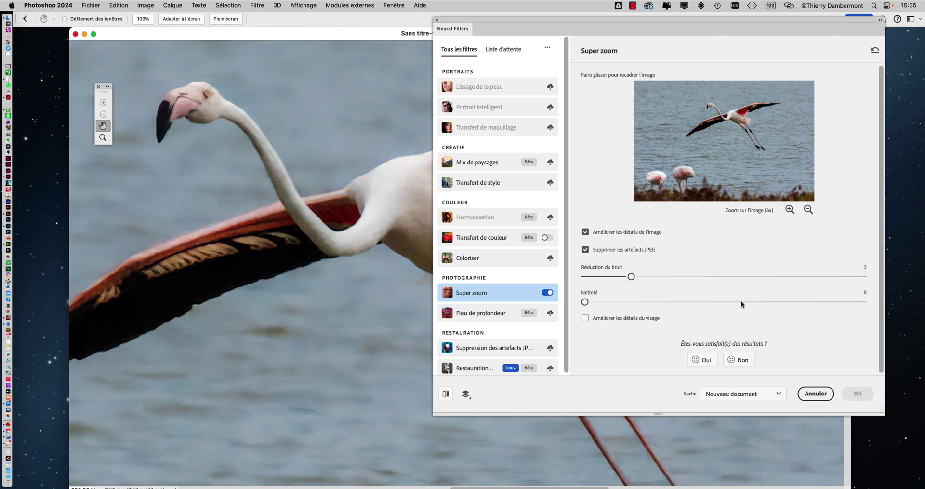
left_click(759, 302)
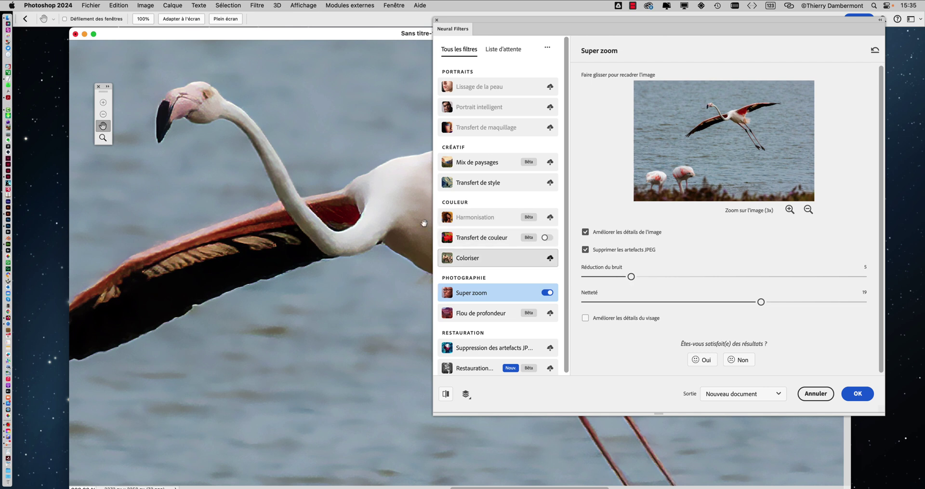
left_click(696, 301)
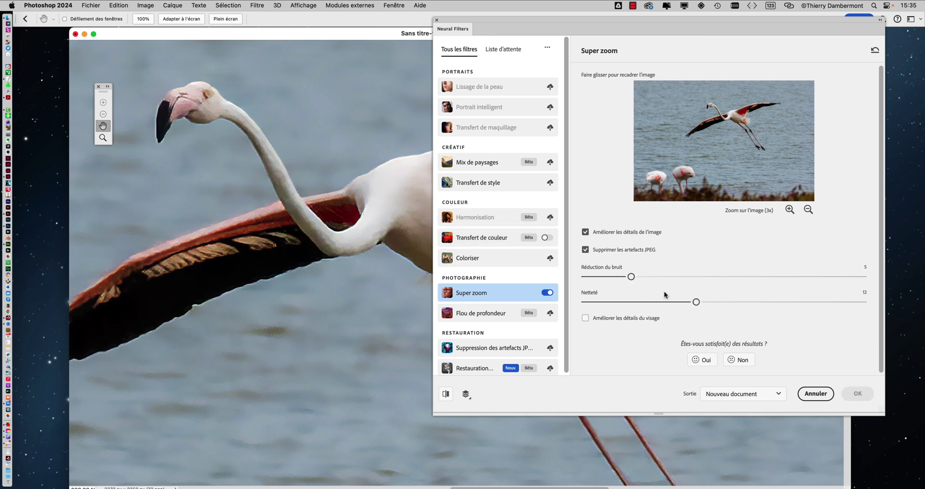
left_click(609, 276)
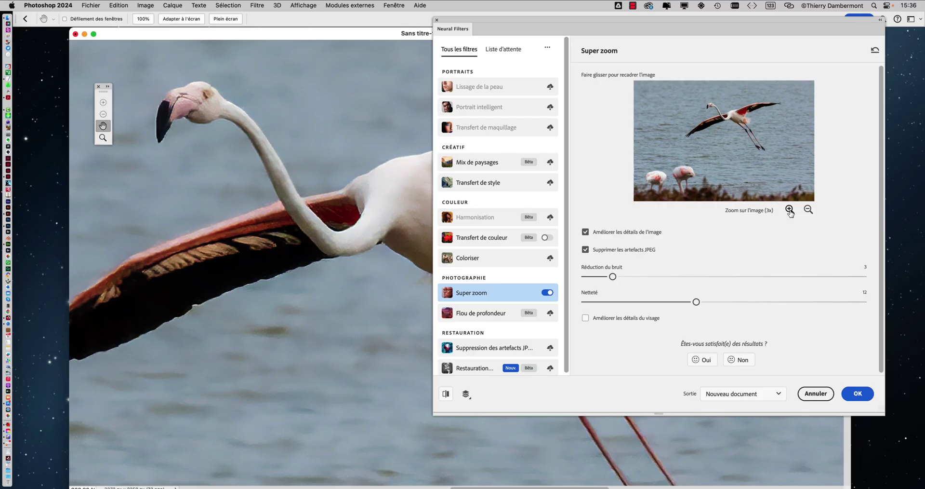
left_click(859, 393)
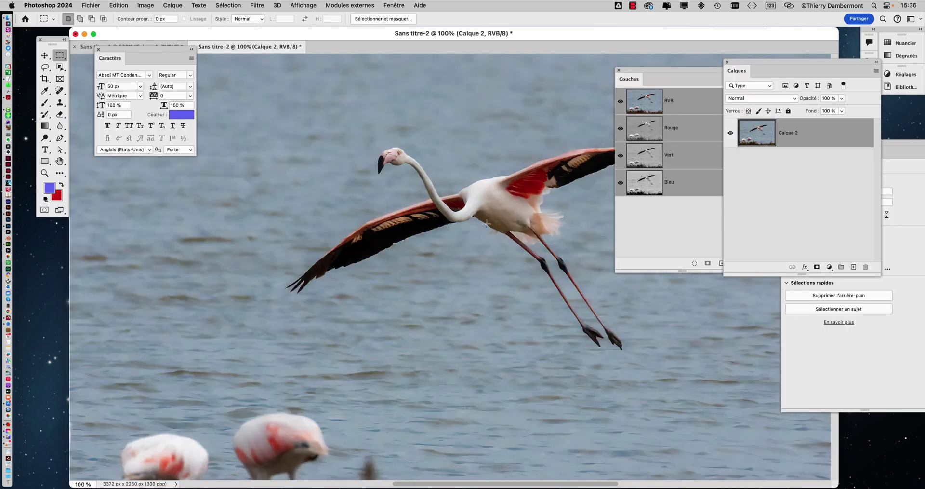
Hide the side panels and arrange the original and the enlarged flamingo documents as two smaller floating windows side by side
key("shift+Tab")
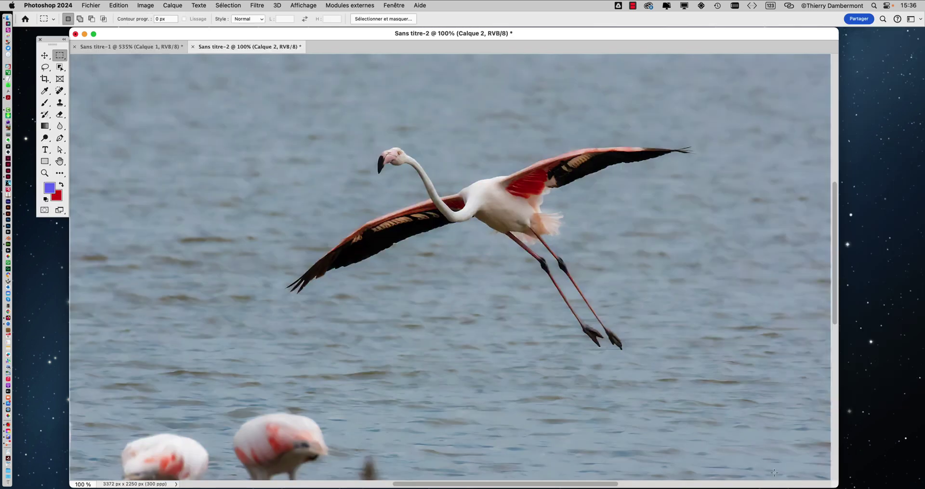
left_click_drag(838, 486, 397, 455)
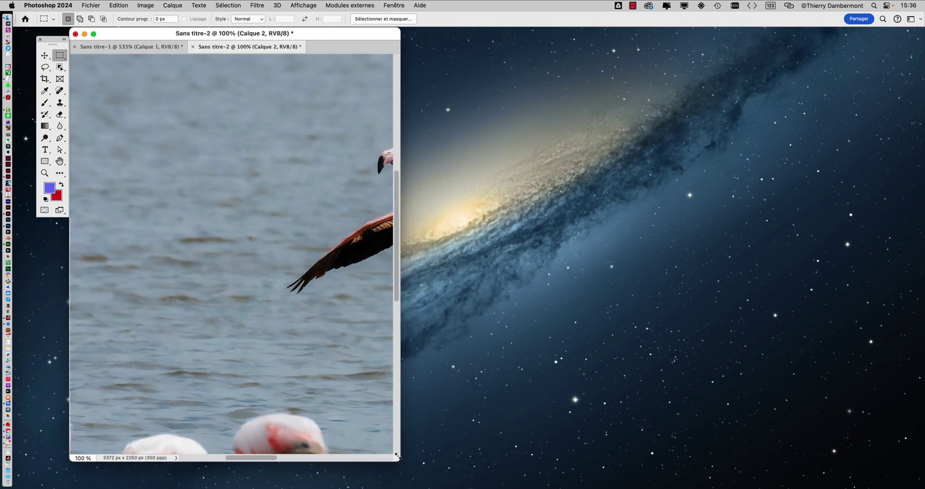
left_click_drag(219, 47, 537, 49)
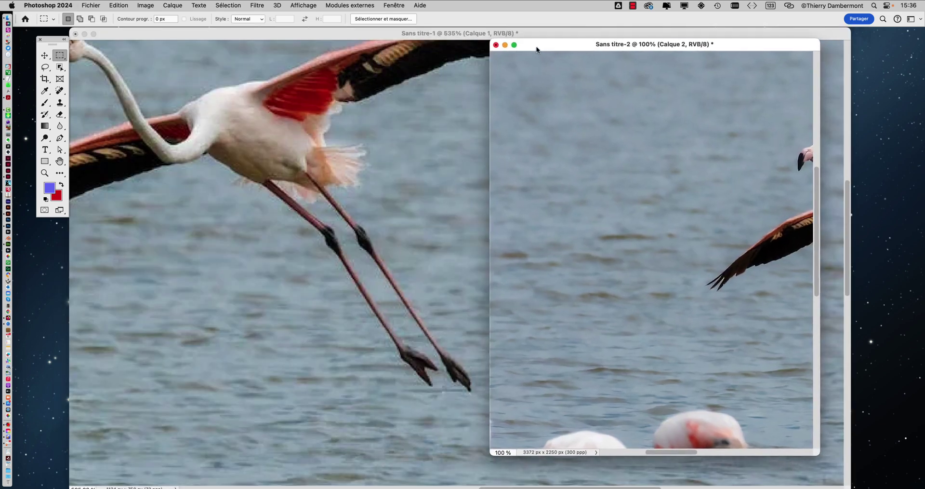
left_click(452, 36)
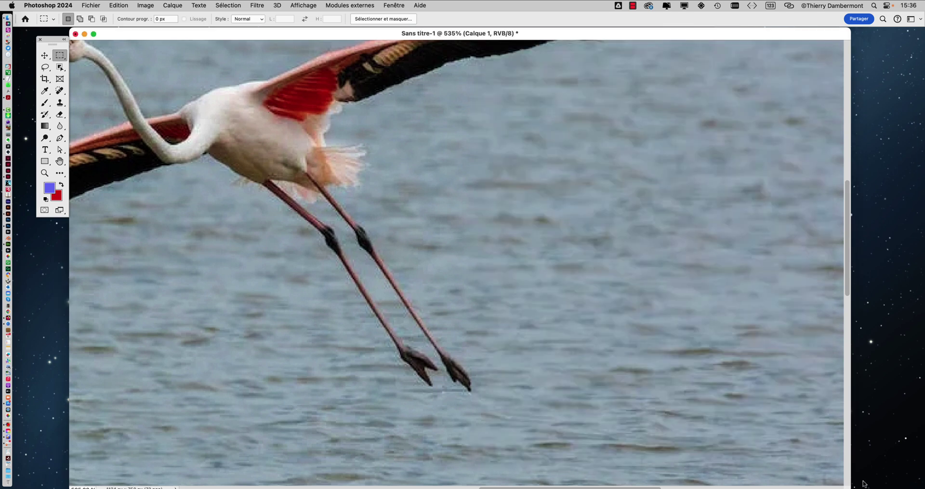
scroll(521, 406, "down", 10)
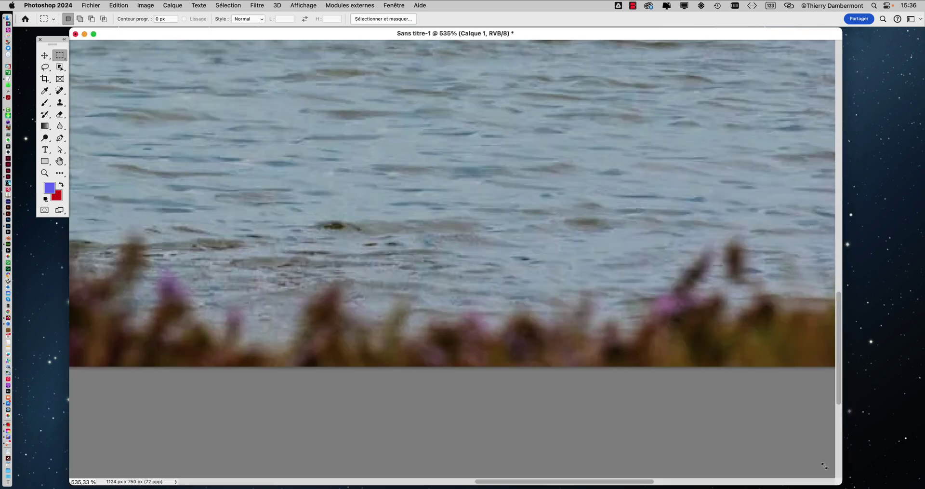
scroll(295, 202, "down", 6)
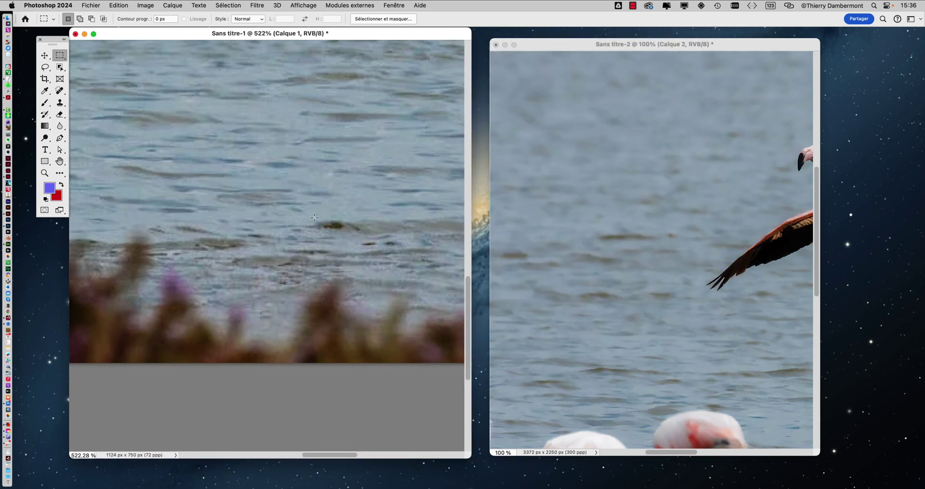
Magnify the flamingo's head in both the original and the enlarged document, and widen the enlarged document's window
scroll(331, 221, "up", 5)
scroll(308, 301, "up", 3)
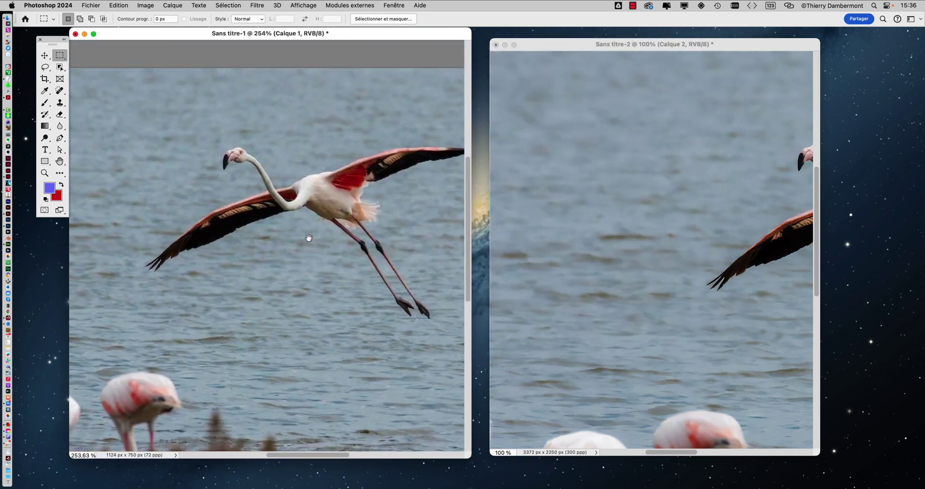
scroll(244, 167, "up", 4)
scroll(244, 167, "up", 6)
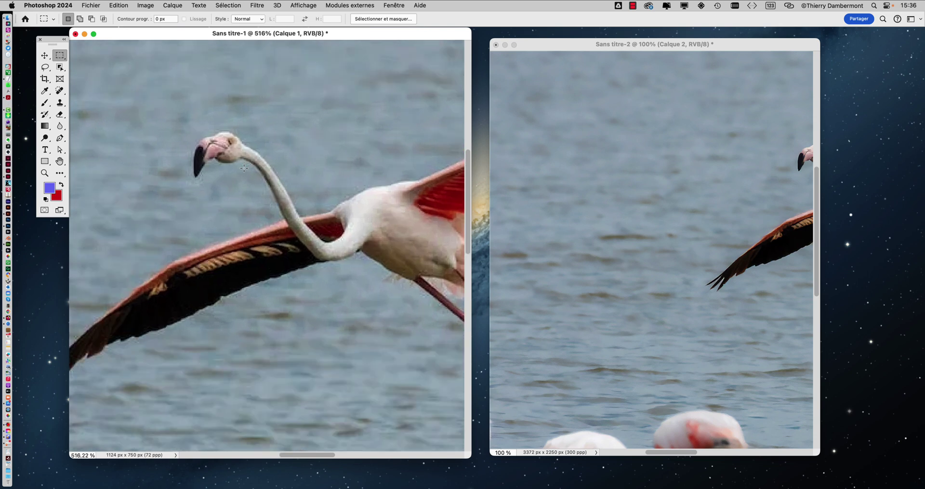
scroll(248, 195, "up", 2)
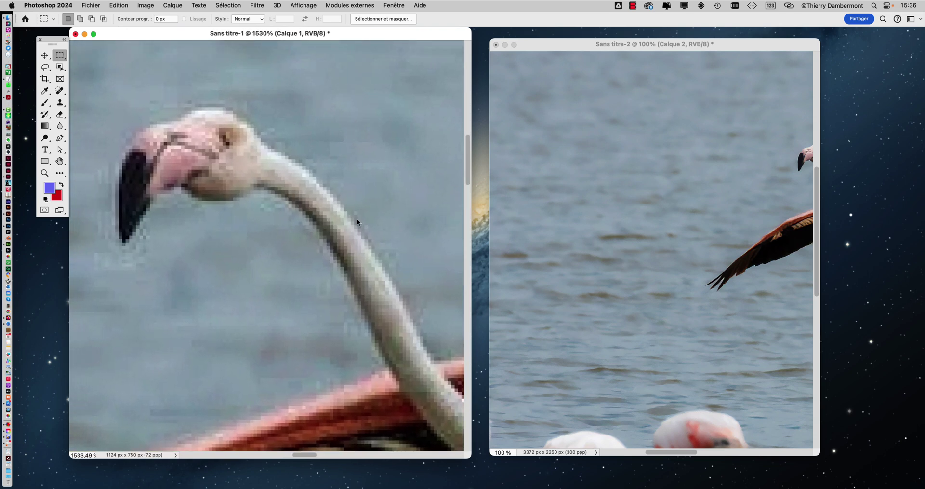
left_click(730, 212)
left_click_drag(727, 204, 582, 261)
scroll(660, 216, "up", 6)
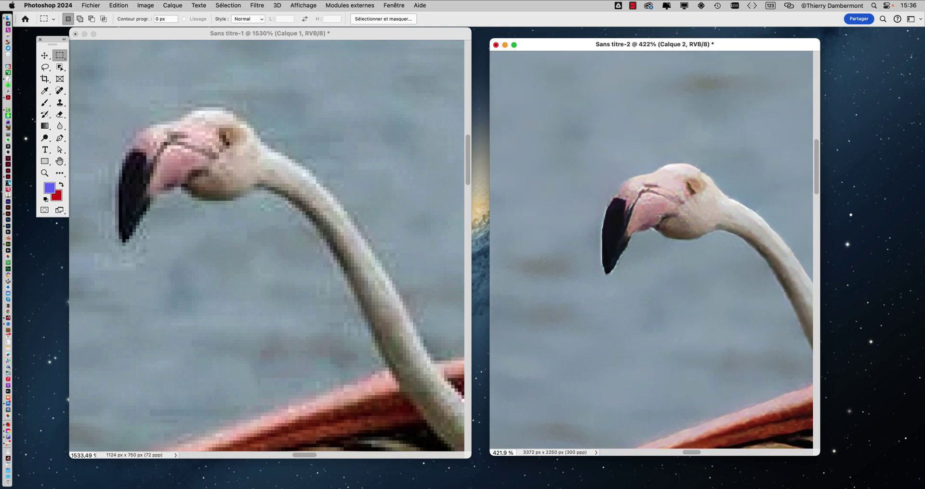
scroll(660, 216, "up", 2)
scroll(659, 216, "up", 2)
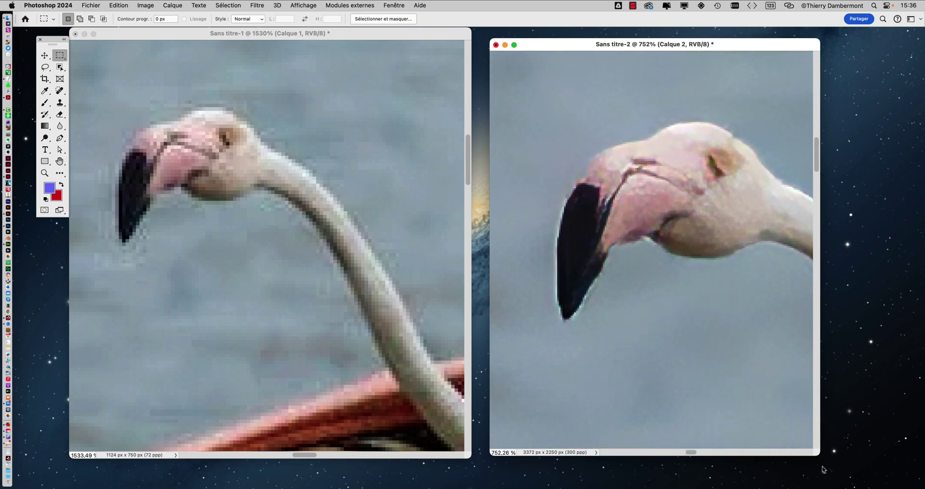
left_click_drag(820, 455, 922, 471)
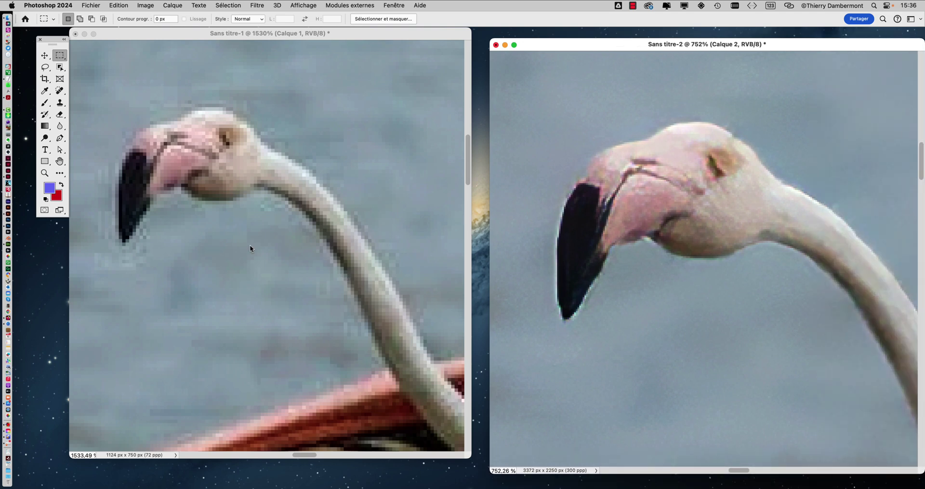
Compare the beak and eye details of the original and enlarged flamingo at very high magnification
scroll(195, 146, "up", 3)
left_click(209, 162)
left_click_drag(227, 188, 299, 205)
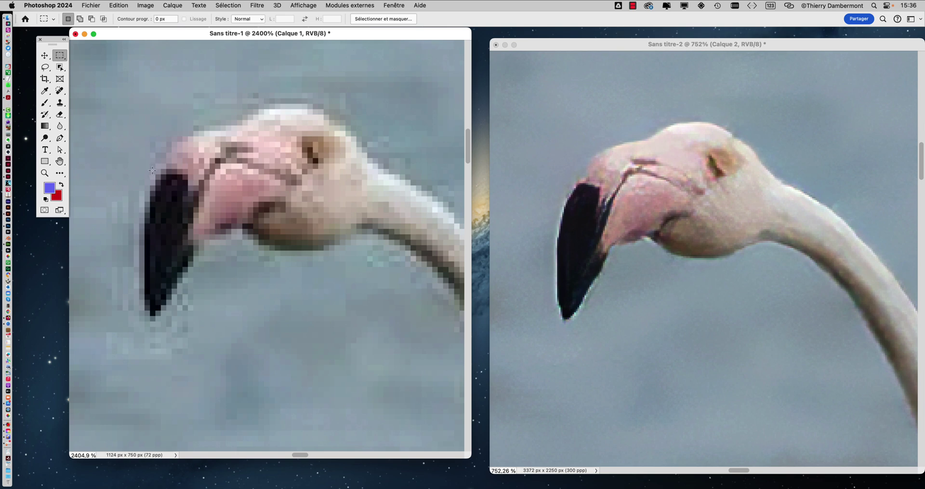
scroll(177, 154, "up", 10)
scroll(306, 174, "down", 10)
scroll(307, 174, "up", 6)
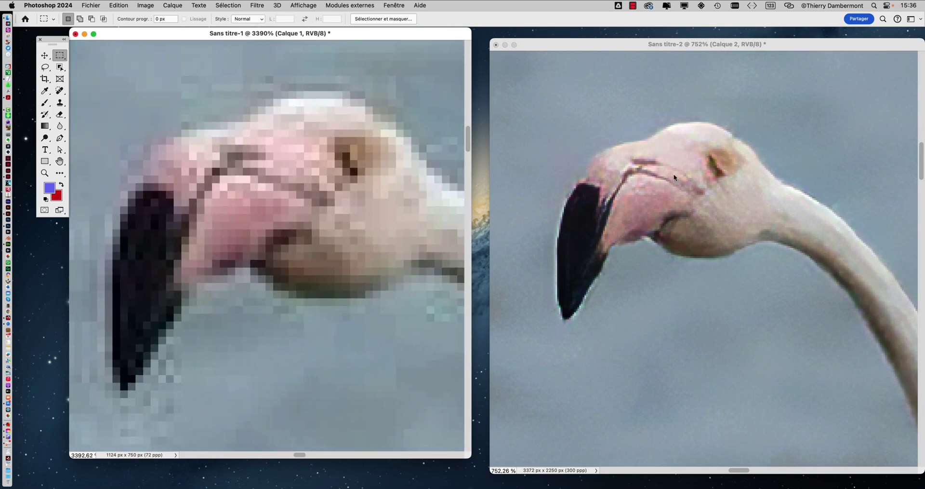
scroll(674, 173, "up", 10)
scroll(694, 179, "down", 6)
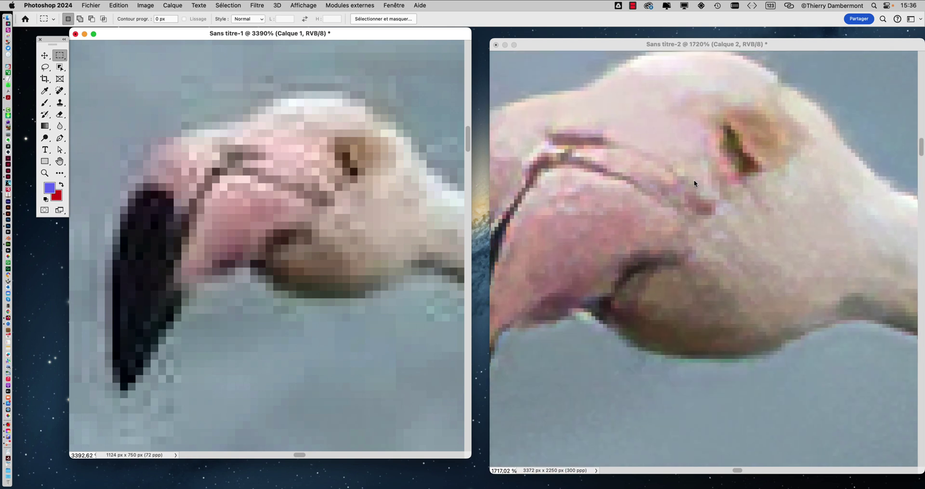
left_click(655, 181)
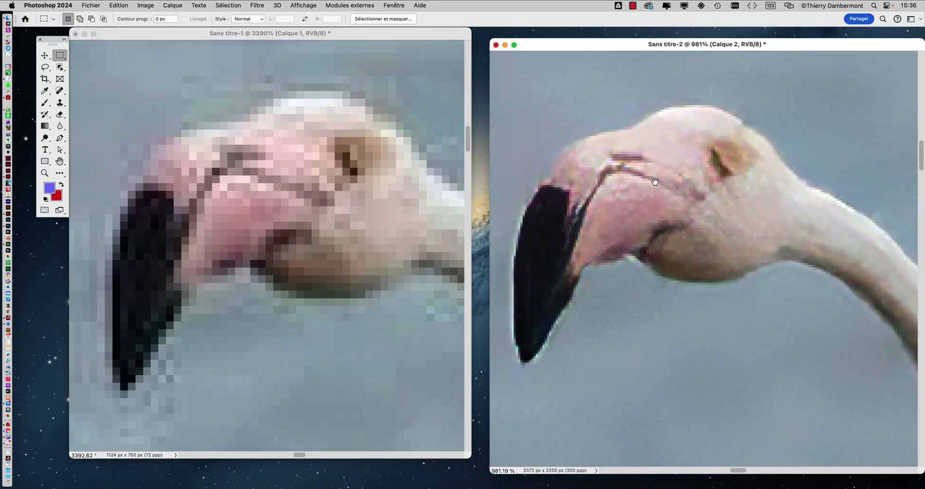
Compare the flamingo's neck, body and red wing feathers in both documents, framing the same area at a similar apparent size
scroll(693, 199, "down", 10)
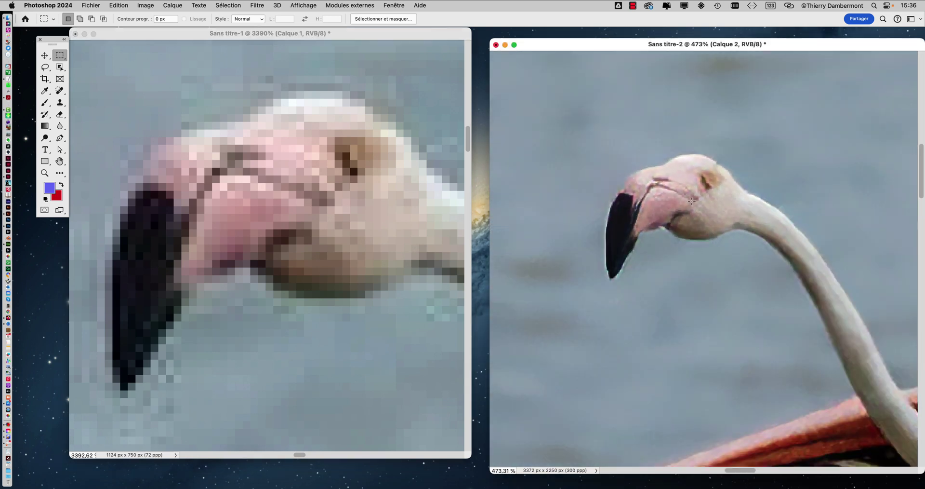
scroll(773, 283, "right", 10)
scroll(772, 283, "down", 4)
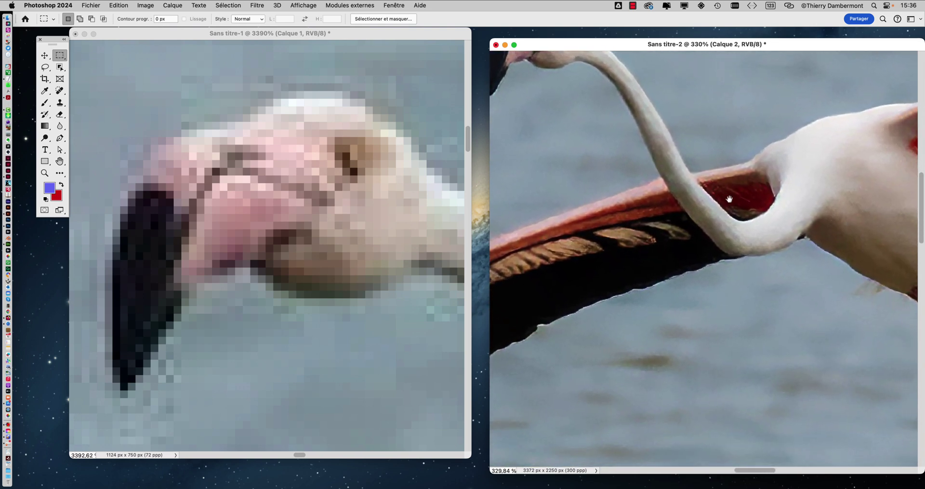
scroll(699, 265, "right", 3)
scroll(698, 265, "up", 3)
scroll(351, 235, "down", 6)
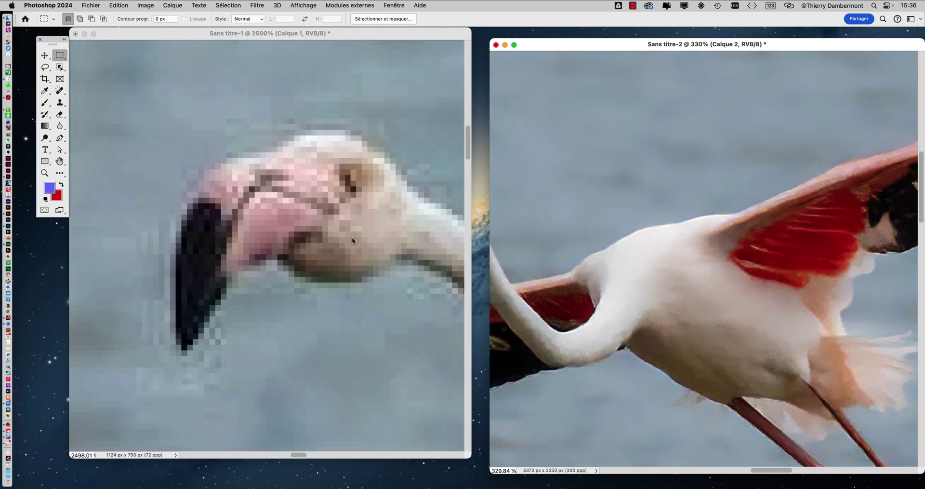
left_click(364, 274)
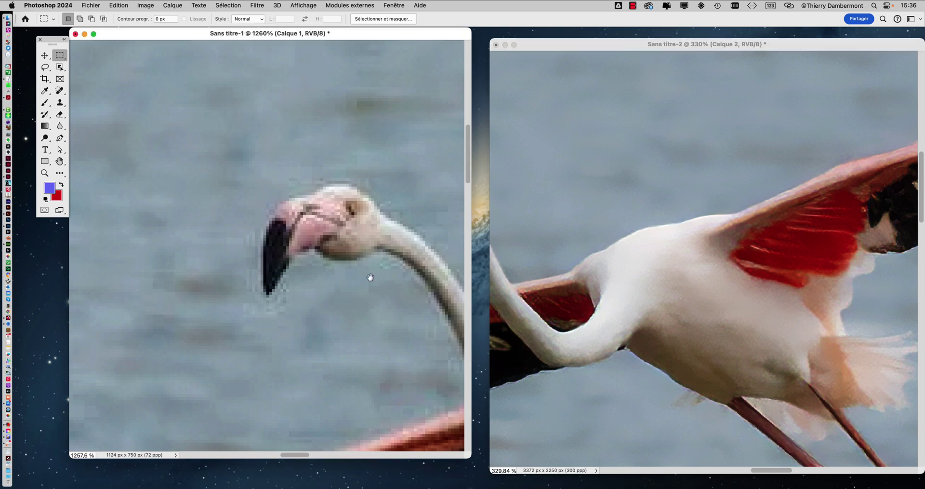
scroll(338, 232, "down", 5)
scroll(337, 232, "right", 5)
scroll(295, 198, "right", 5)
scroll(295, 197, "down", 2)
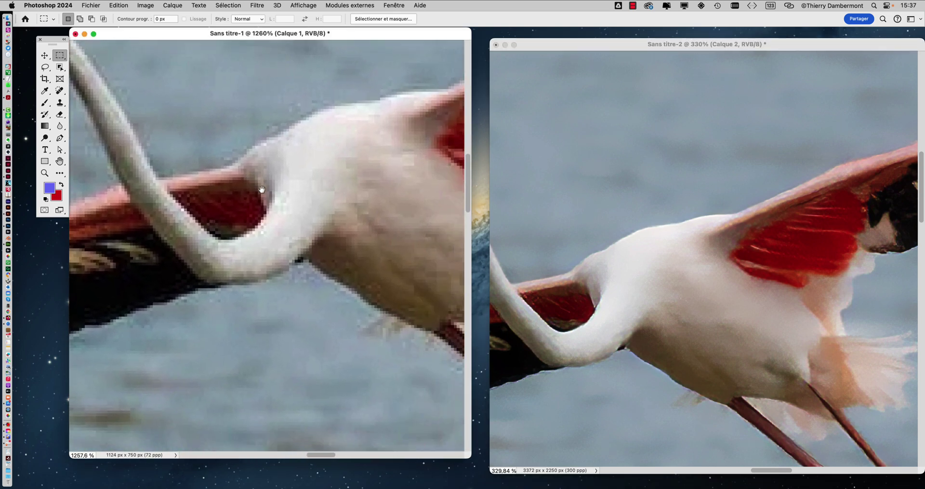
left_click(630, 260)
scroll(610, 263, "up", 4)
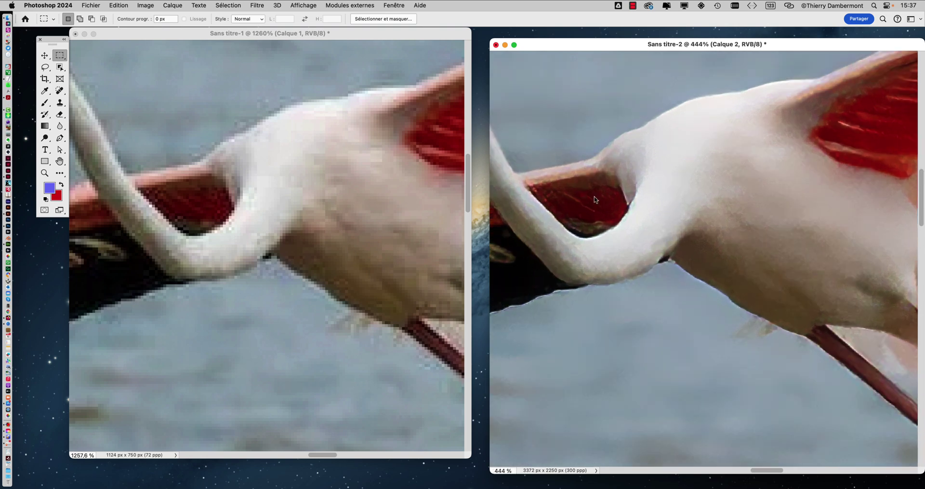
scroll(235, 201, "up", 2)
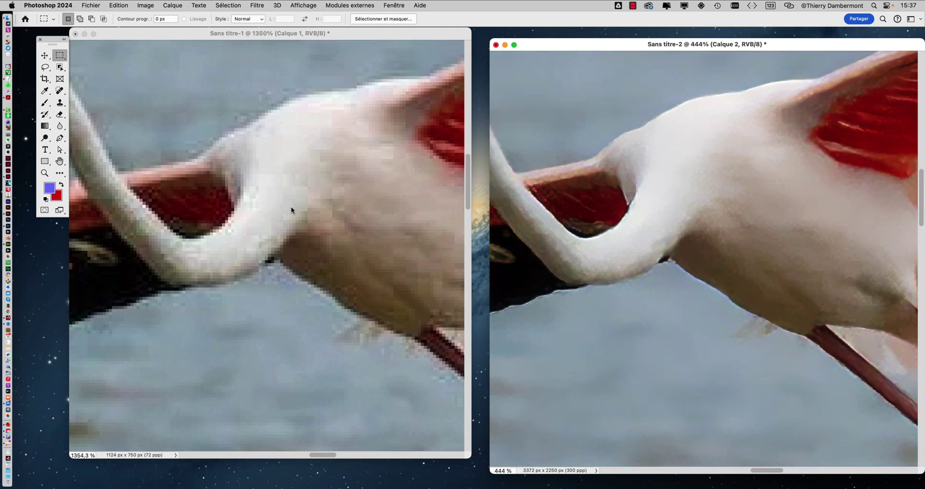
left_click(343, 255)
scroll(324, 252, "right", 3)
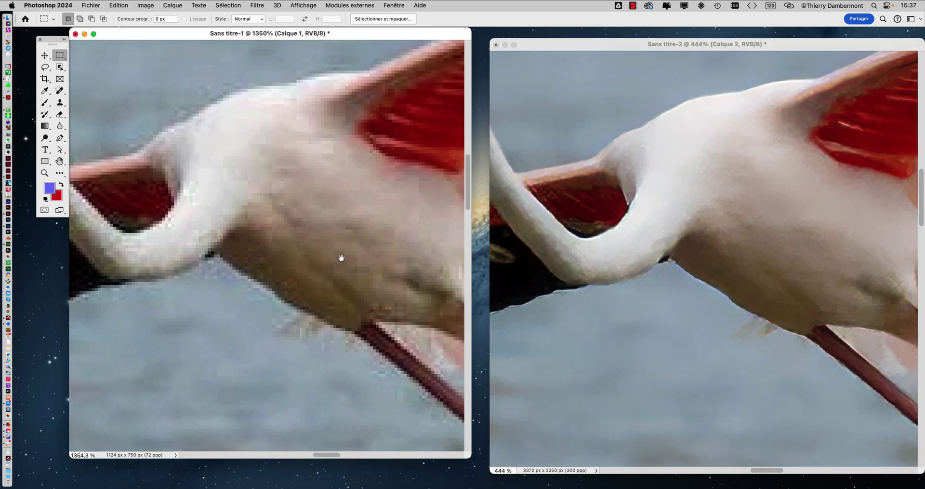
Examine the pixel detail where the flamingo's neck meets its body in both documents at extreme magnification
scroll(341, 260, "up", 2)
scroll(341, 269, "up", 2)
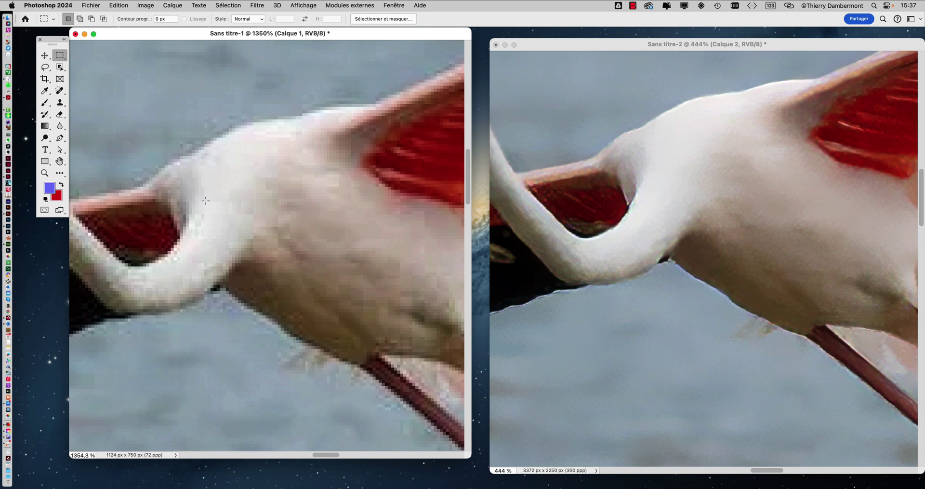
scroll(206, 200, "up", 5)
scroll(638, 222, "up", 5)
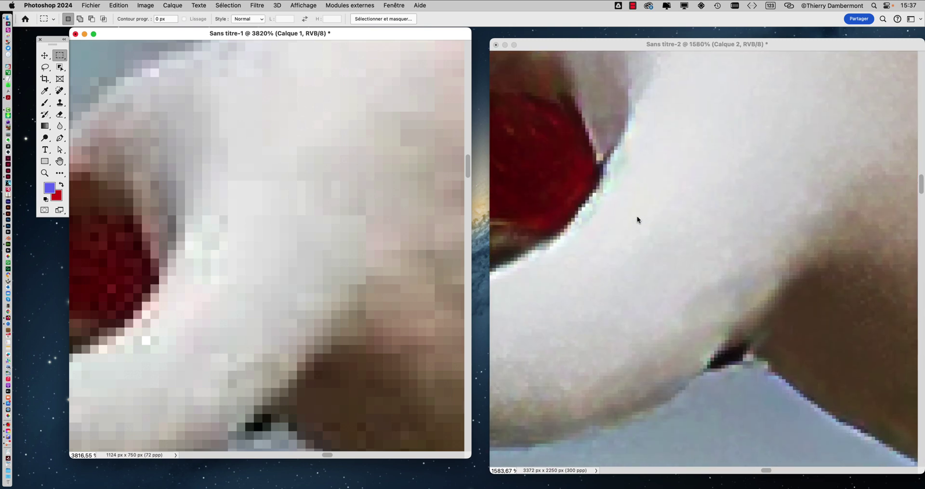
left_click(667, 200)
scroll(667, 273, "up", 1)
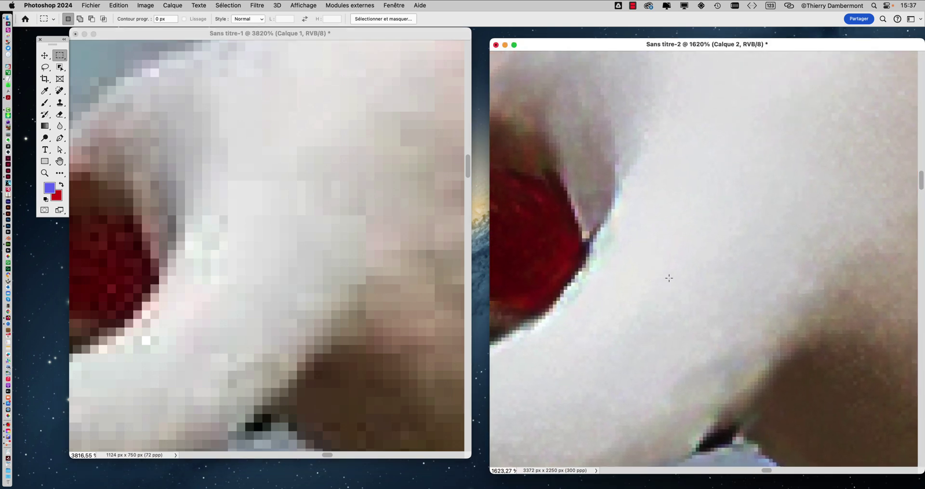
scroll(223, 210, "down", 7)
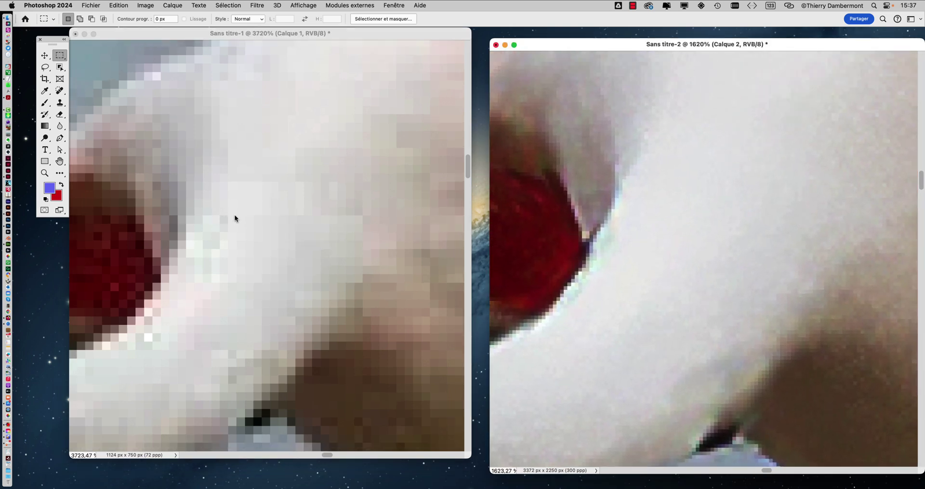
scroll(239, 224, "down", 3)
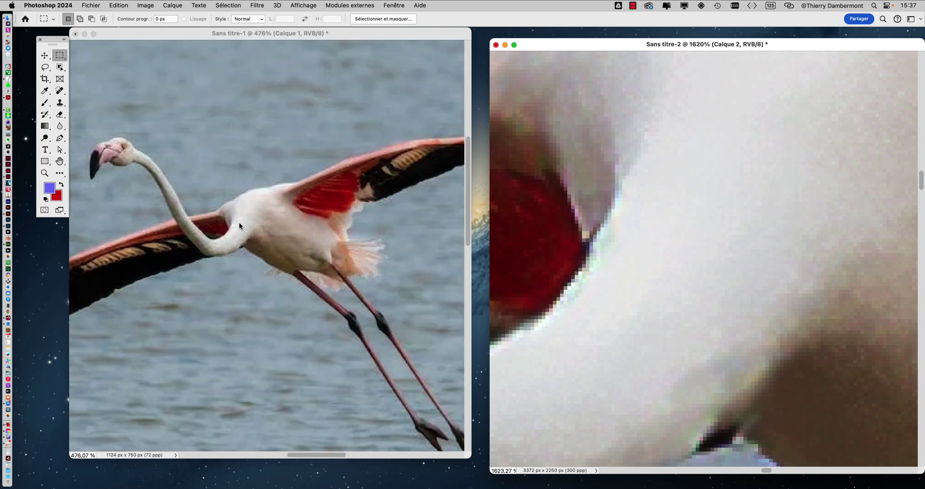
scroll(237, 219, "down", 2)
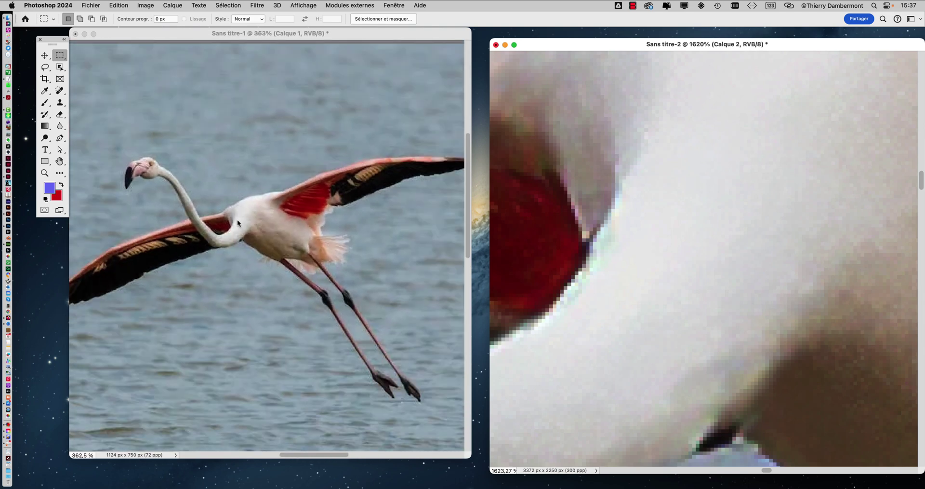
Move the original flamingo's window out of the way and widen the enlarged document's window to show the whole picture
left_click(368, 34)
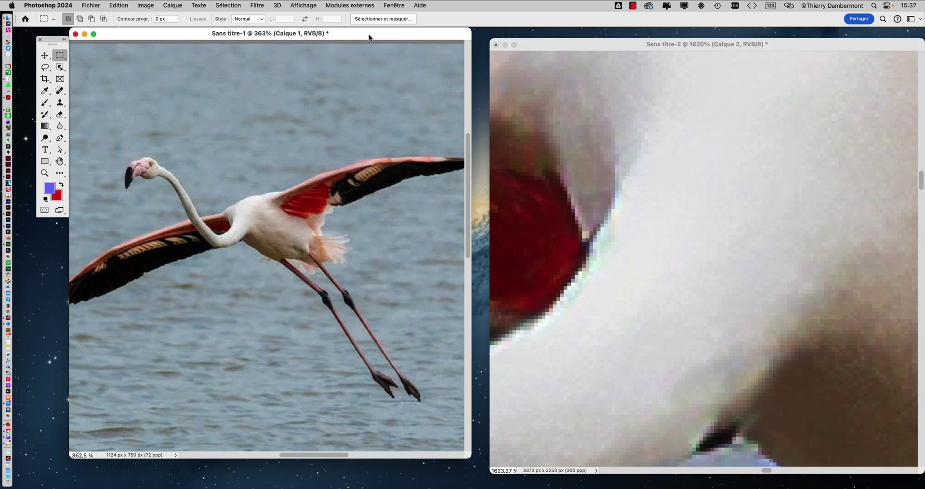
left_click_drag(369, 38, 310, 304)
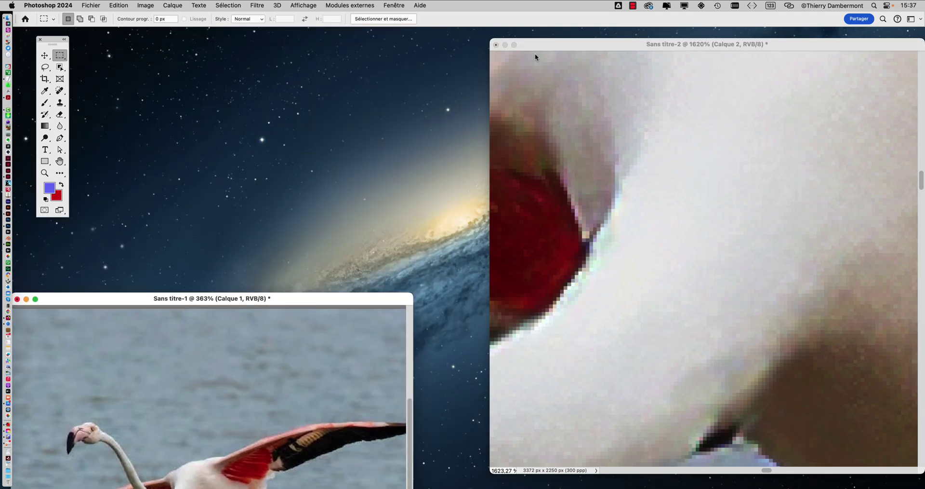
left_click_drag(548, 44, 159, 41)
scroll(487, 400, "down", 15)
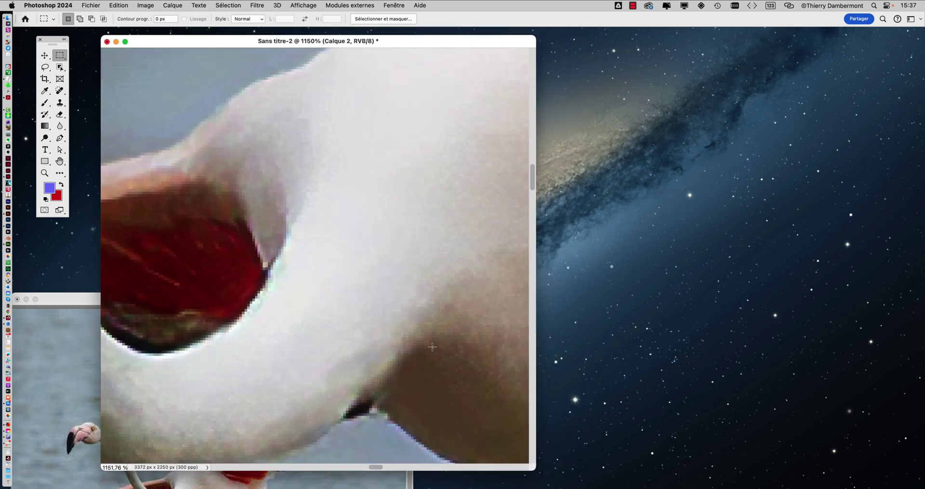
left_click_drag(535, 468, 867, 465)
left_click_drag(496, 275, 517, 105)
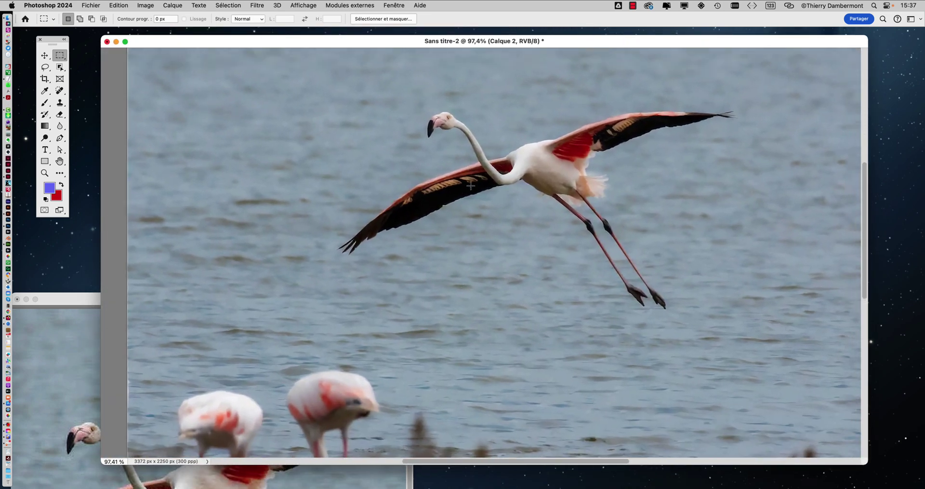
scroll(473, 185, "down", 2)
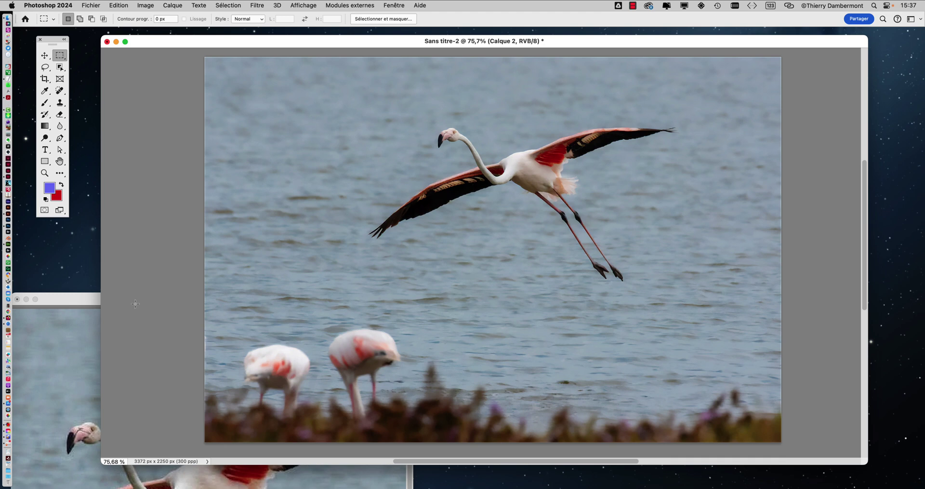
Minimize the original flamingo's window and reposition the enlarged document's window beside the tools
left_click(68, 300)
left_click_drag(68, 299, 281, 300)
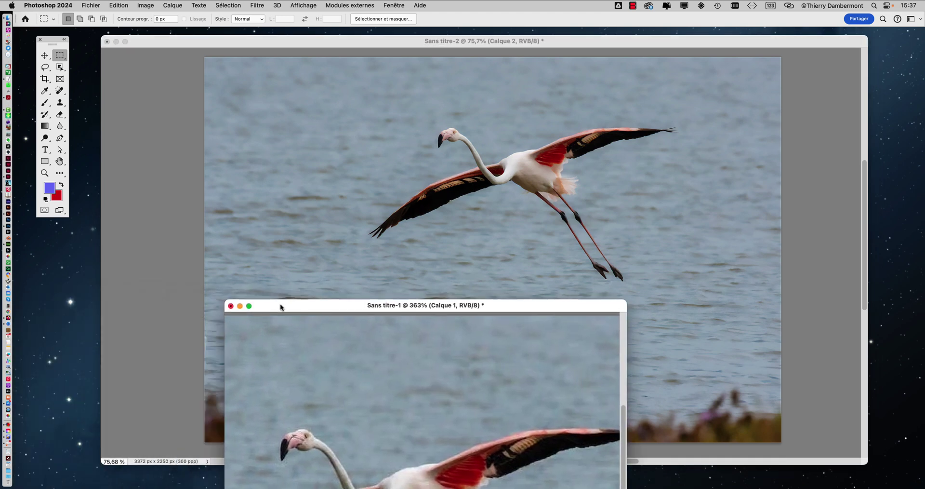
left_click(237, 299)
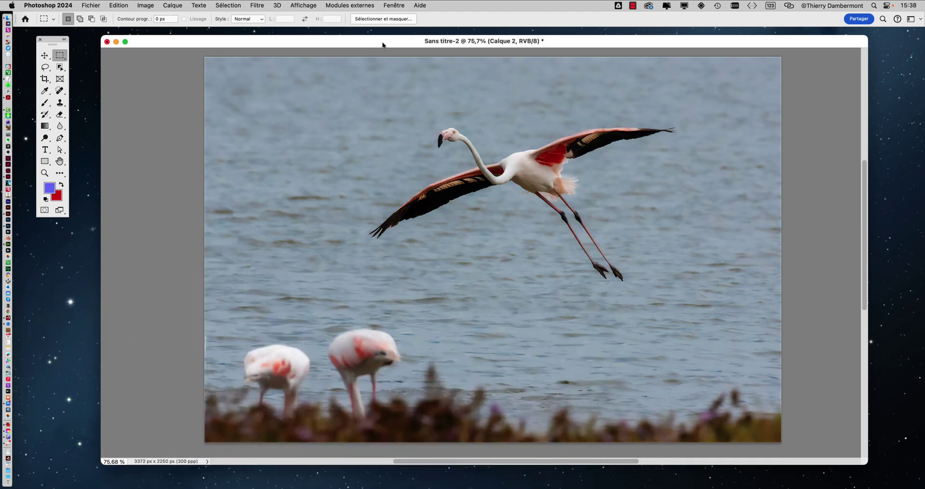
left_click_drag(389, 45, 362, 40)
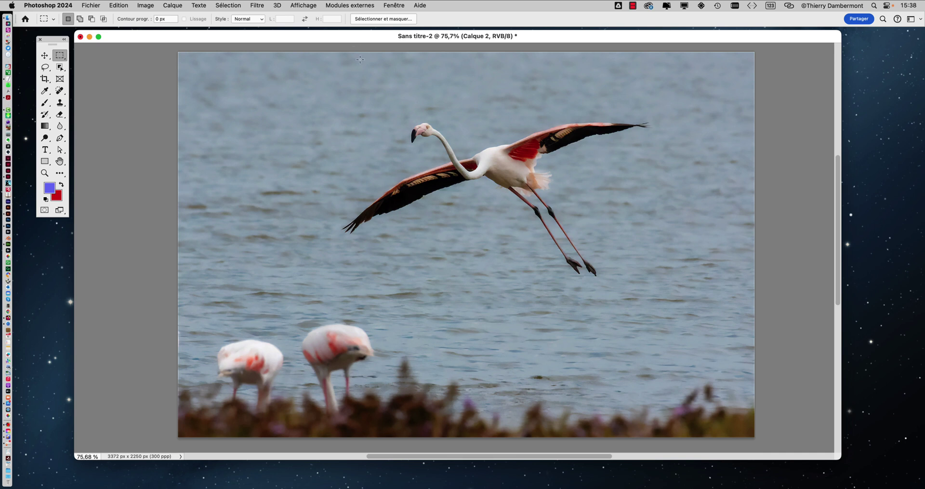
Save the enlarged image in Photoshop format as "flamingo par IA.psd" in the folder "Dossier brochure 16 pages - 93"
left_click(94, 5)
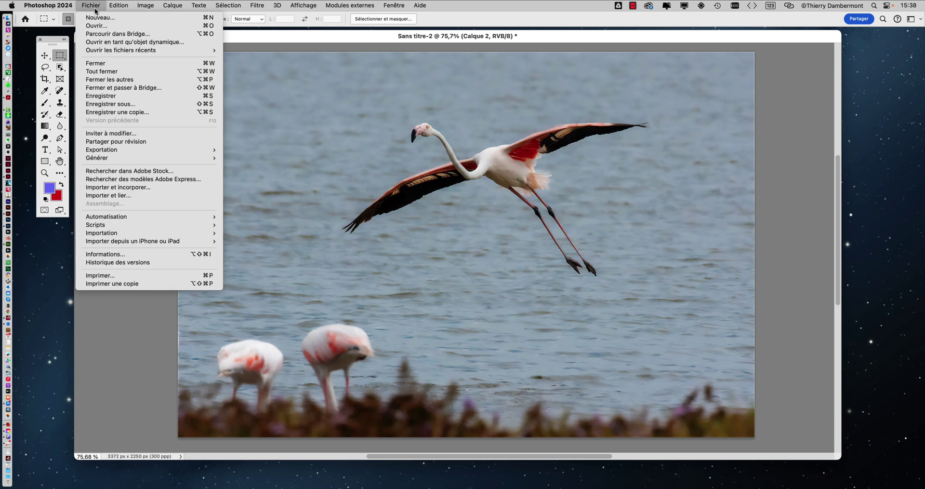
left_click(137, 104)
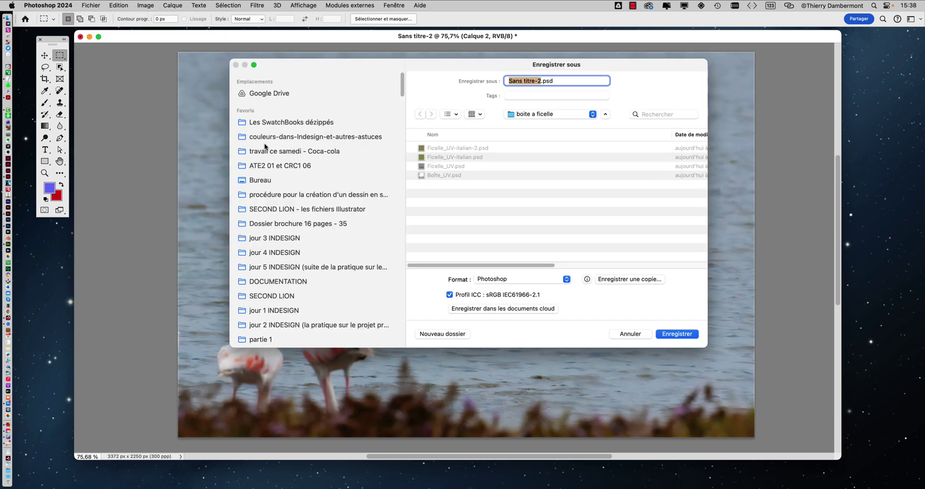
left_click(299, 139)
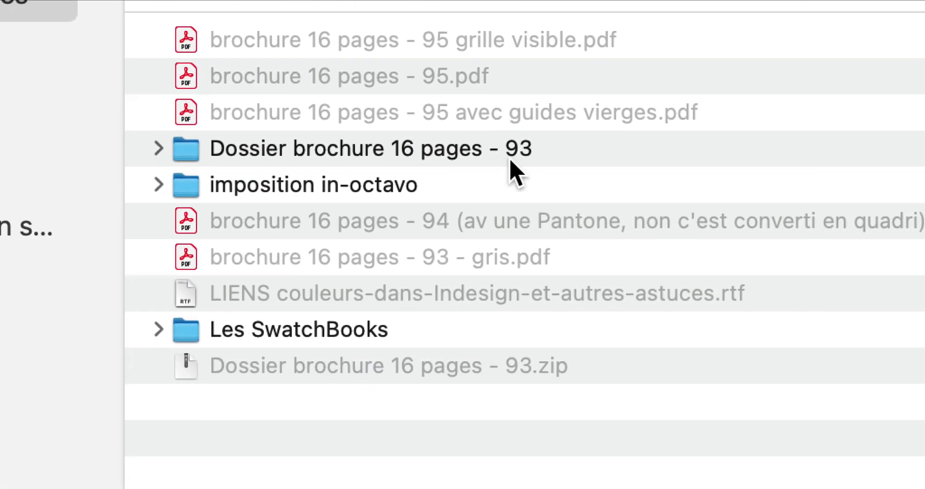
left_click(508, 176)
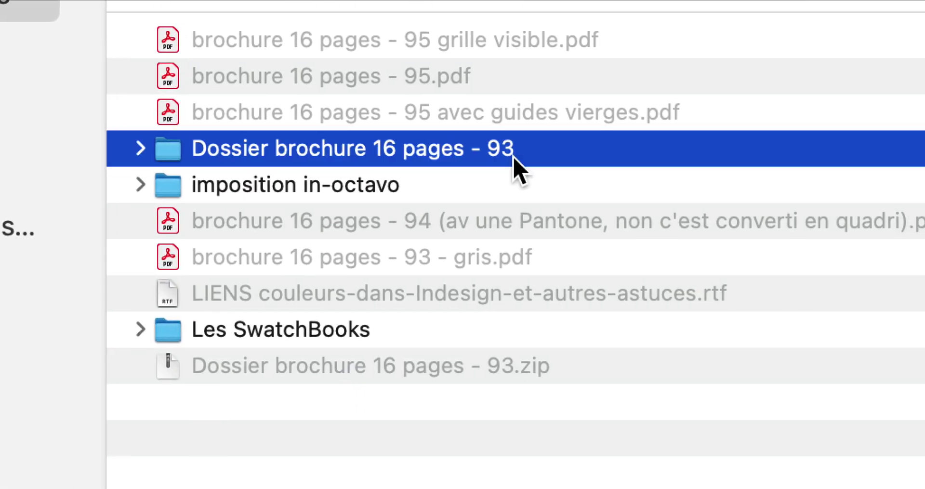
double_click(515, 160)
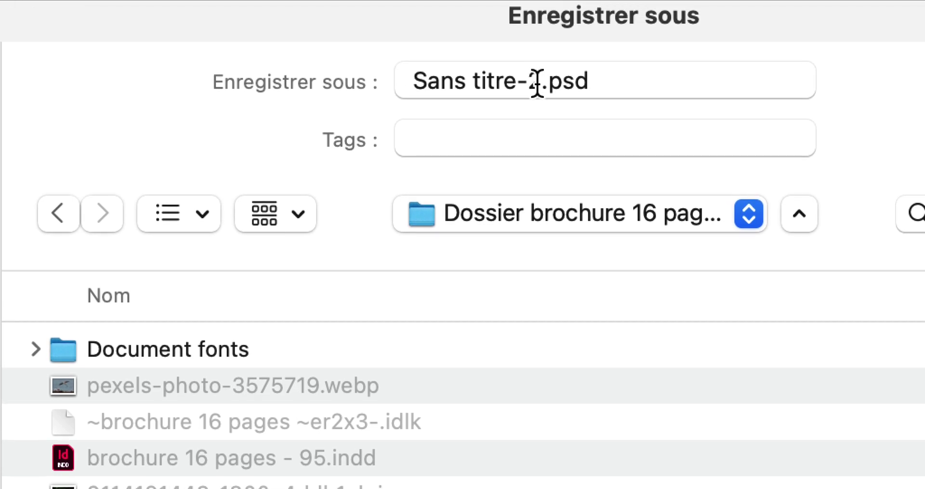
left_click_drag(540, 80, 522, 76)
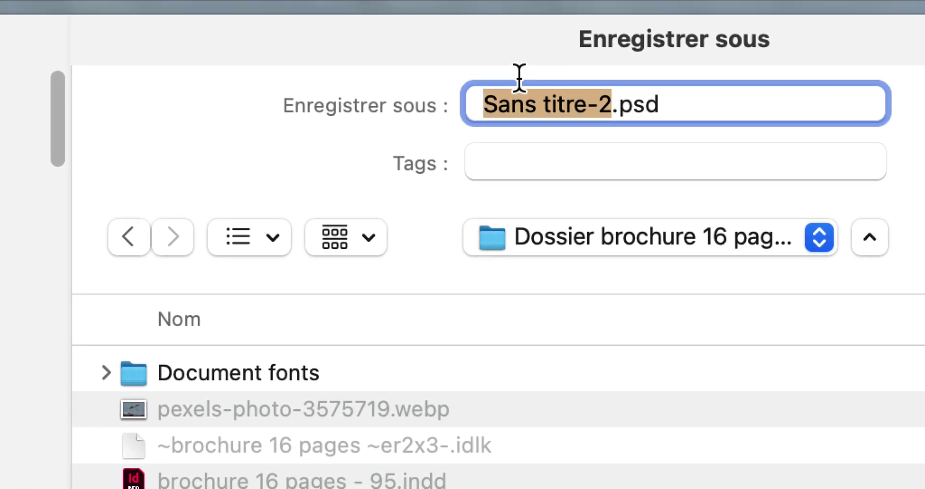
type("flamingo p")
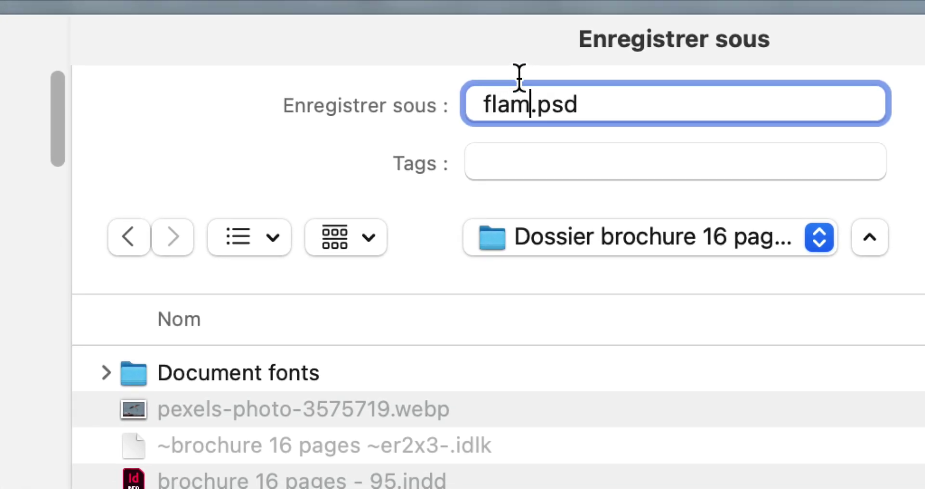
type("ar IA")
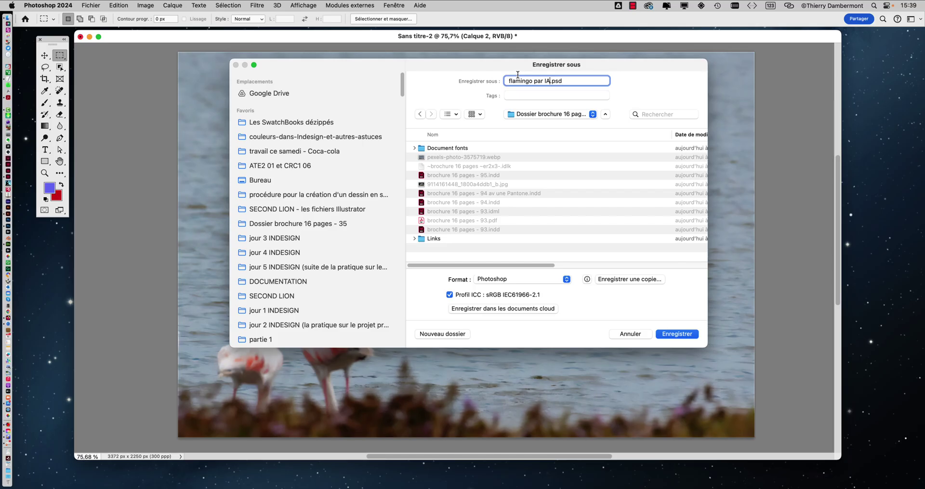
left_click(674, 336)
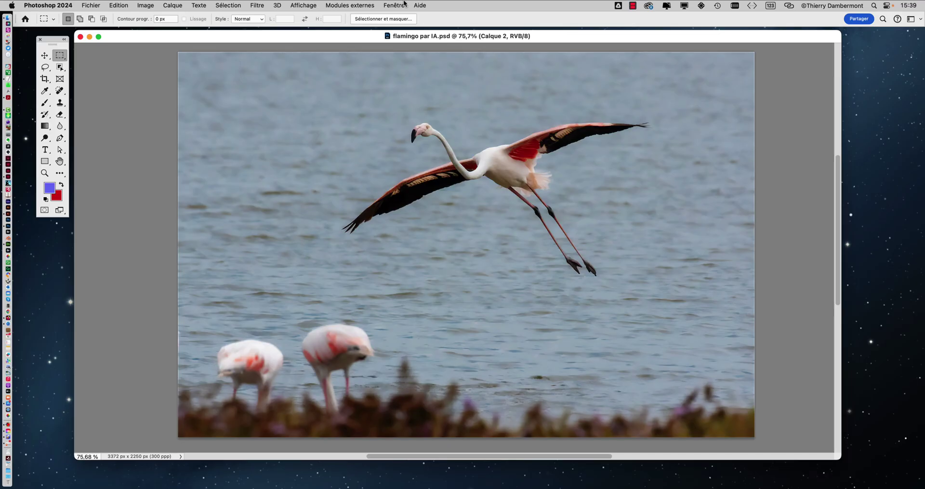
Display the Layers panel beside the flamingo and shift the document window slightly
left_click(394, 5)
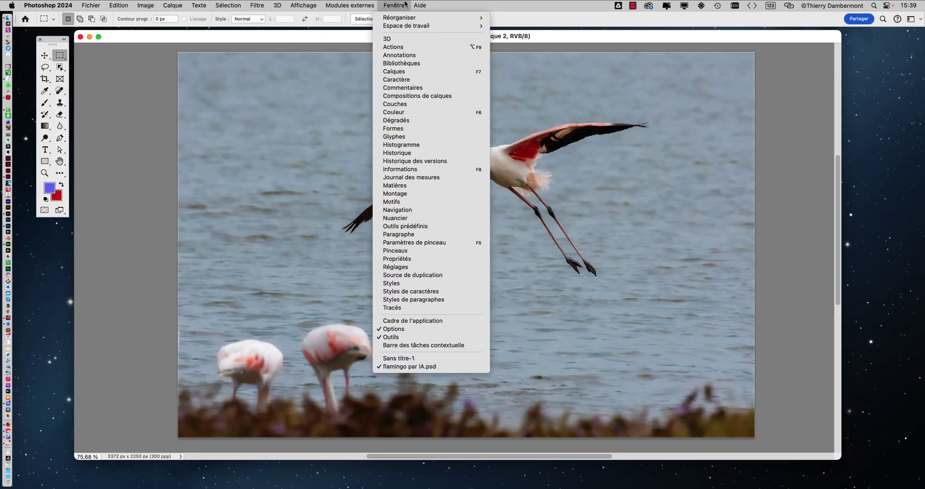
left_click(403, 71)
left_click_drag(748, 61, 722, 70)
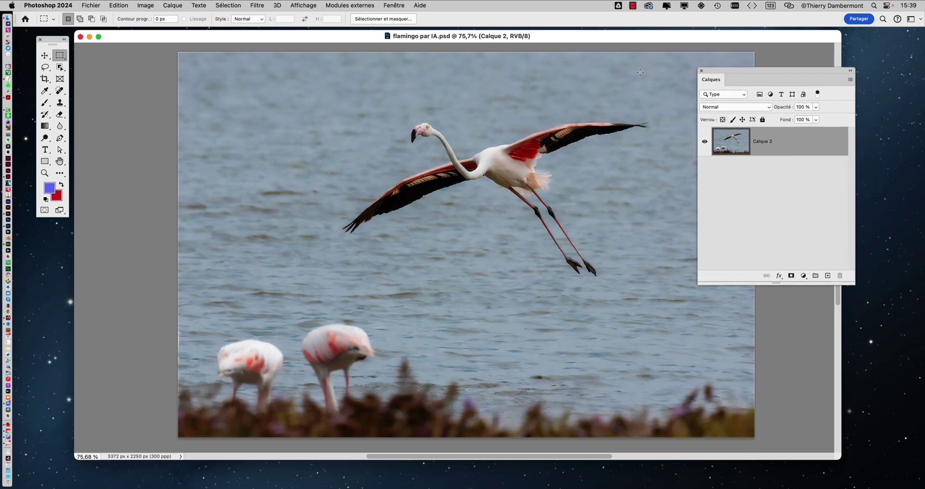
mouse_move(541, 36)
left_mouse_down()
mouse_move(543, 386)
mouse_move(557, 42)
left_mouse_up()
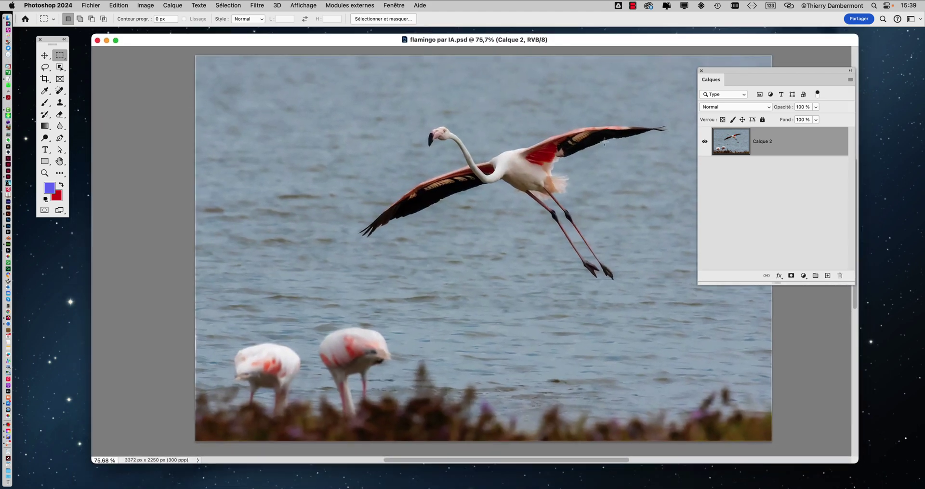
Move the Layers panel clear of the flying flamingo's outstretched wing
scroll(514, 163, "up", 3)
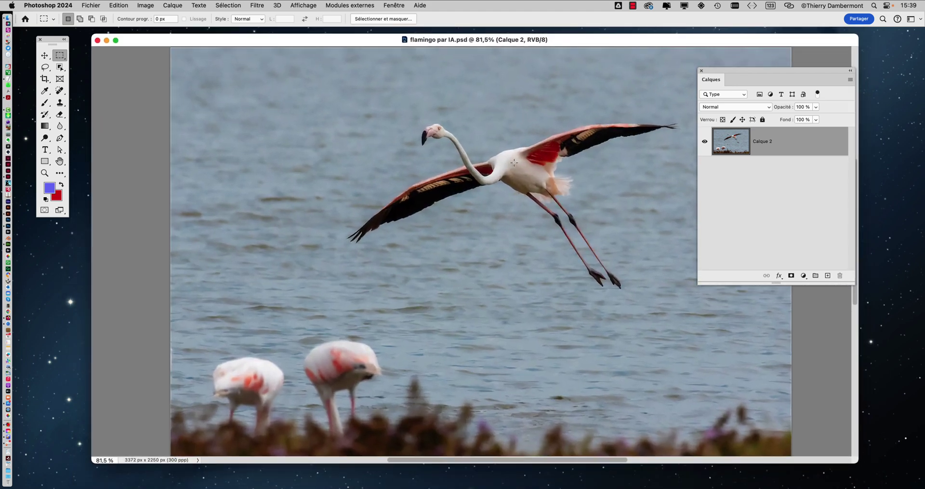
scroll(514, 163, "up", 2)
scroll(514, 163, "up", 10)
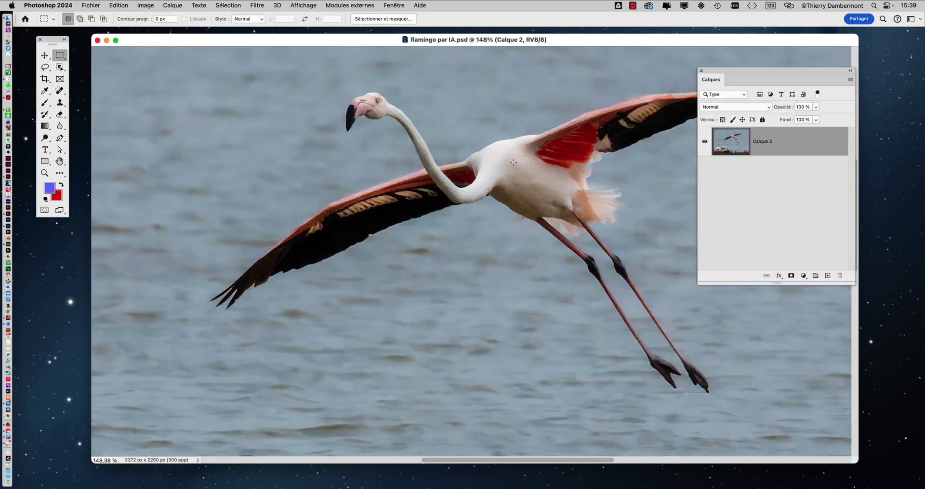
scroll(514, 161, "down", 10)
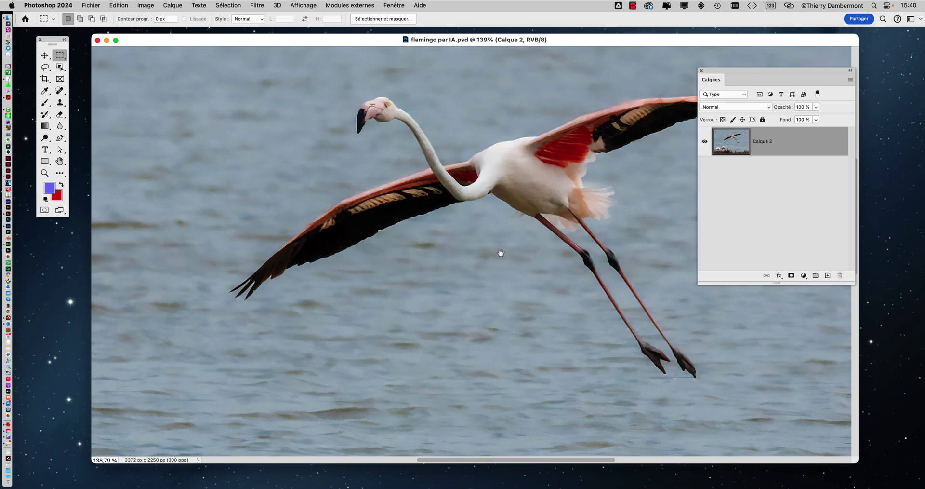
left_click_drag(500, 253, 415, 263)
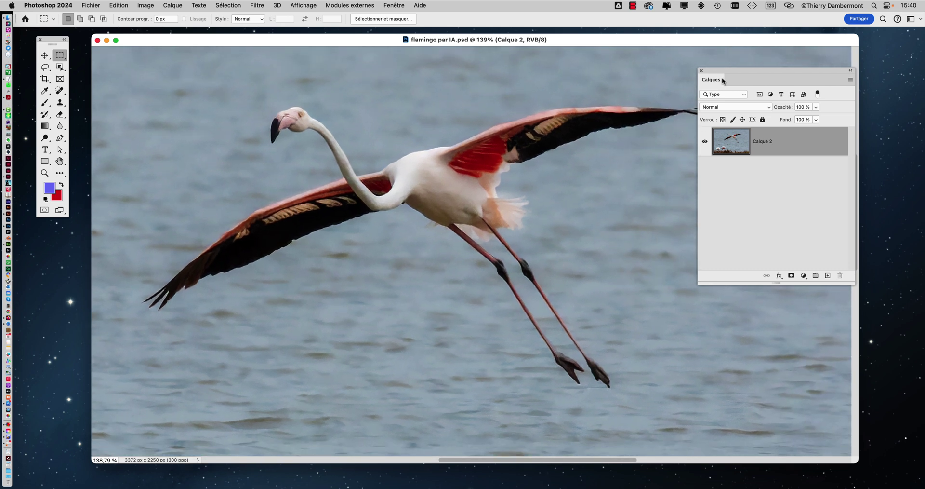
left_click_drag(722, 71, 764, 66)
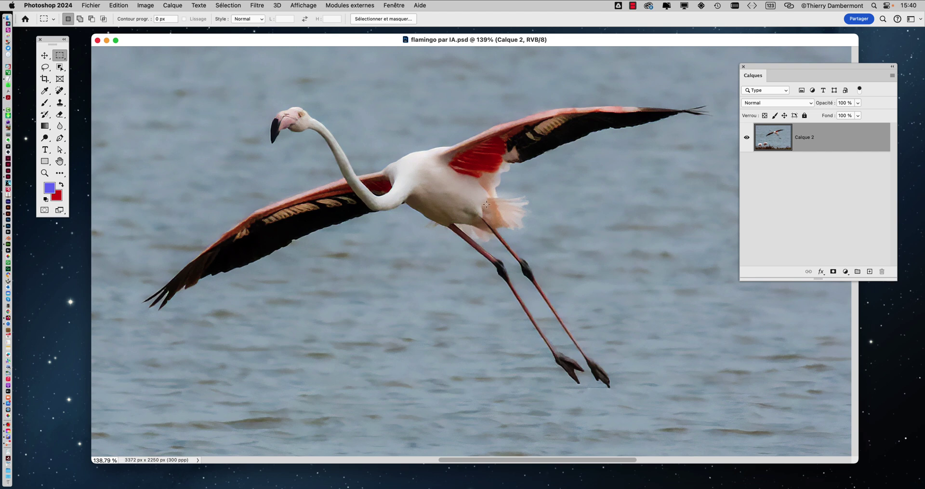
Activate the Object Selection tool from the group it shares with Quick Selection and Magic Wand
scroll(486, 205, "down", 5)
left_click_drag(332, 208, 350, 169)
left_click(61, 68)
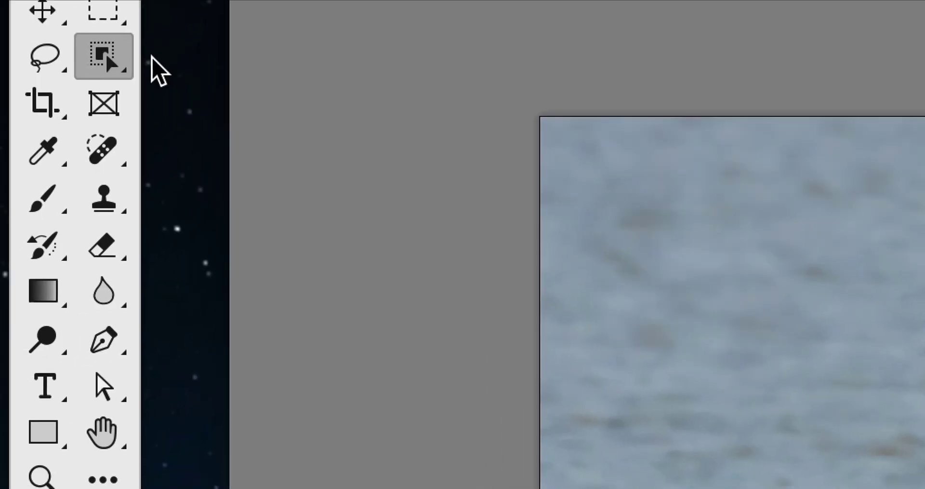
left_click(112, 65)
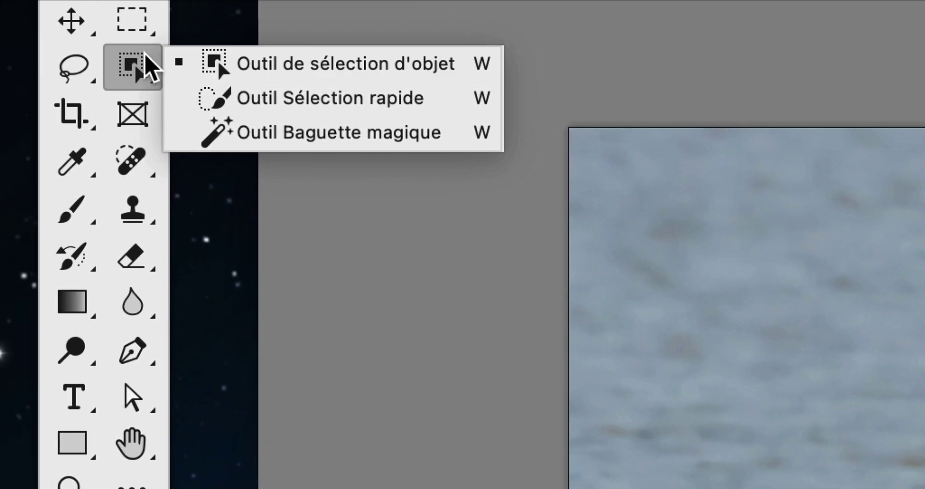
left_click(62, 64)
mouse_move(62, 64)
left_click(143, 57)
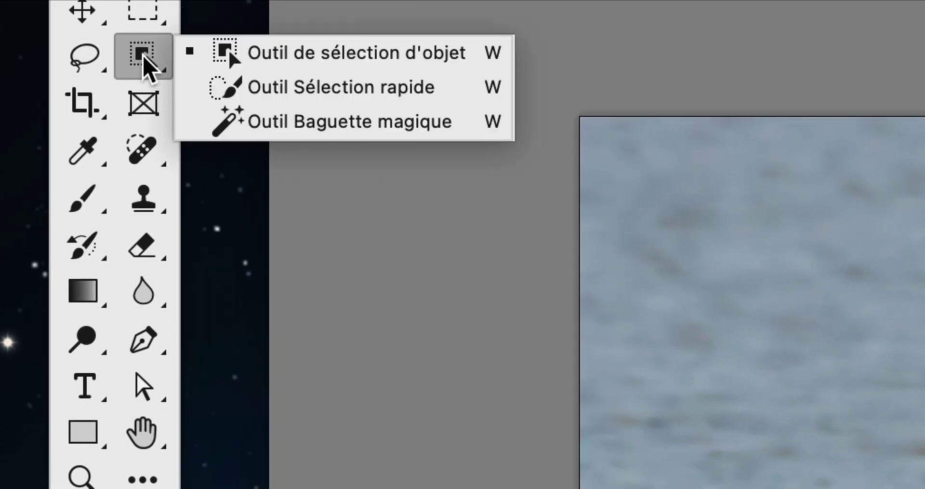
left_click(143, 56)
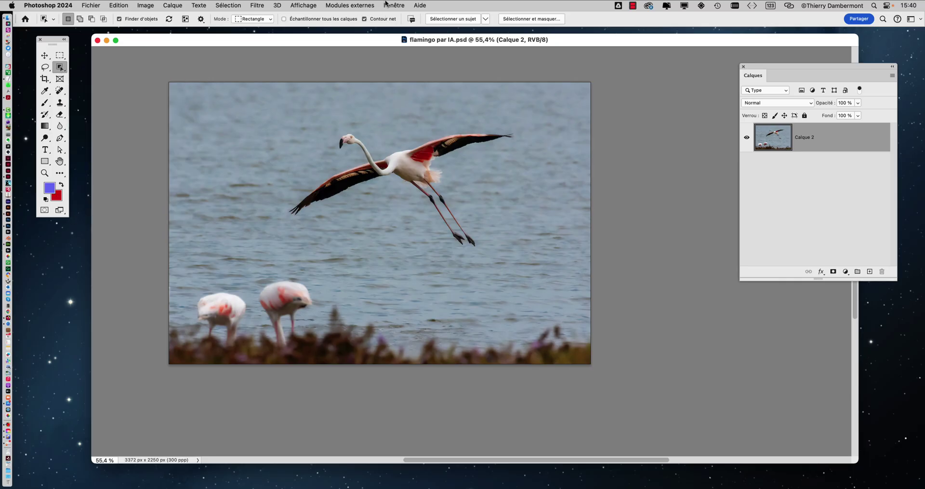
Hide the tool options bar and display it again
left_click(385, 4)
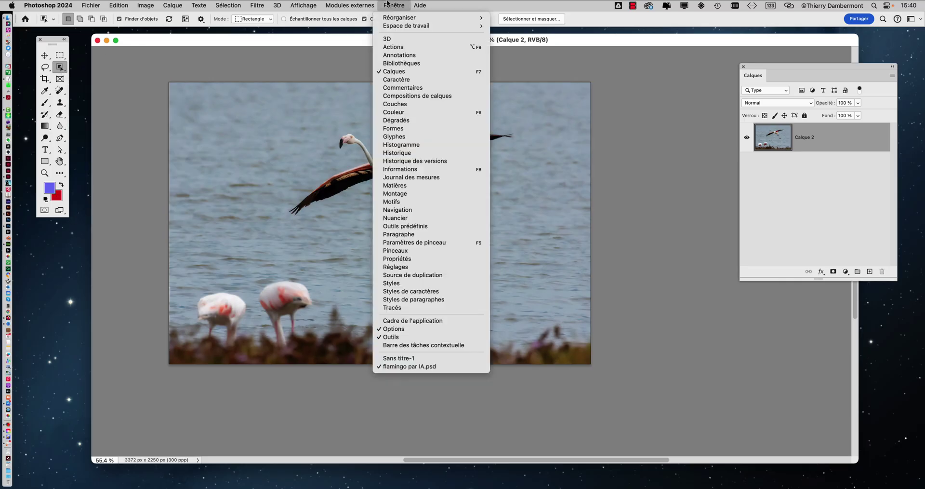
left_click(402, 329)
left_click(396, 5)
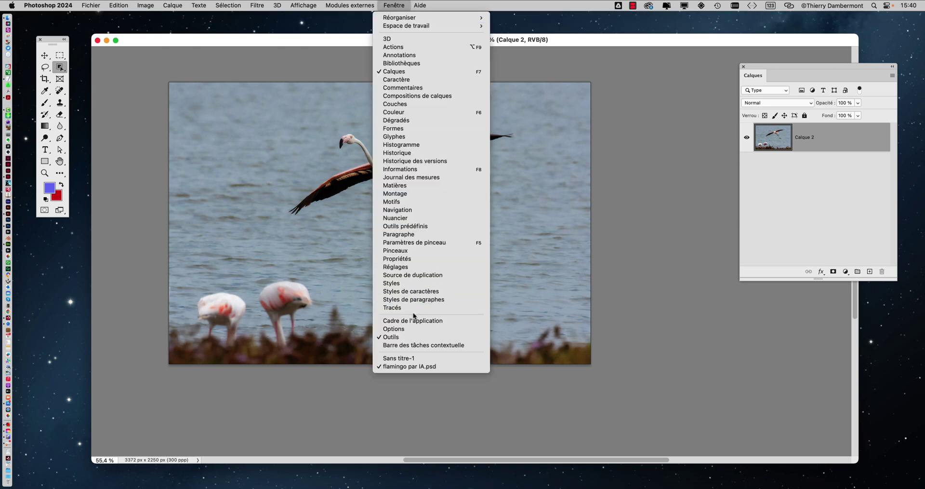
left_click(418, 330)
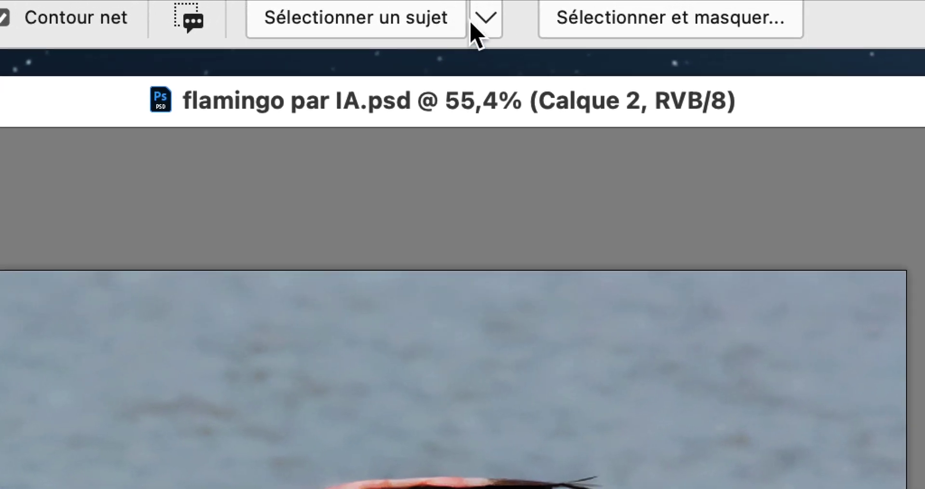
Look at the processing choices for Select Subject, then select the flying flamingo with the Object Selection tool
left_click(472, 24)
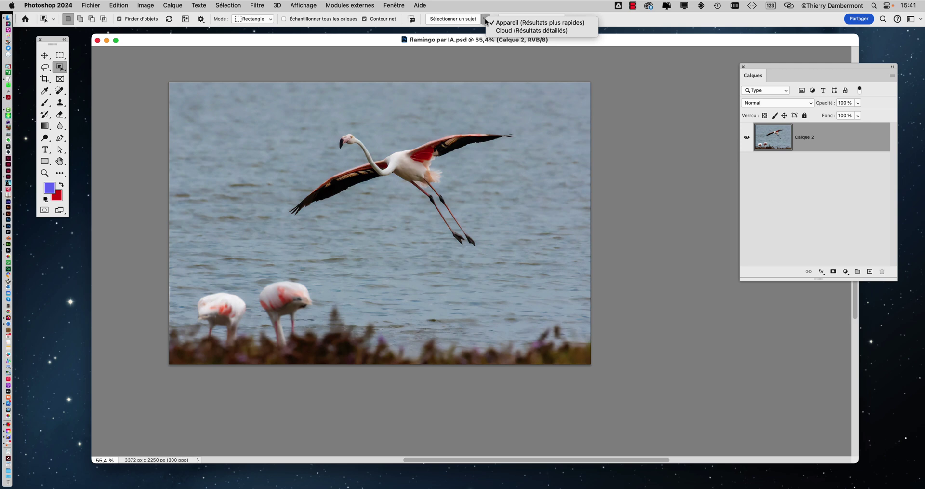
left_click(430, 34)
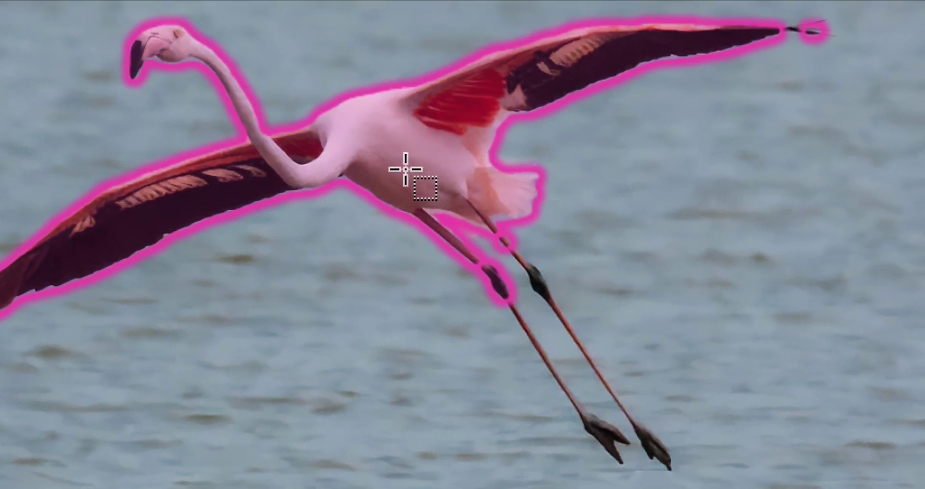
left_click(405, 168)
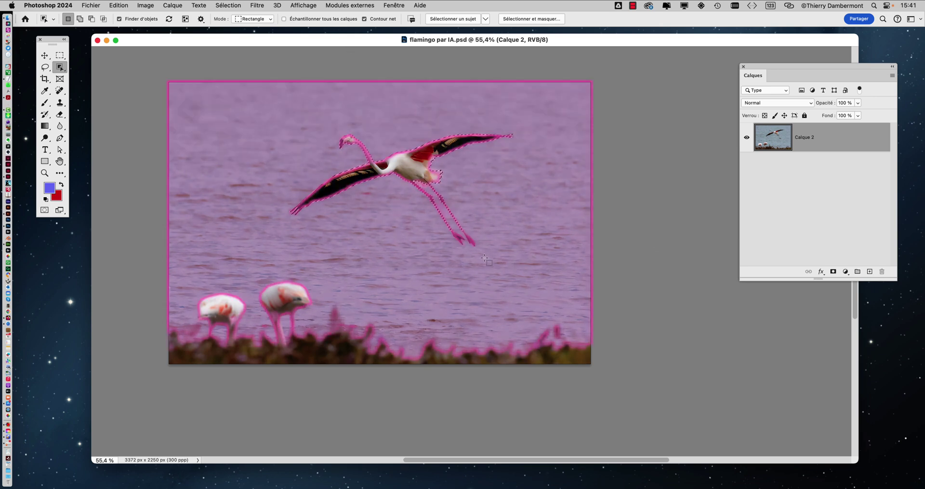
Inspect the selection around the flying flamingo's feet up close and switch to Quick Mask mode
scroll(463, 242, "up", 5)
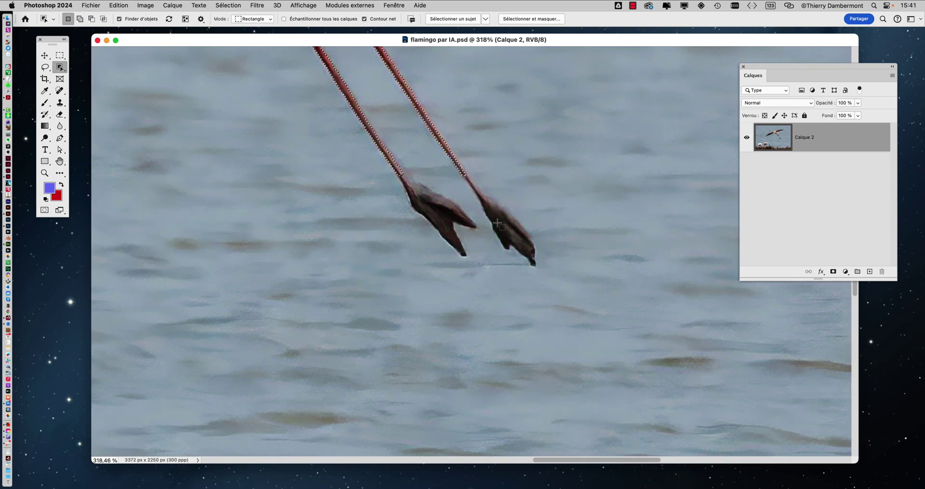
key("shift")
key("shift")
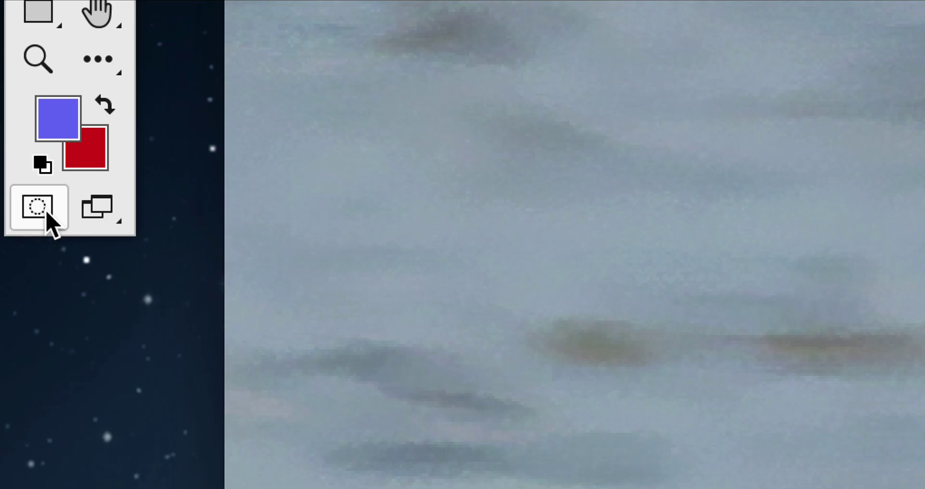
left_click(39, 209)
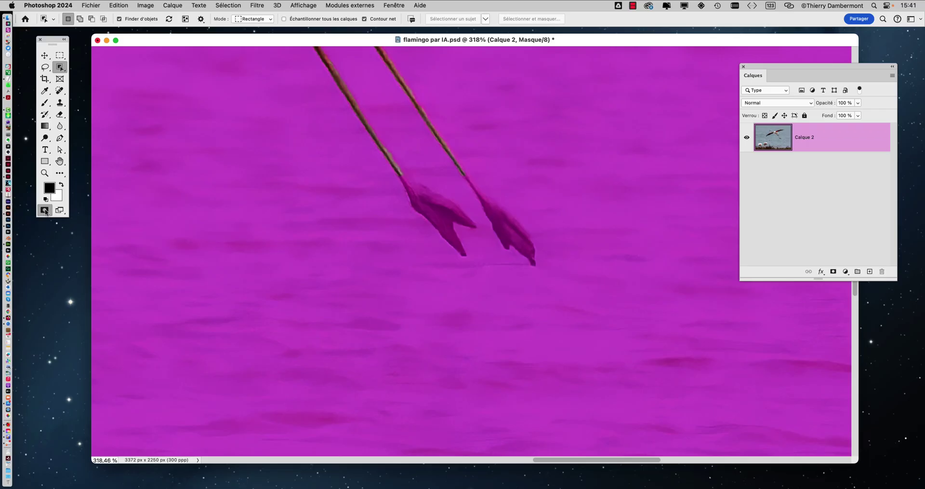
Add the flamingo's left-hand foot to the selection by painting it white in the mask with a small brush
left_click(47, 104)
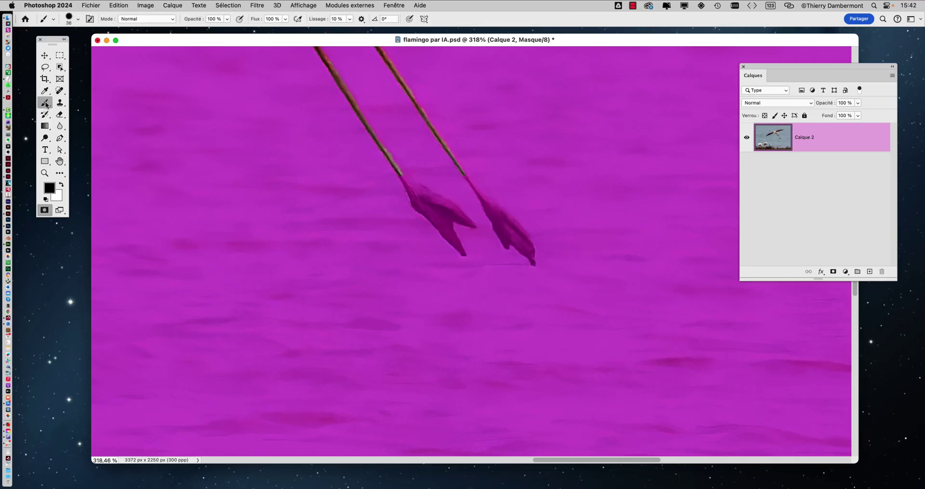
left_click_drag(264, 235, 255, 236)
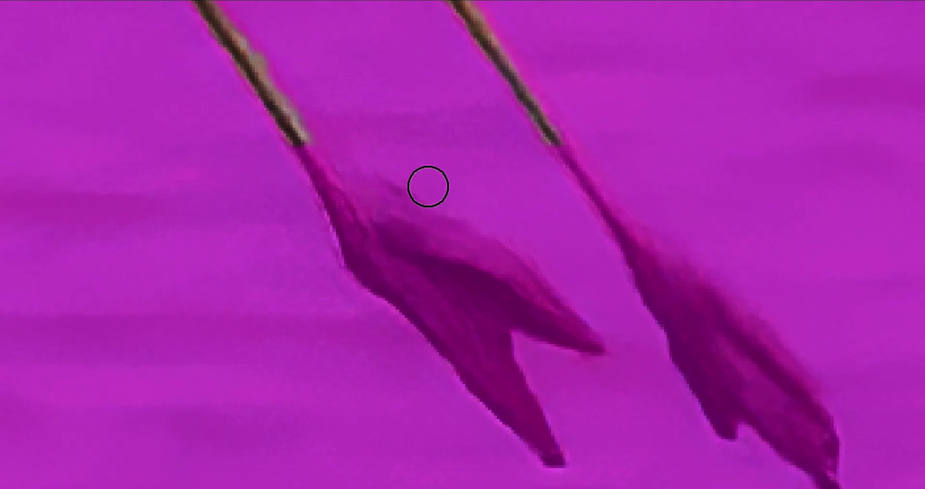
mouse_move(427, 190)
left_mouse_down()
mouse_move(397, 177)
mouse_move(434, 209)
mouse_move(474, 307)
mouse_move(478, 256)
mouse_move(599, 387)
mouse_move(559, 292)
left_mouse_up()
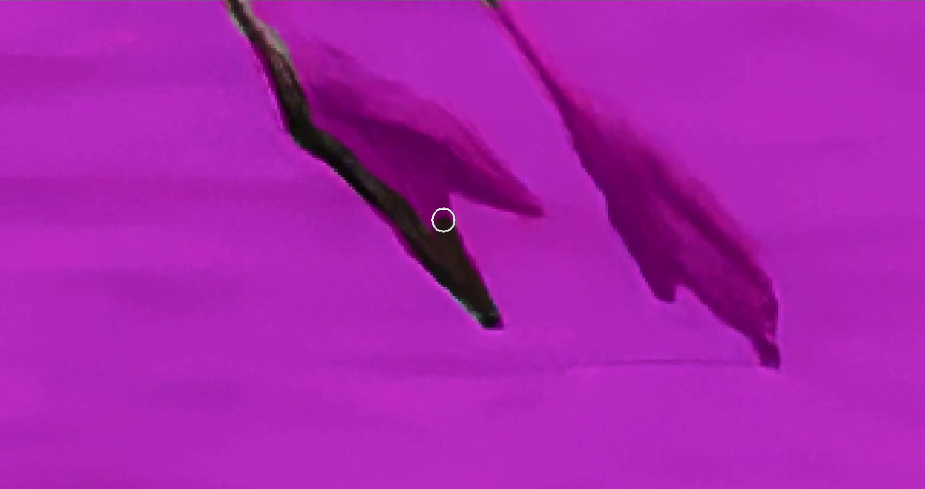
mouse_move(443, 220)
left_mouse_down()
mouse_move(456, 215)
mouse_move(448, 202)
mouse_move(413, 186)
mouse_move(447, 207)
mouse_move(420, 206)
mouse_move(435, 214)
left_mouse_up()
right_click(413, 191, "alt")
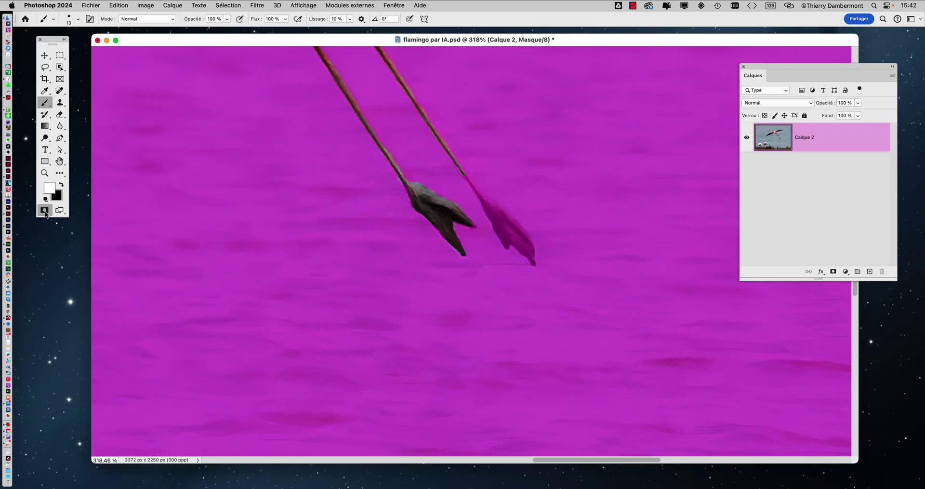
Alternate between the standard selection view and Quick Mask mode to compare the outline around the painted foot
left_click(44, 210)
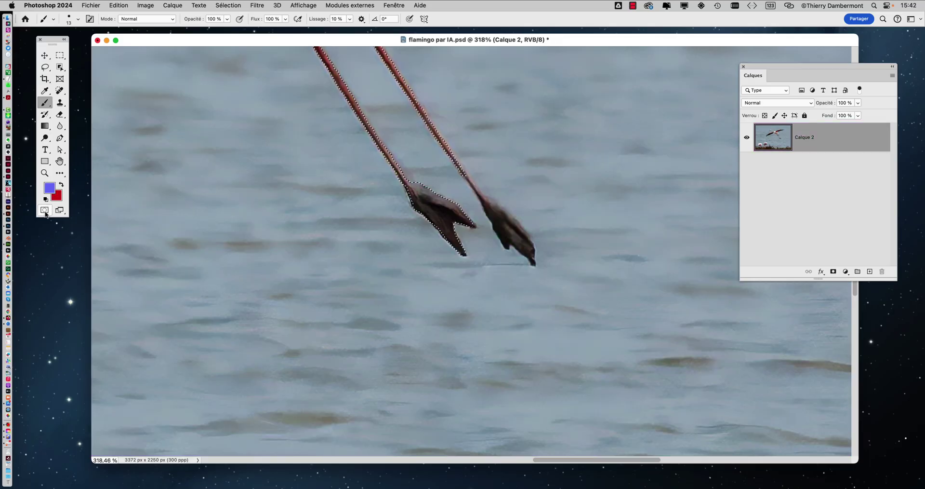
left_click(45, 211)
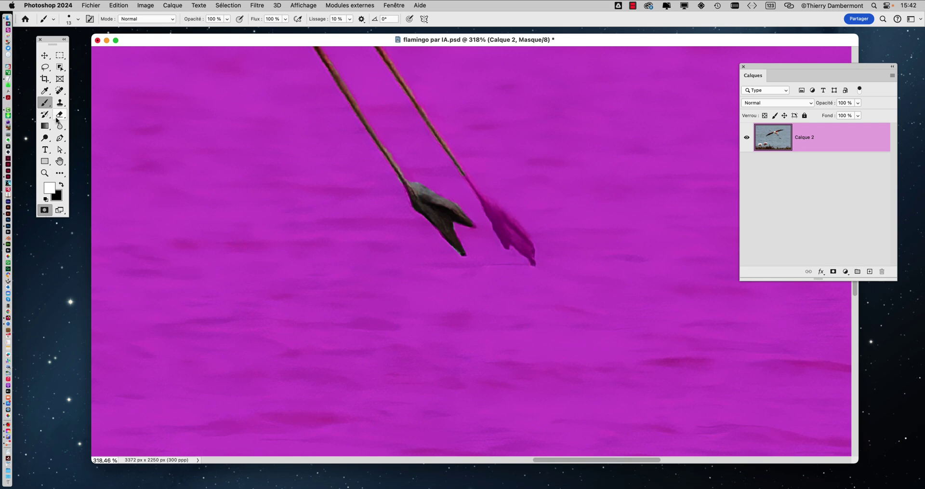
left_click(44, 210)
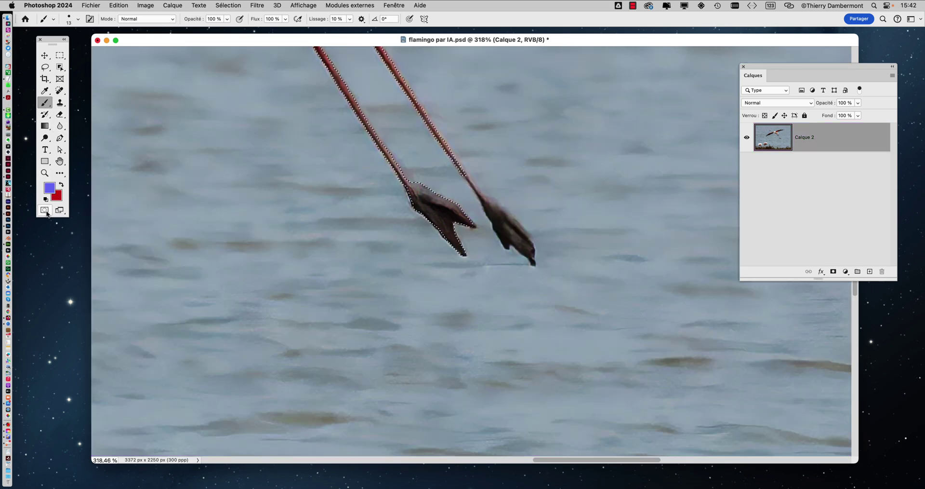
left_click(45, 211)
left_click(44, 211)
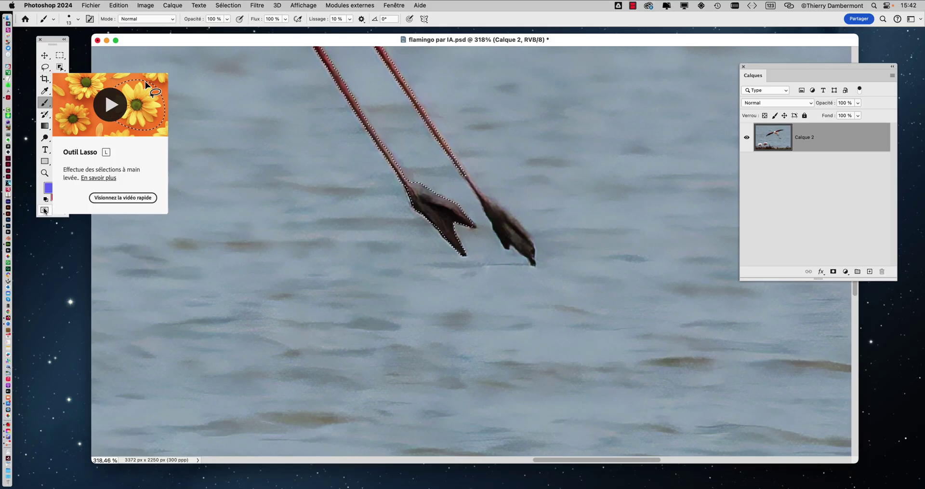
left_click(44, 210)
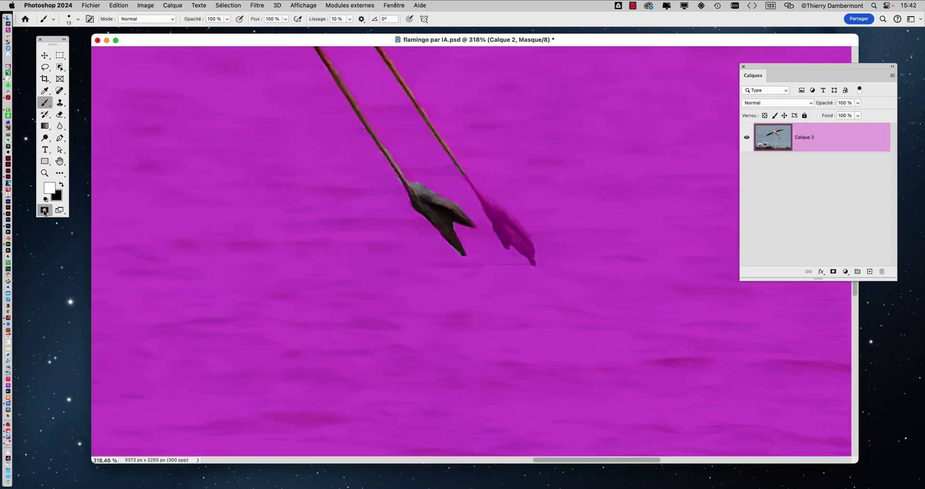
Resize the brush tip interactively over the flamingo's left-hand foot, reducing it to 8 px
scroll(444, 211, "up", 5)
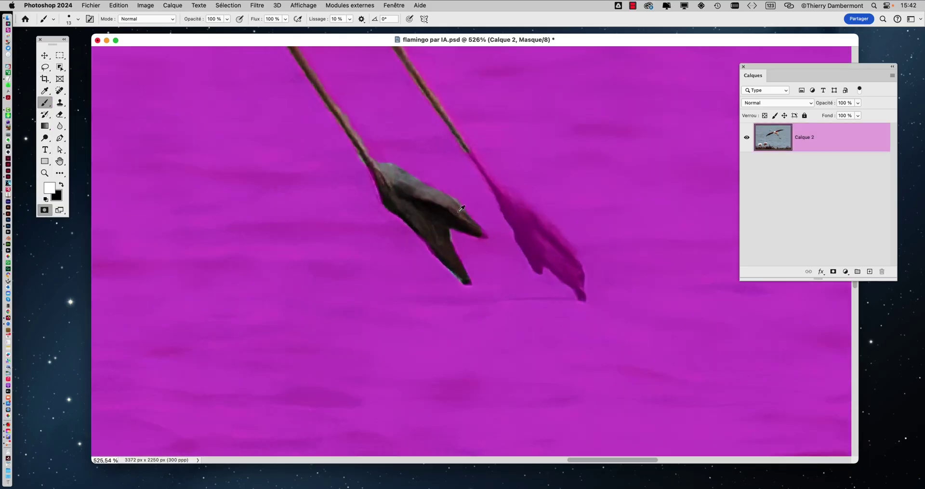
left_click_drag(477, 227, 477, 227)
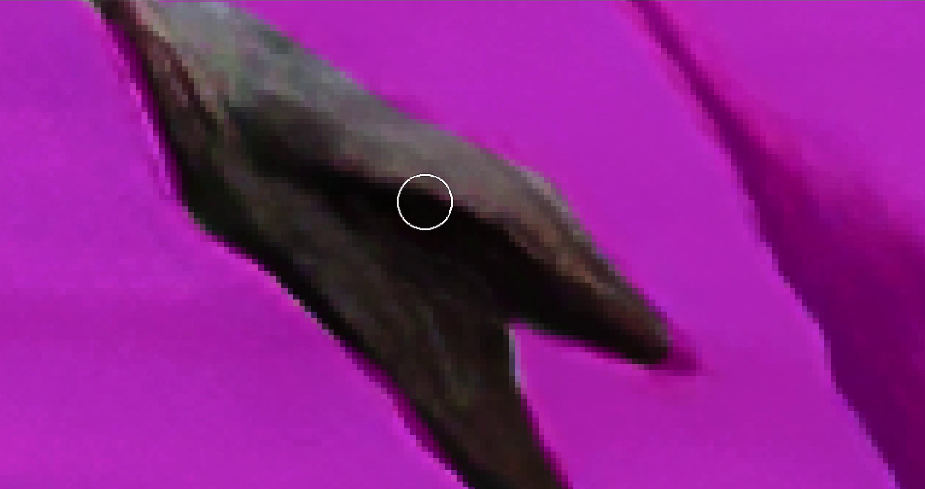
mouse_move(425, 201)
left_mouse_down()
mouse_move(603, 212)
mouse_move(432, 207)
mouse_move(618, 195)
mouse_move(387, 210)
mouse_move(565, 196)
left_mouse_up()
mouse_move(459, 202)
left_mouse_down()
mouse_move(496, 205)
mouse_move(337, 208)
mouse_move(454, 206)
mouse_move(434, 193)
mouse_move(434, 160)
mouse_move(424, 182)
mouse_move(422, 168)
mouse_move(425, 206)
mouse_move(410, 191)
mouse_move(407, 202)
left_mouse_up()
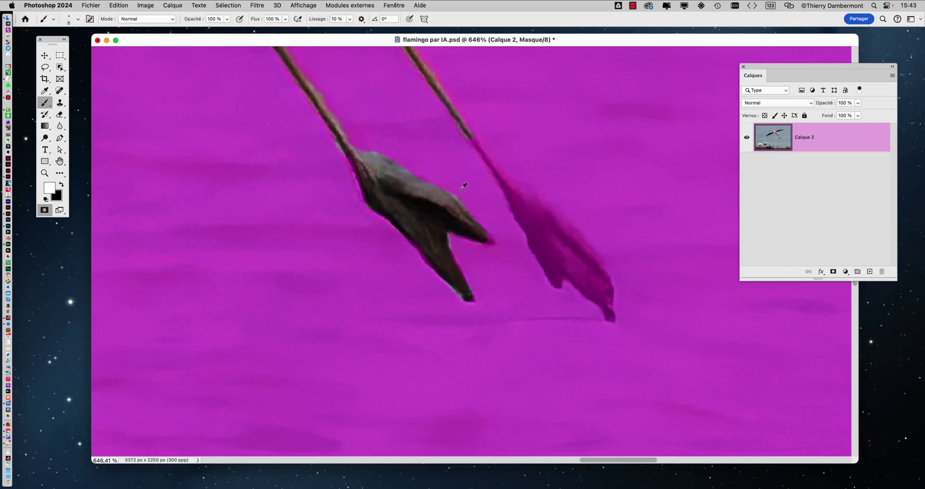
Paint the lower end of the right-hand leg and its foot's upper edge into the selection with a 7 px brush
scroll(464, 186, "up", 3)
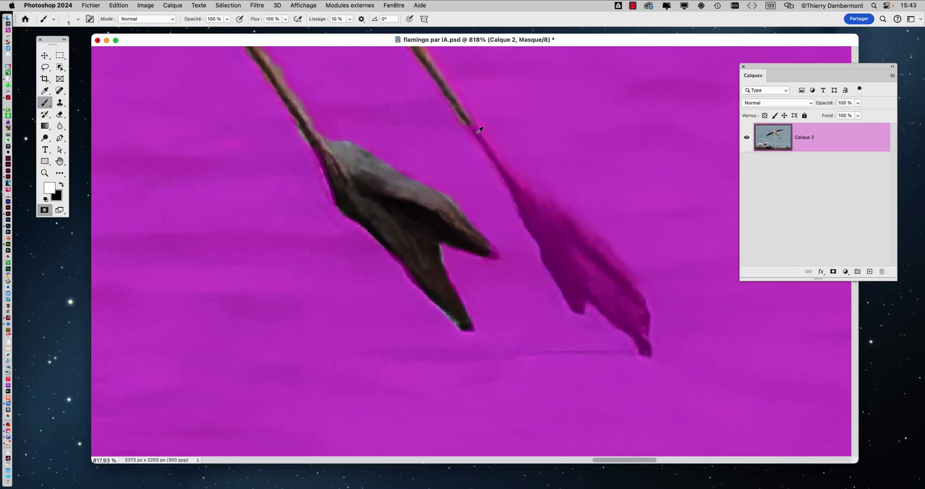
left_click_drag(481, 132, 481, 132)
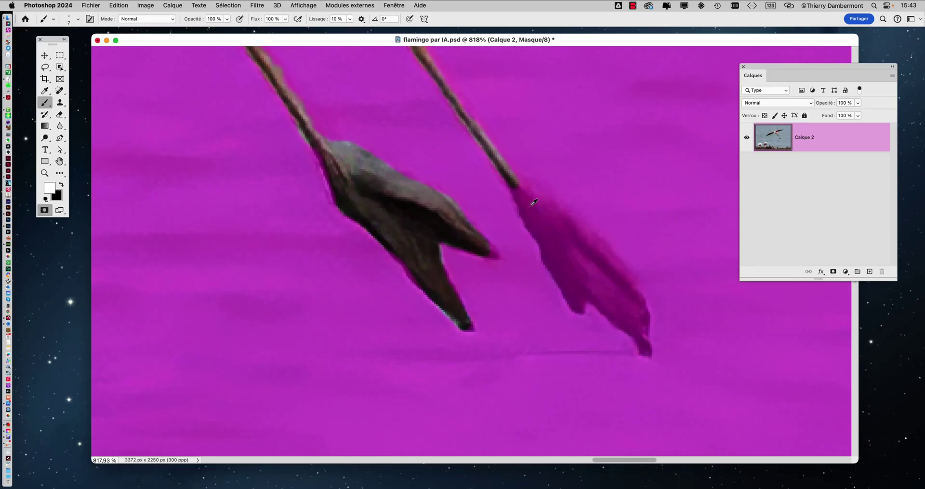
left_click(609, 256, "shift")
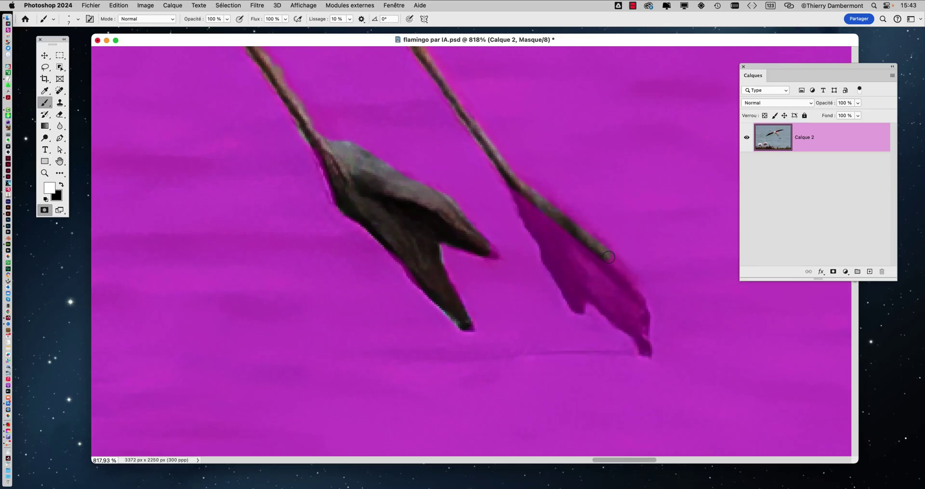
Paint the rest of the right-hand foot white in the mask, using a 10 px brush and 4 px for the toe tip
scroll(594, 233, "up", 5)
scroll(547, 233, "down", 2)
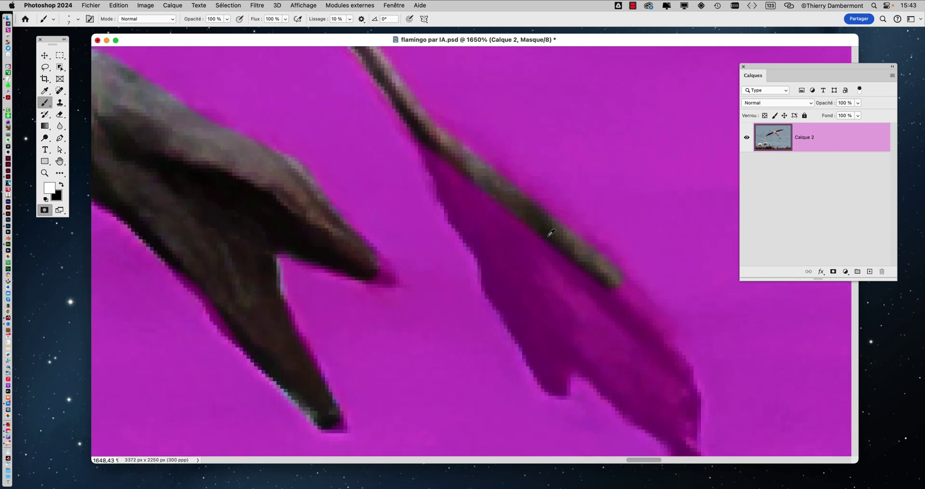
left_click_drag(536, 252, 537, 252)
mouse_move(458, 150)
left_mouse_down()
mouse_move(555, 224)
mouse_move(668, 354)
left_mouse_up()
mouse_move(563, 255)
left_mouse_down()
mouse_move(500, 173)
mouse_move(490, 139)
mouse_move(603, 270)
mouse_move(590, 295)
mouse_move(514, 224)
mouse_move(487, 244)
mouse_move(463, 223)
mouse_move(376, 65)
left_mouse_up()
left_click_drag(446, 134, 470, 207)
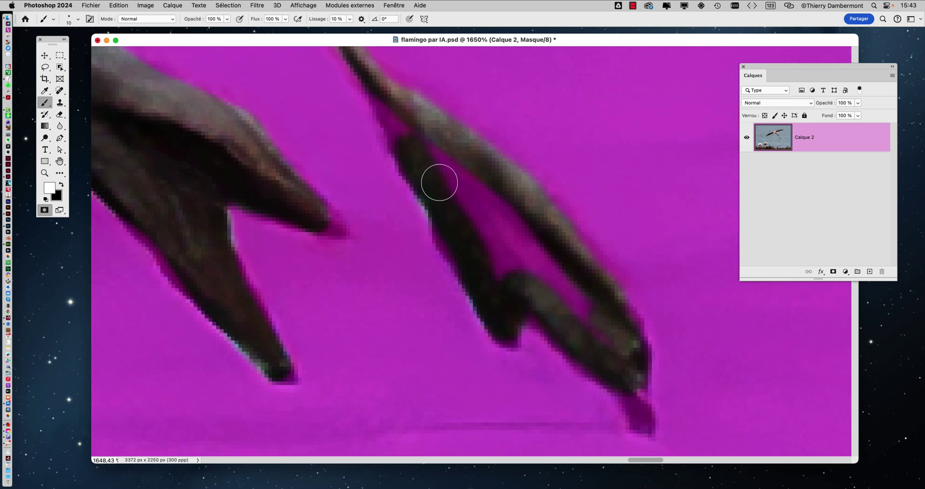
mouse_move(421, 139)
left_mouse_down()
mouse_move(468, 215)
mouse_move(525, 241)
mouse_move(534, 252)
mouse_move(511, 244)
mouse_move(520, 269)
mouse_move(626, 364)
mouse_move(588, 335)
left_mouse_up()
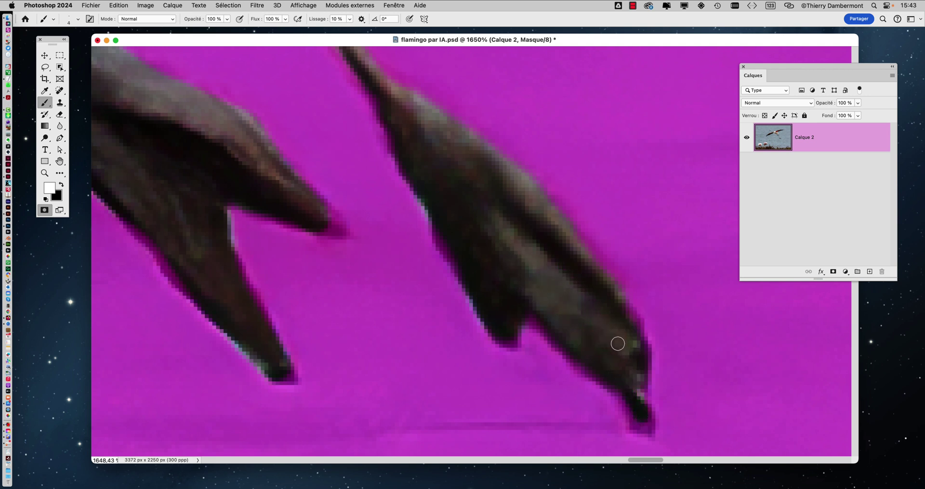
Leave Quick Mask mode to turn the retouched mask back into a selection of the whole flamingo
scroll(548, 303, "down", 2)
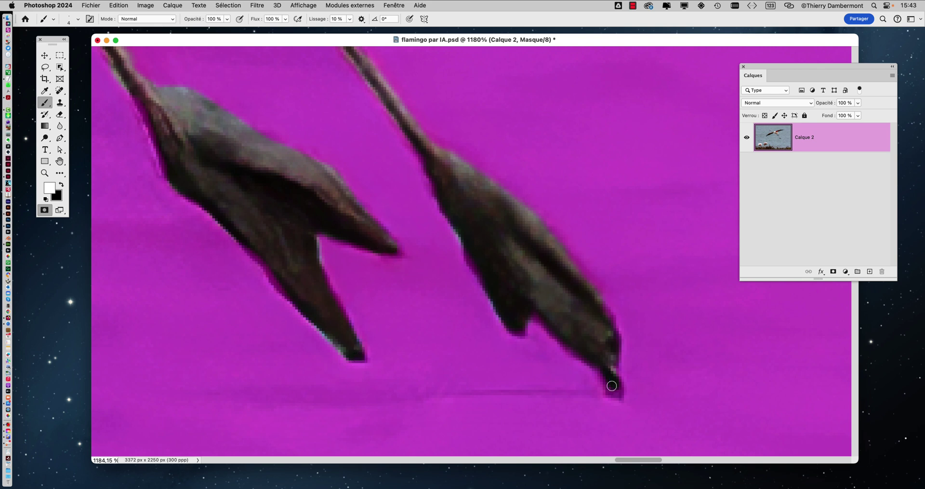
scroll(513, 310, "down", 3)
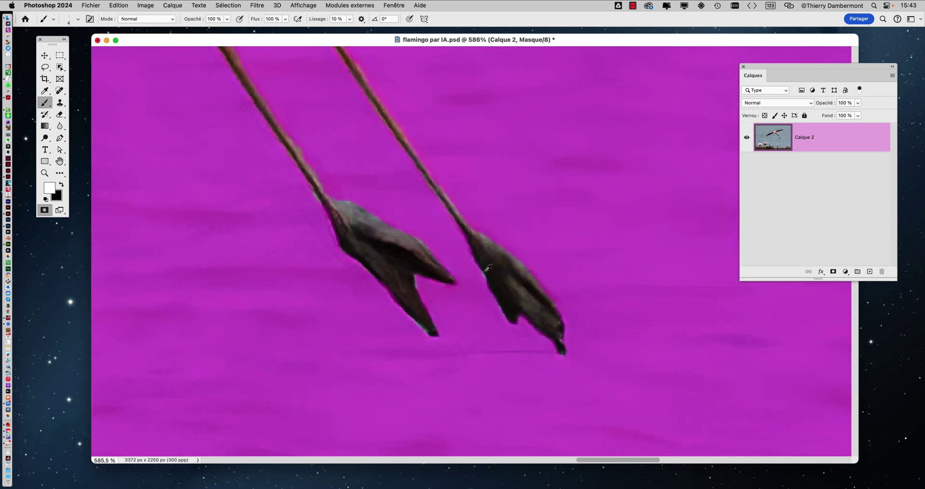
scroll(487, 268, "down", 8)
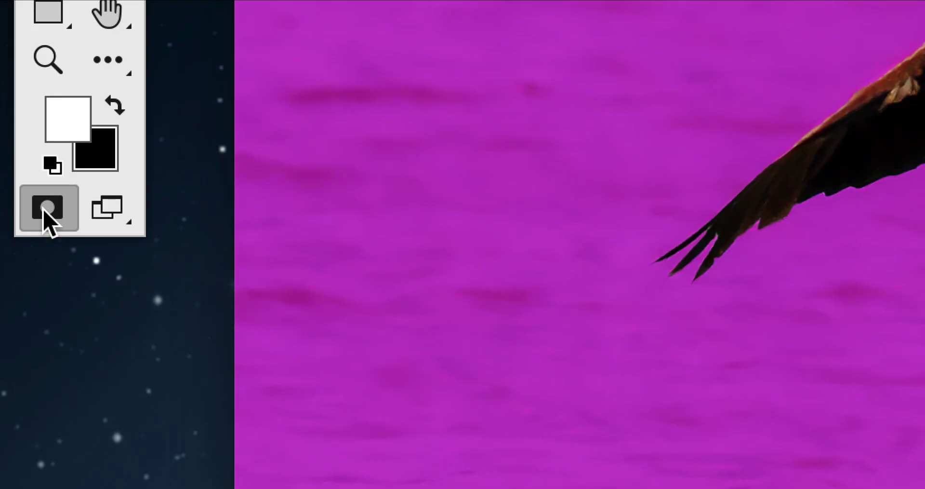
left_click(43, 208)
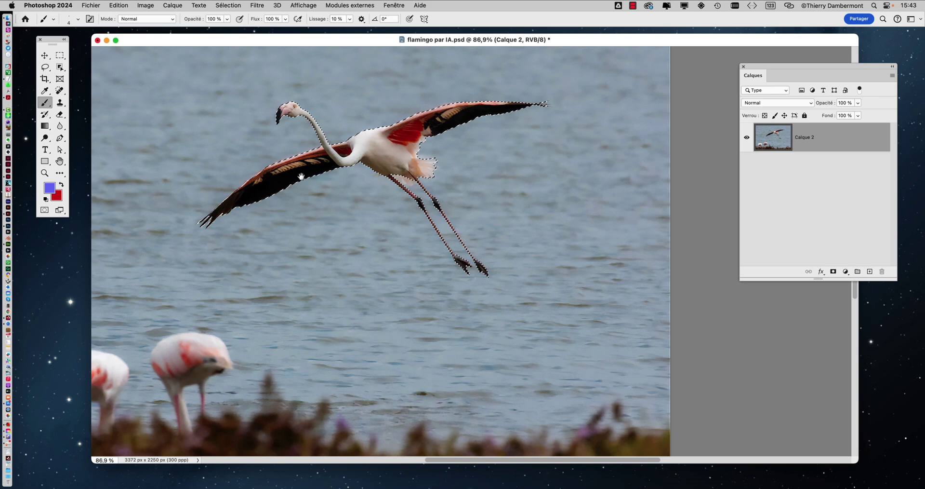
Display the Channels panel beside the flamingo and switch Quick Mask mode on
left_click_drag(300, 176, 194, 170)
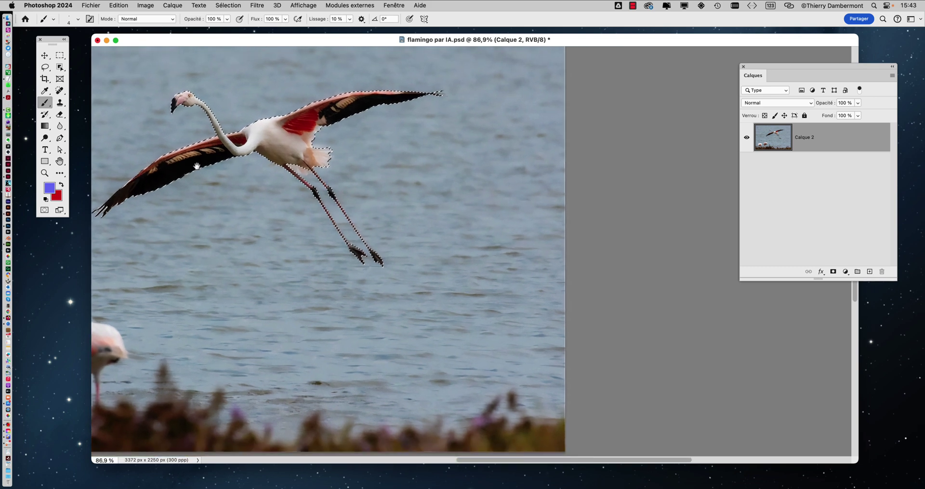
left_click(394, 5)
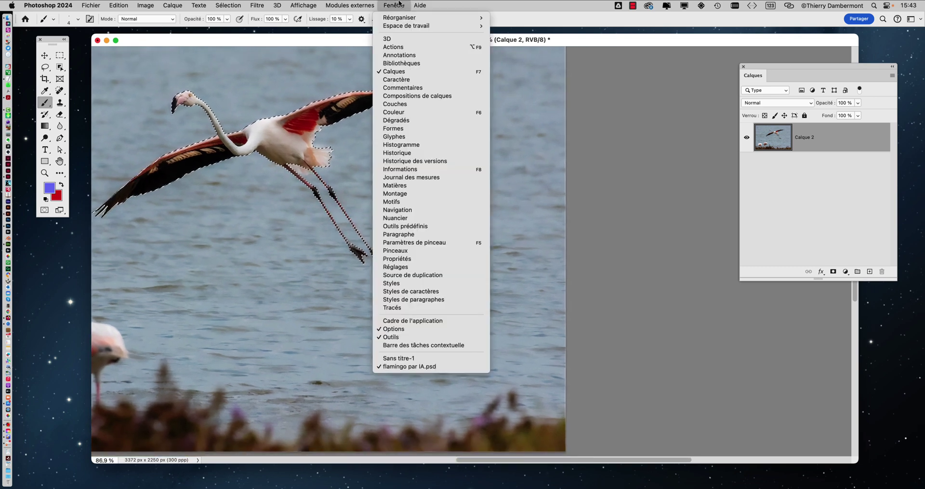
left_click(408, 104)
left_click_drag(638, 68, 538, 87)
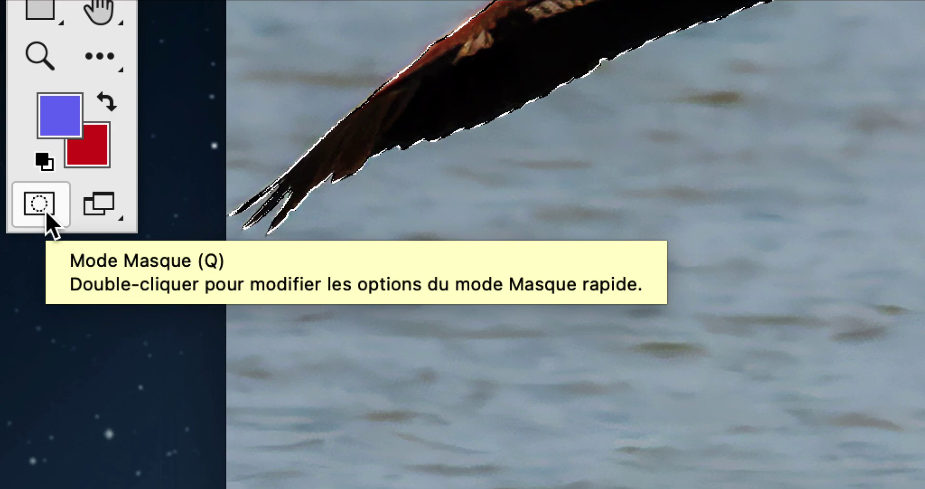
left_click(45, 211)
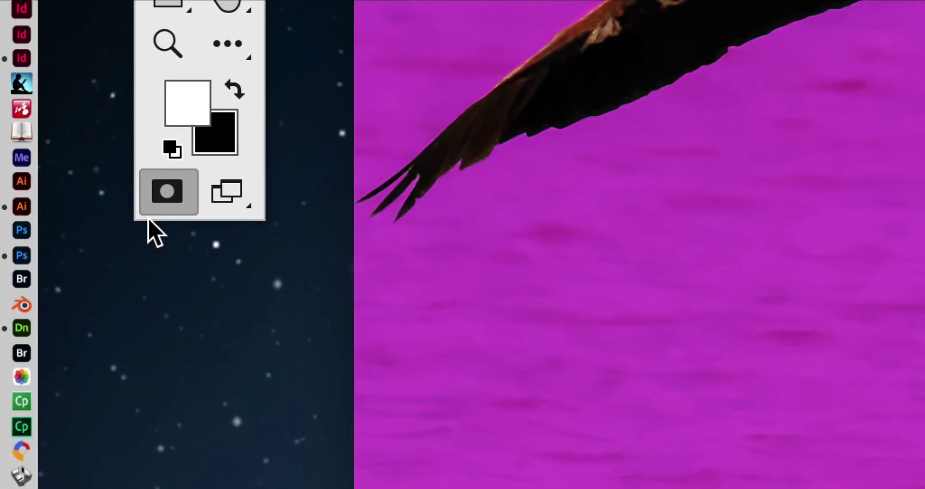
Leave Quick Mask mode to get the flamingo selection back, and move the Channels panel clear of the bird
left_click(161, 207)
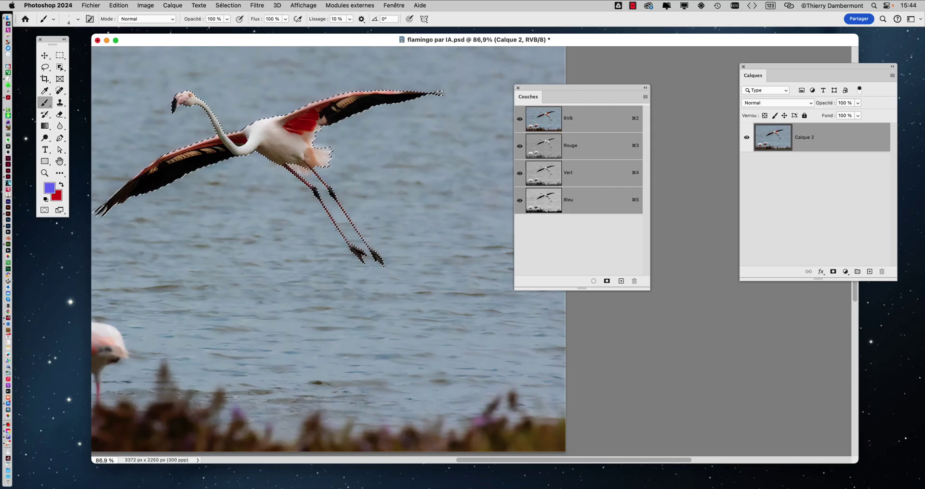
left_click_drag(329, 167, 380, 191)
left_click_drag(528, 87, 570, 80)
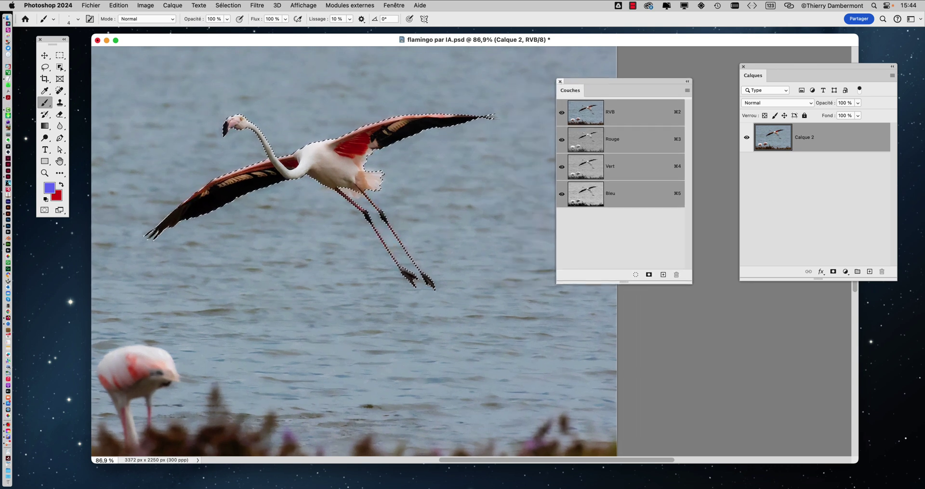
left_click(225, 5)
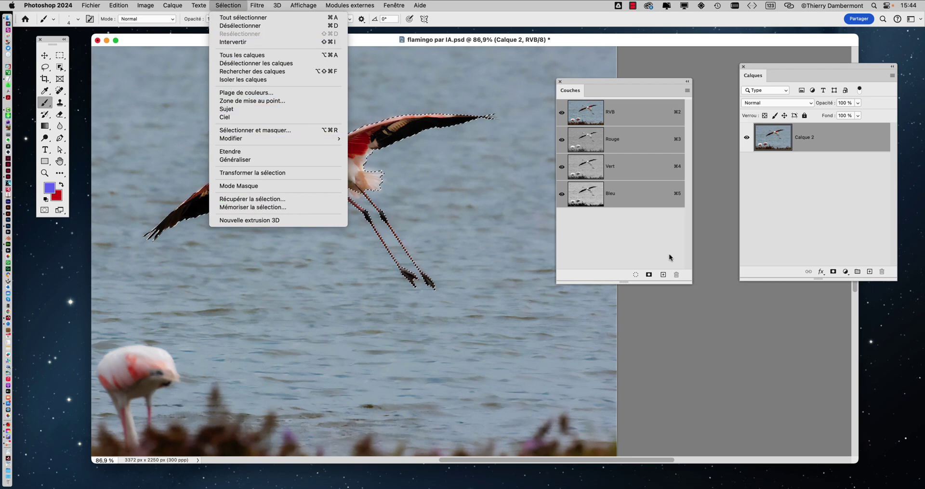
left_click(817, 220)
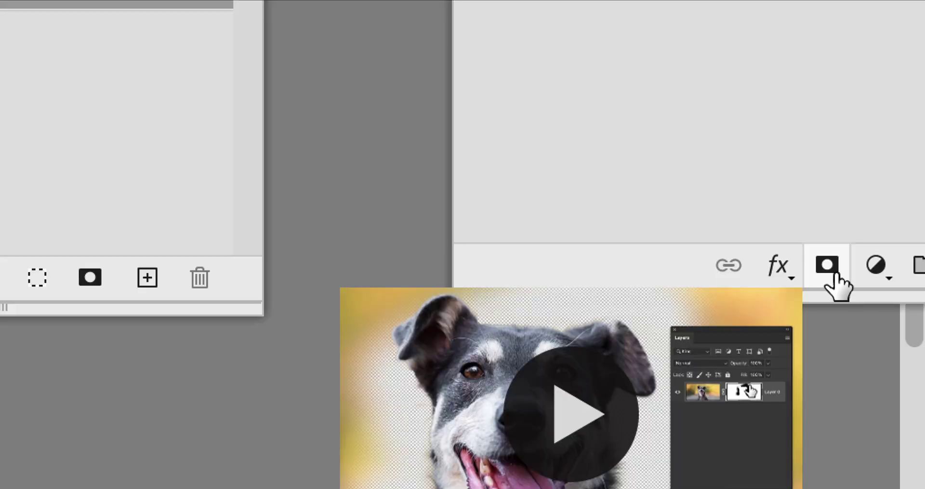
left_click(834, 273)
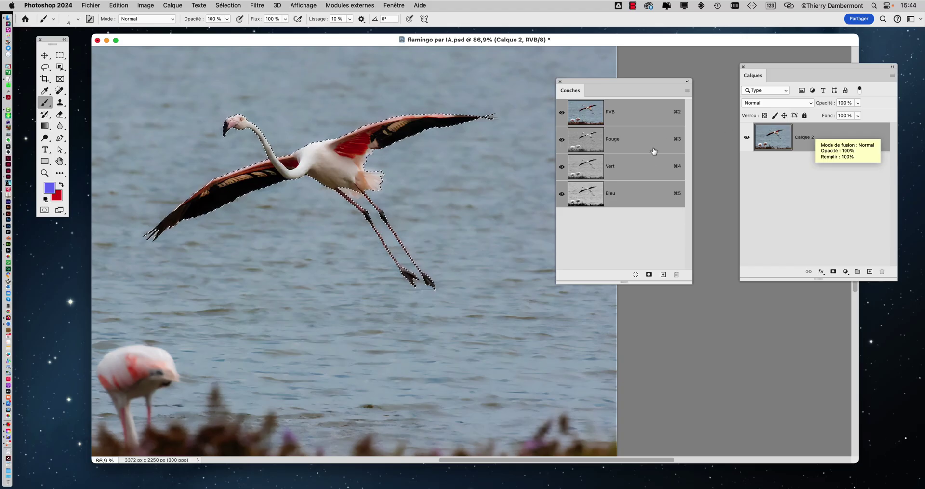
key("super+Tab")
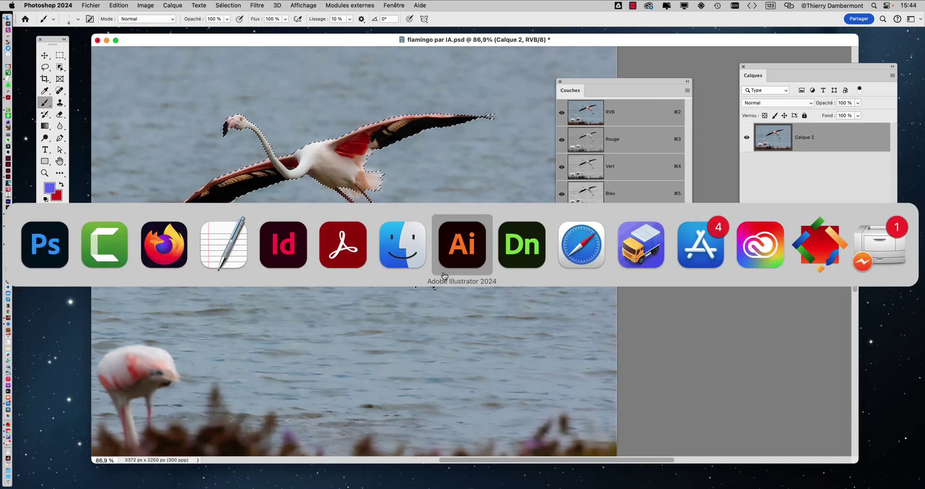
left_click(297, 255)
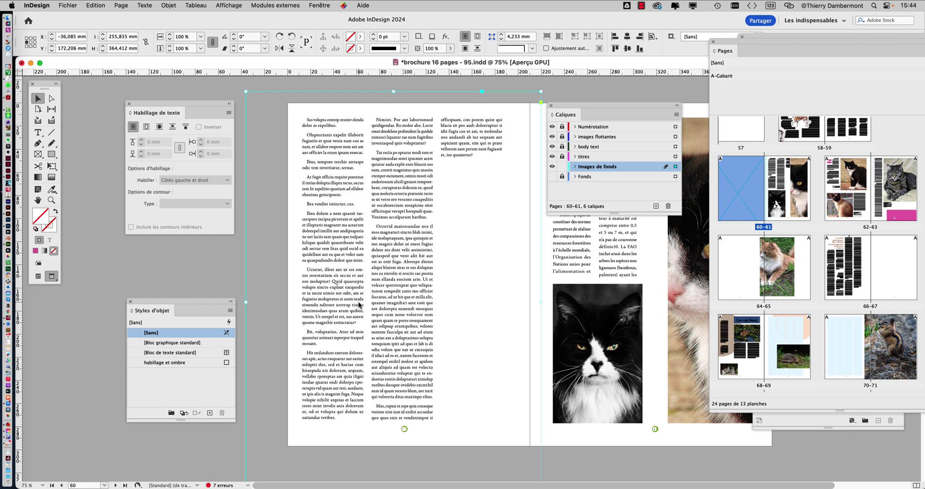
key("super+Tab")
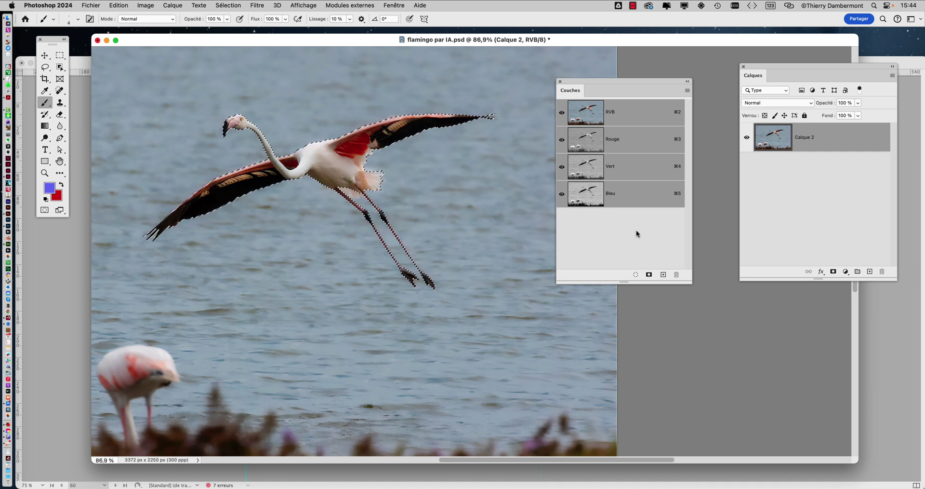
Save the flamingo selection as a new, unnamed channel in flamingo par IA.psd
left_click(228, 5)
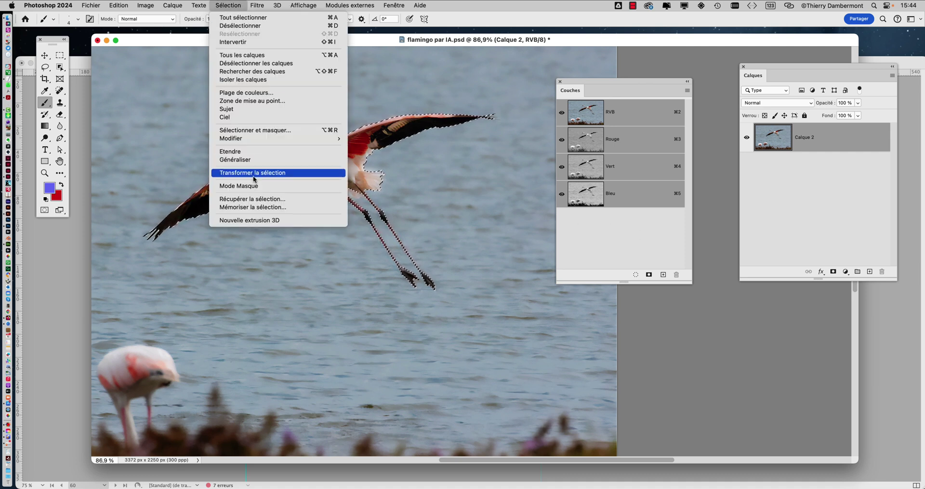
left_click(260, 207)
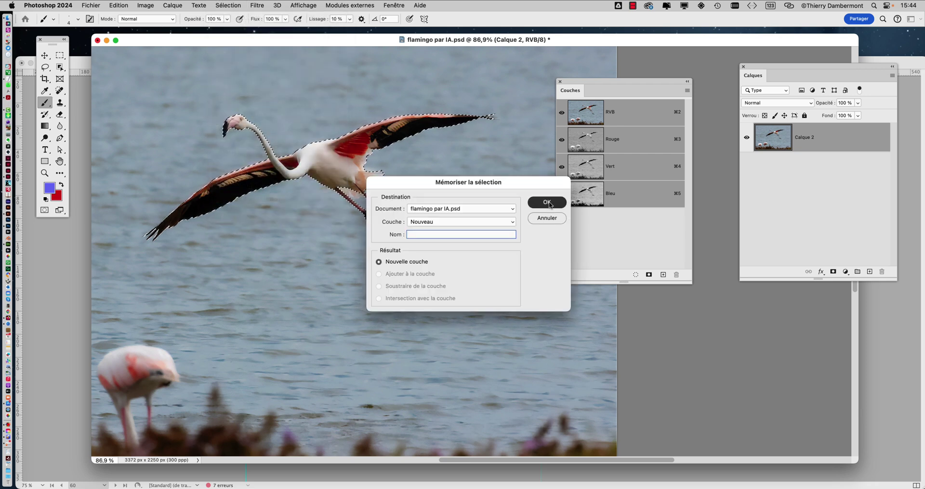
left_click(543, 201)
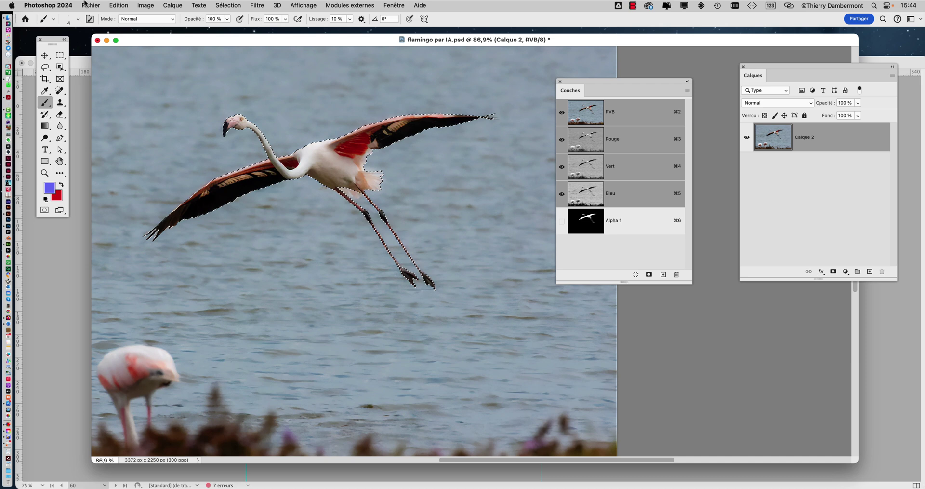
Save flamingo par IA.psd with its alpha channel and deselect the flamingo
left_click(91, 6)
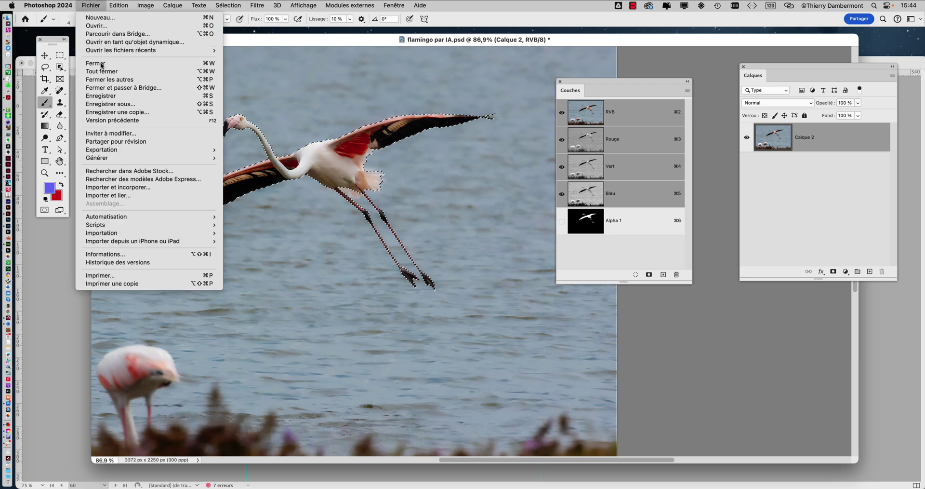
left_click(106, 96)
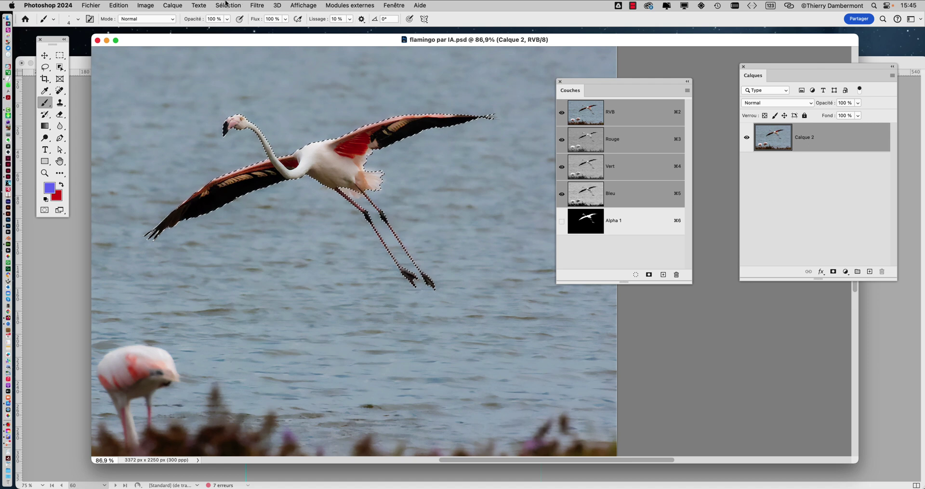
left_click(228, 5)
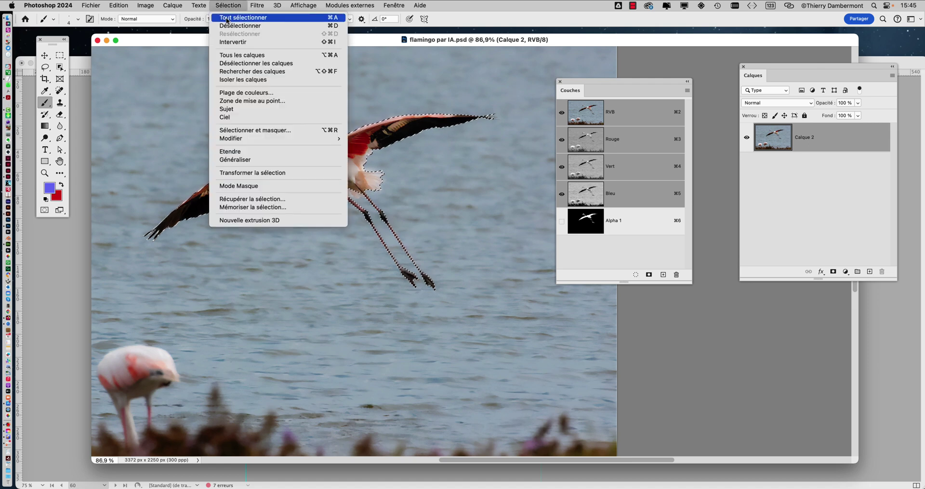
left_click(230, 26)
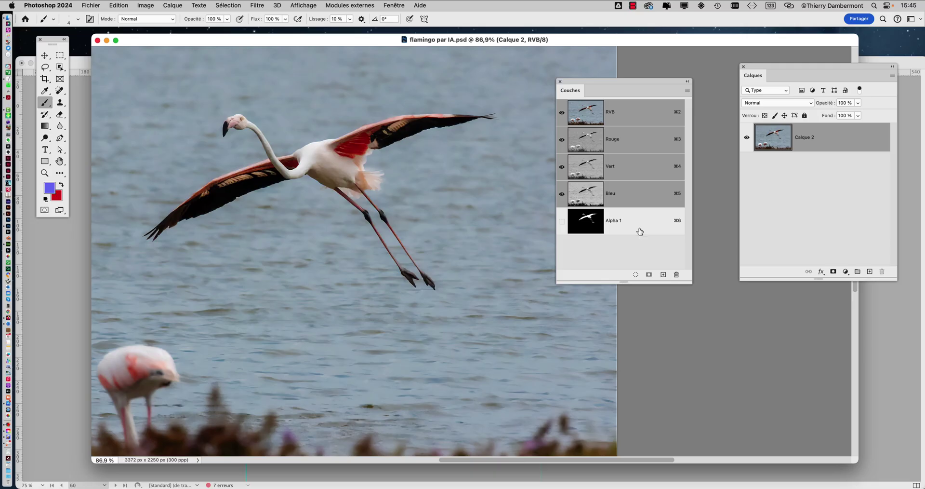
left_click(92, 5)
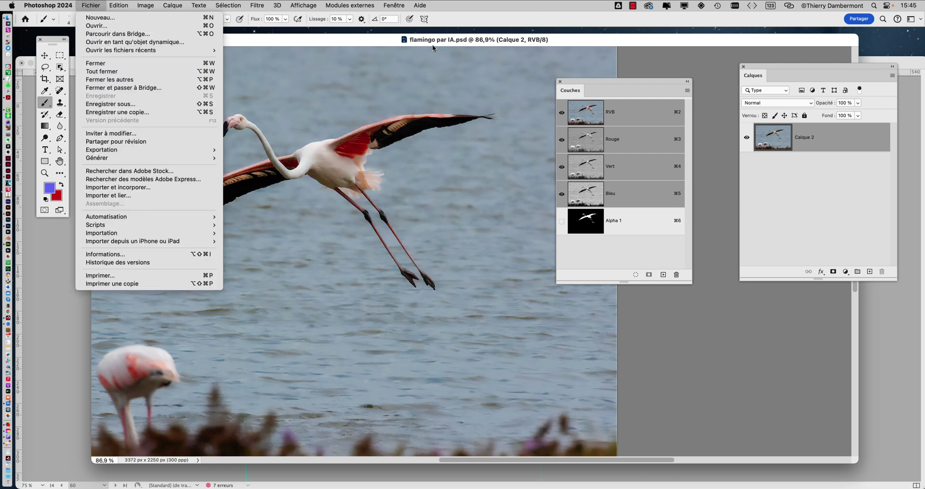
left_click(416, 44)
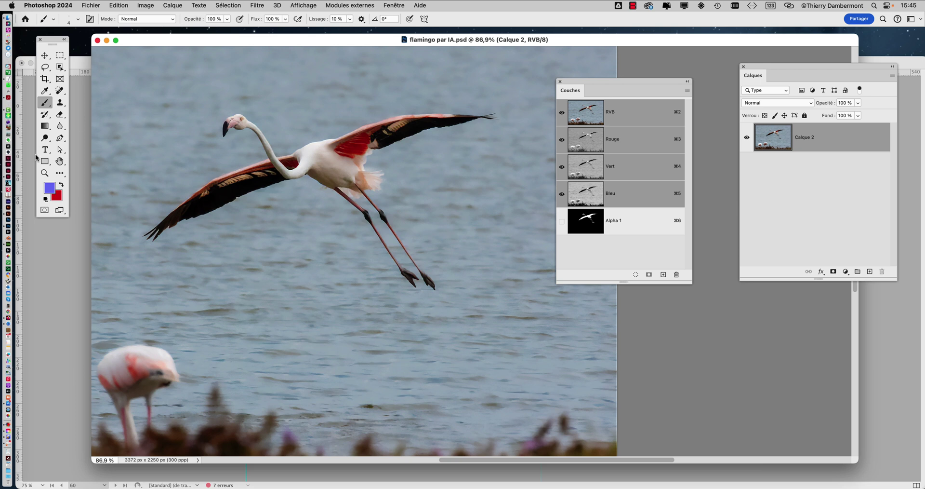
Switch to InDesign and import flamingo par IA.psd into the empty picture frame on page 60, replacing the selected item
left_click(75, 242)
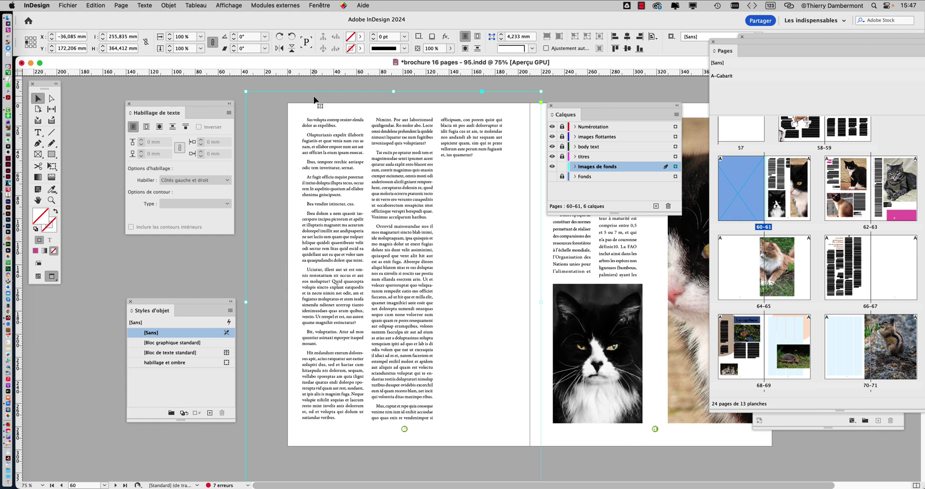
left_click(371, 85)
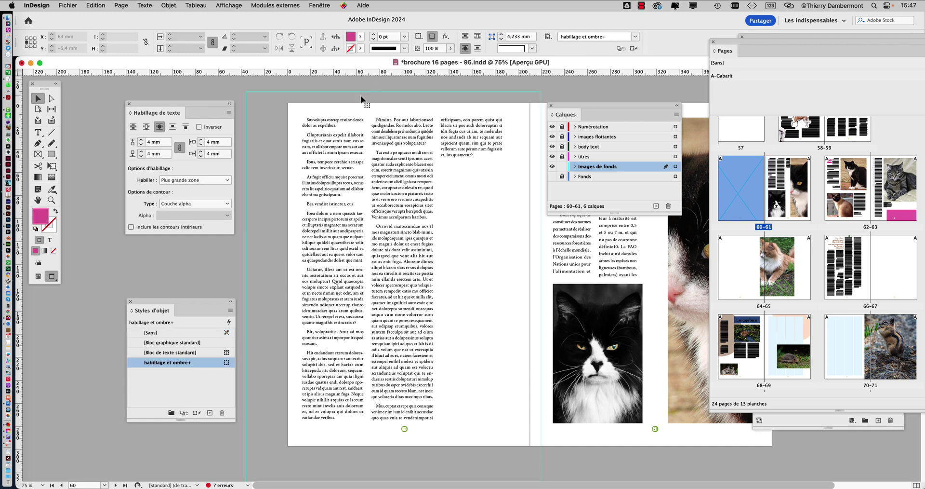
left_click(361, 96)
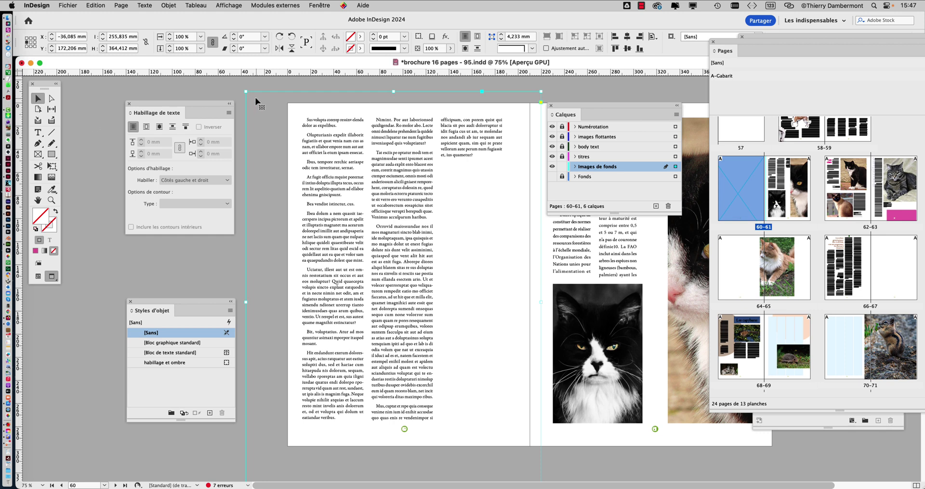
left_click(70, 4)
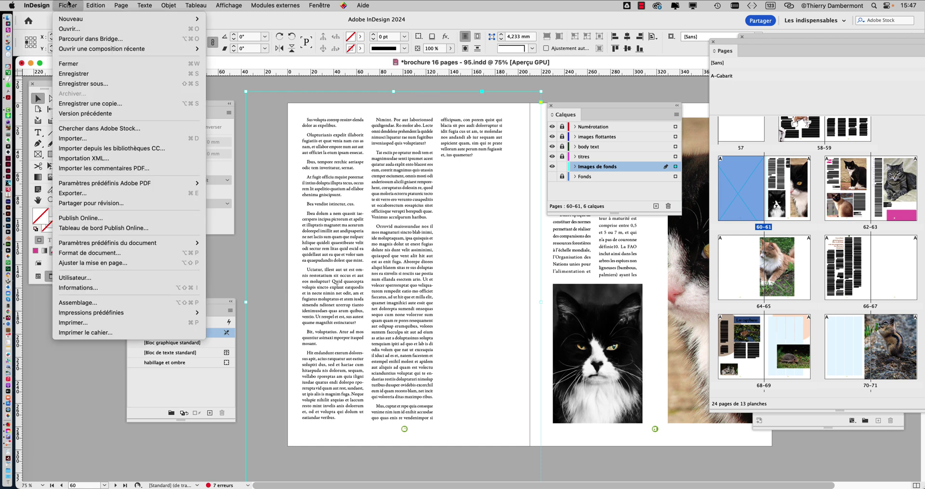
left_click(85, 138)
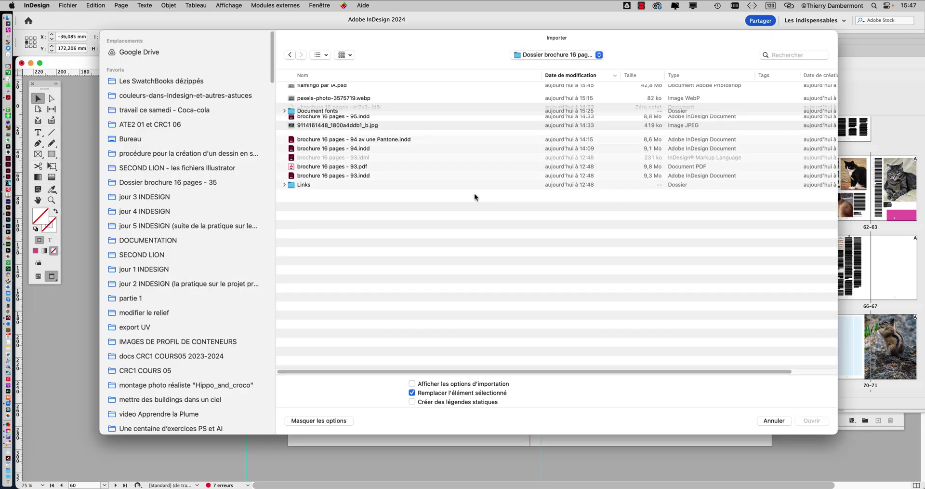
left_click(323, 92)
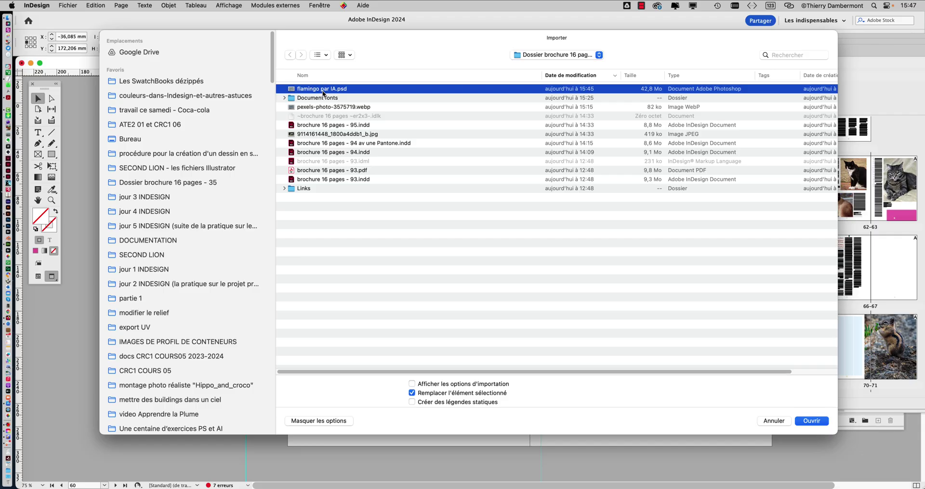
left_click(813, 421)
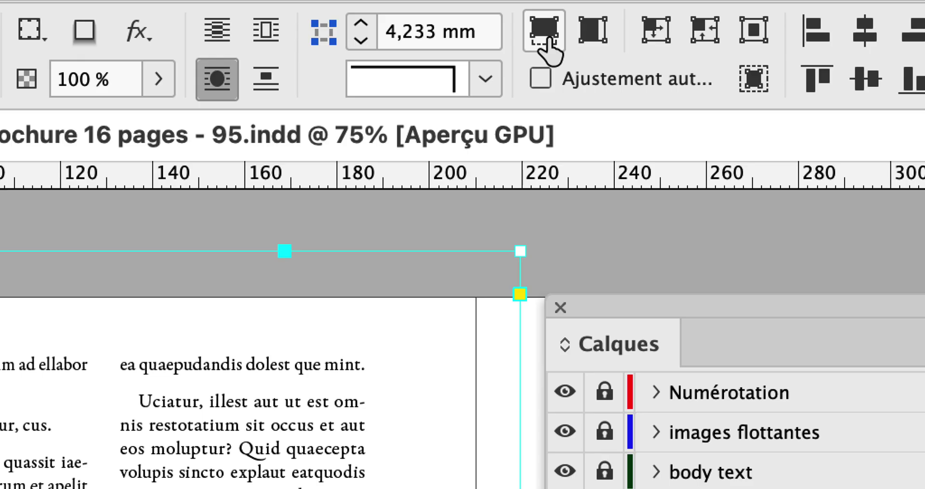
Fit the flamingo picture to its frame on page 60 by filling the frame proportionally
left_click(546, 39)
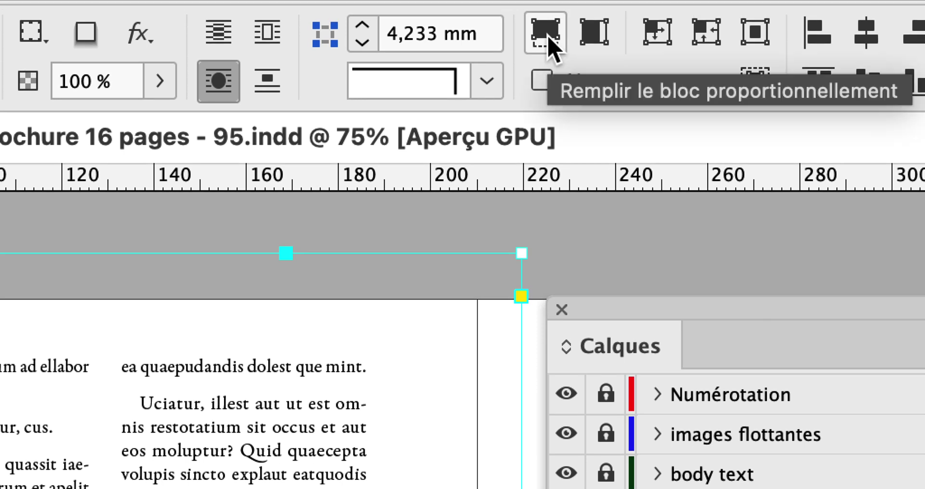
left_click(548, 38)
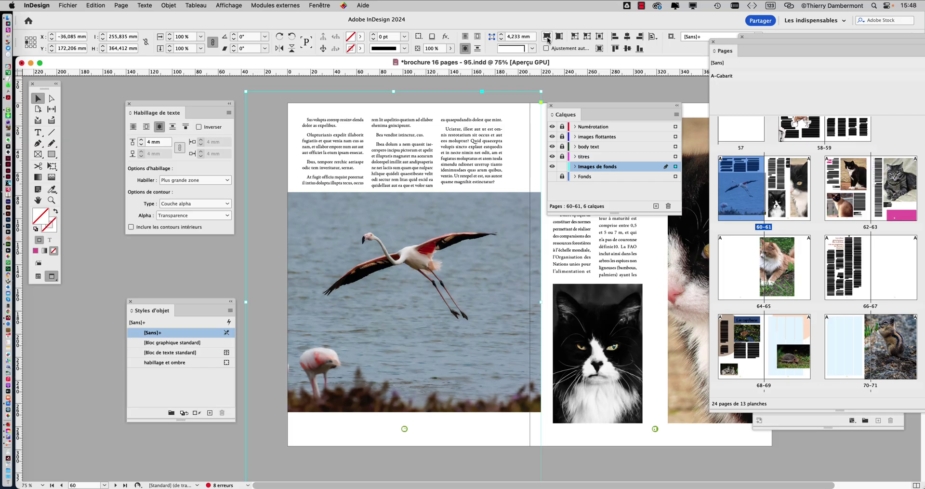
left_click(547, 39)
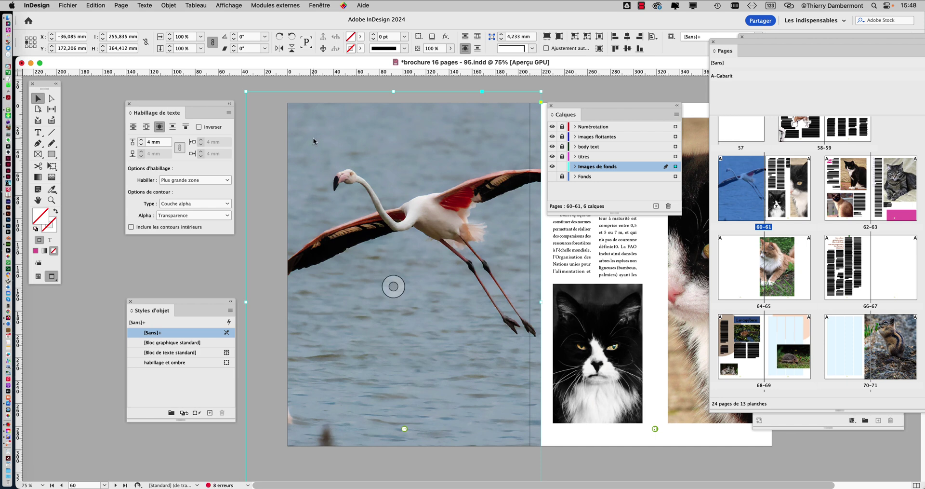
Wrap the page 60 text around the flamingo's object shape, using the alpha channel contour type with Alpha 1, and deselect the picture
left_click(320, 6)
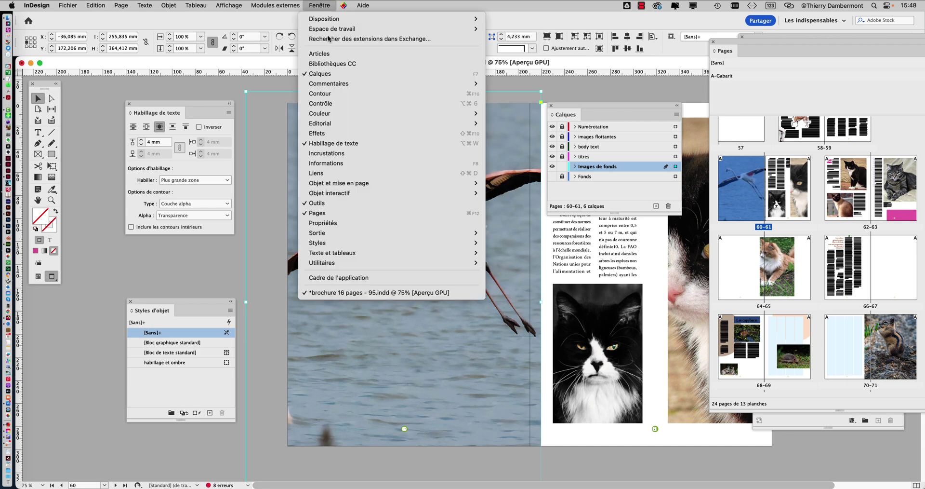
left_click(214, 100)
left_click_drag(191, 102, 250, 92)
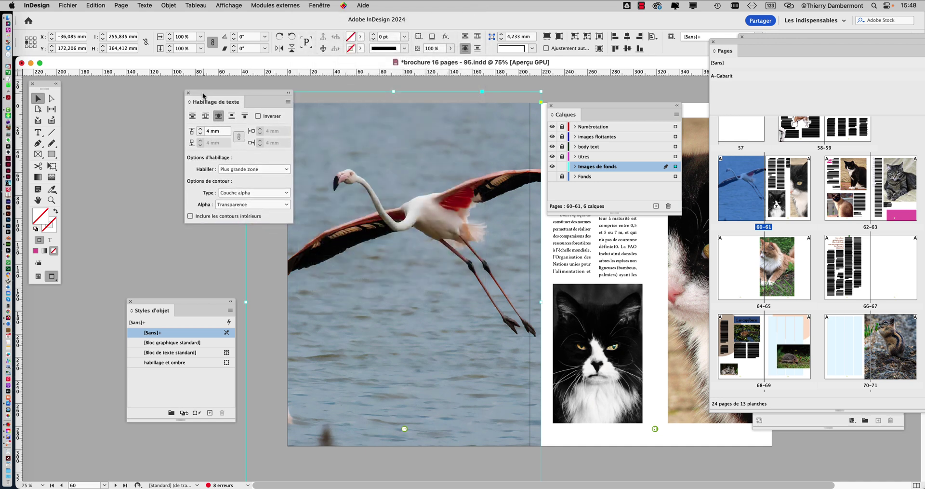
left_click_drag(204, 97, 184, 93)
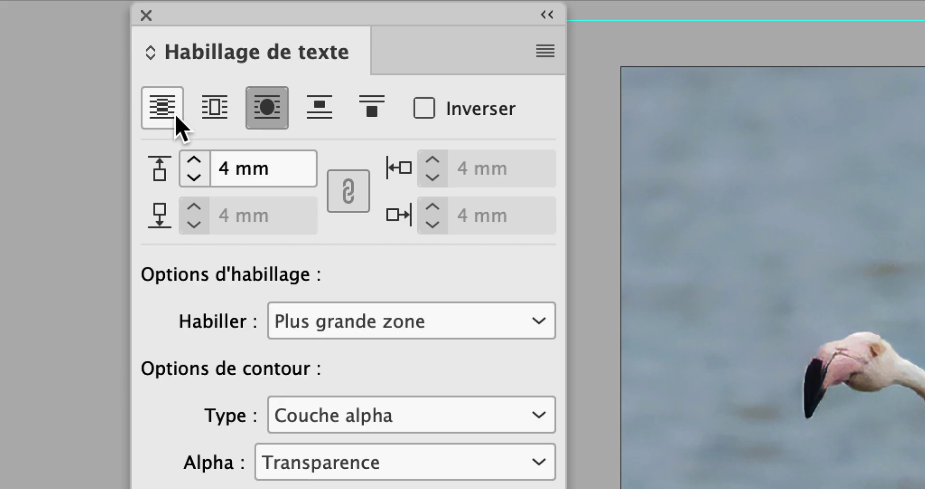
left_click(175, 118)
left_click(212, 118)
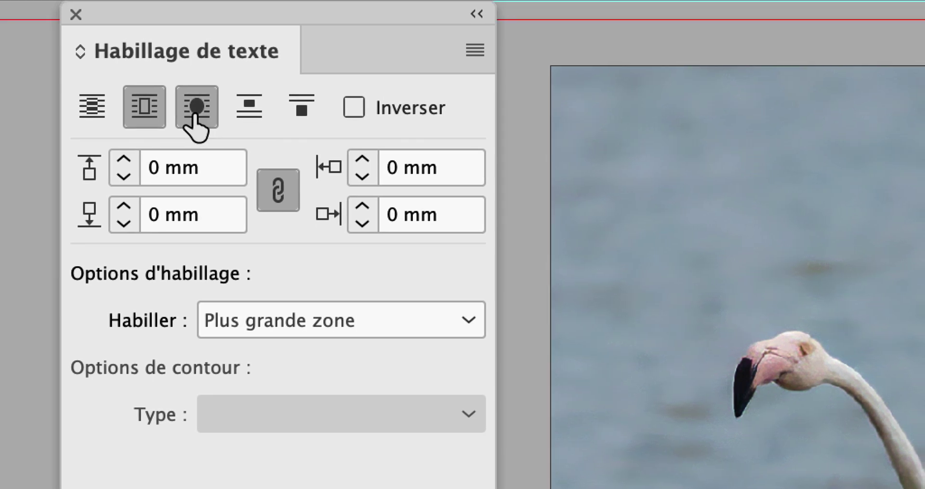
left_click(198, 115)
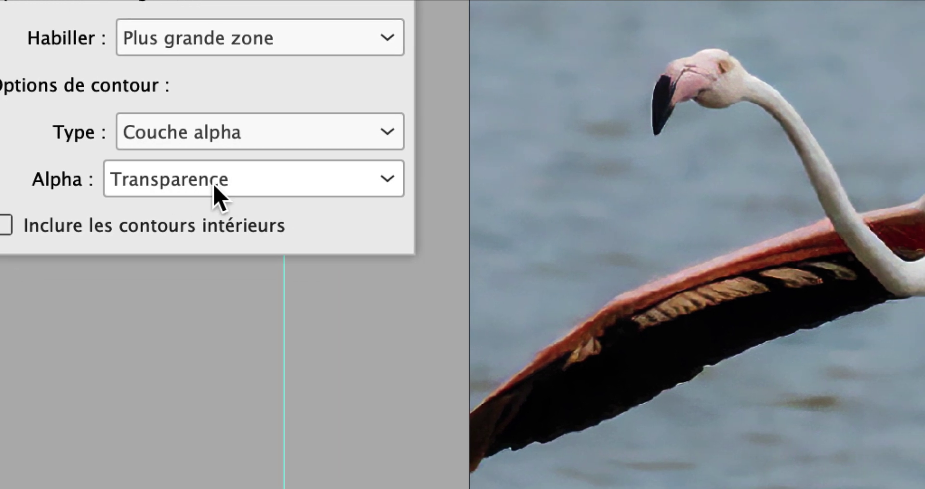
left_click(218, 188)
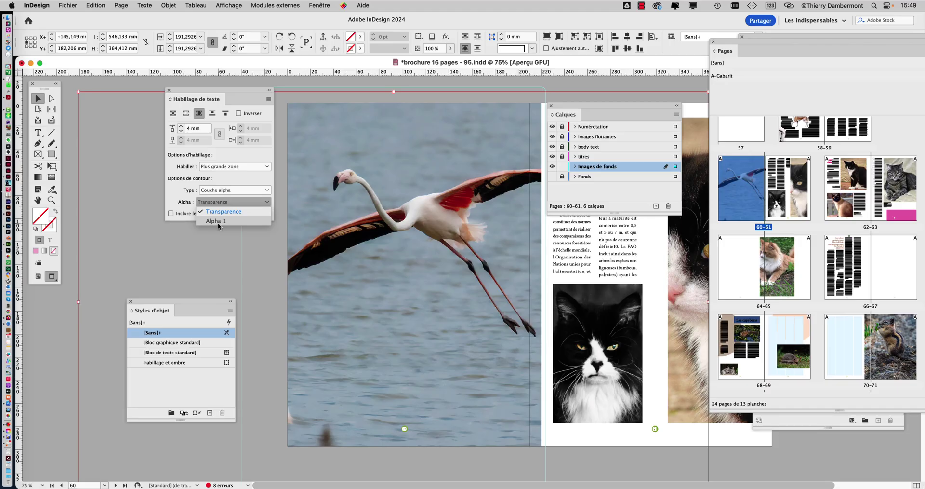
left_click(211, 203)
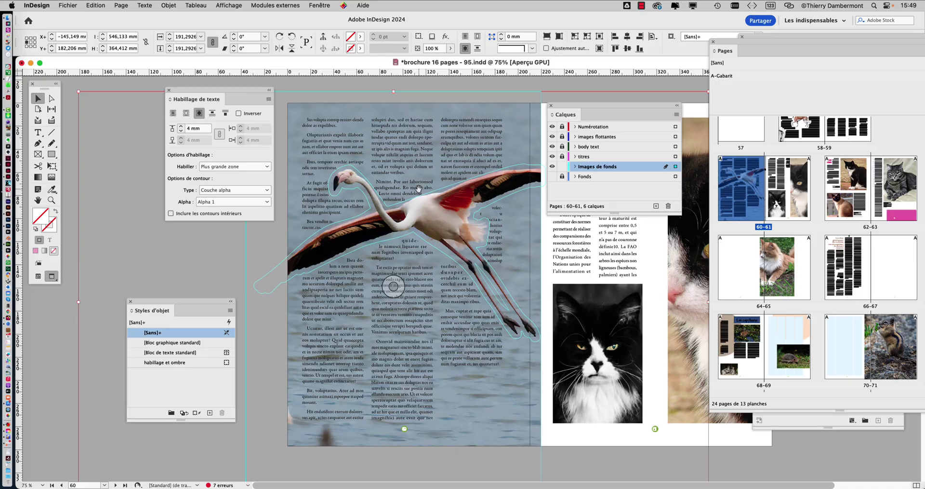
left_click_drag(246, 89, 180, 88)
left_click(246, 92)
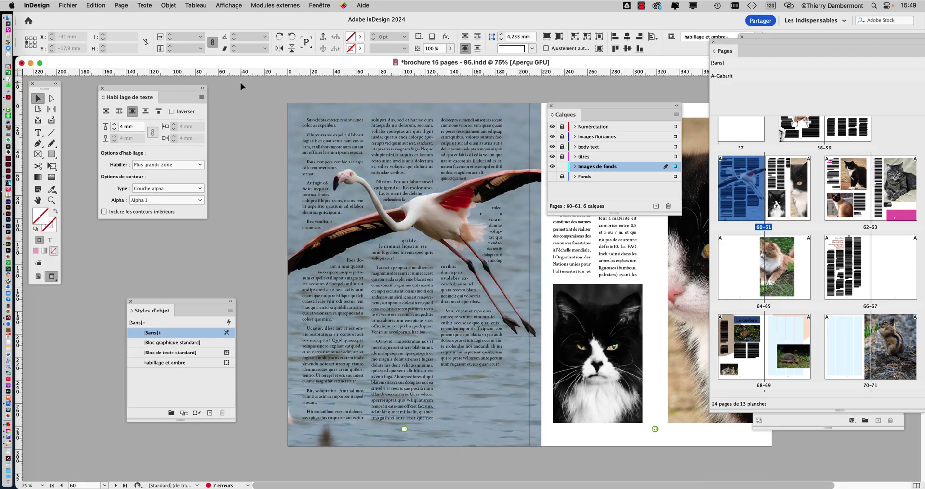
Save the brochure under the new name brochure 16 pages - 96.indd in the same folder
left_click_drag(553, 104, 594, 106)
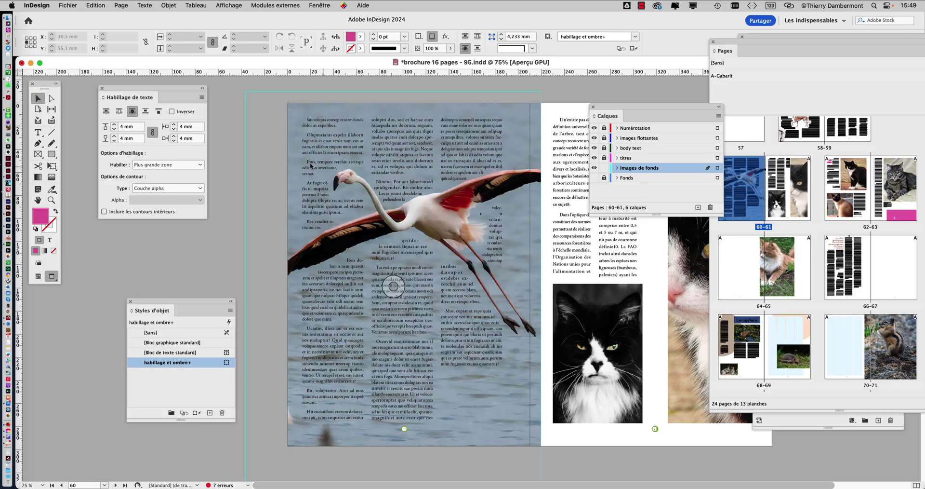
left_click(79, 4)
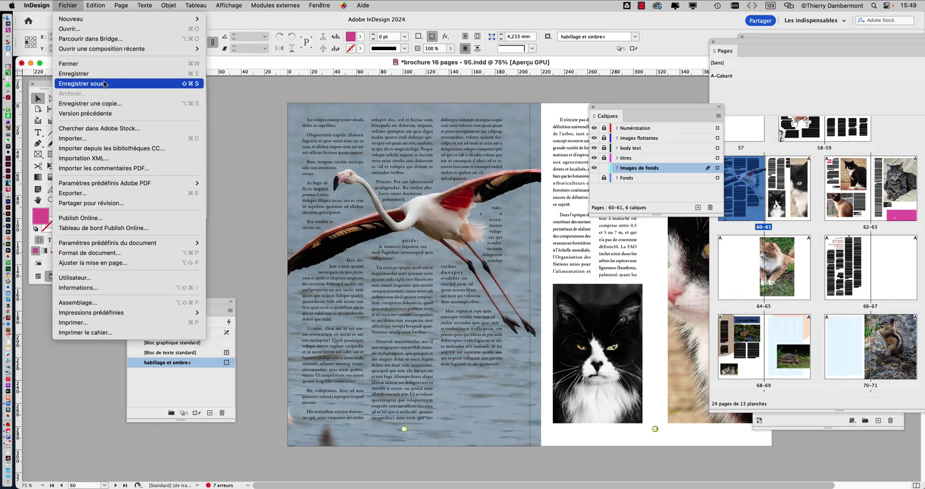
left_click(105, 84)
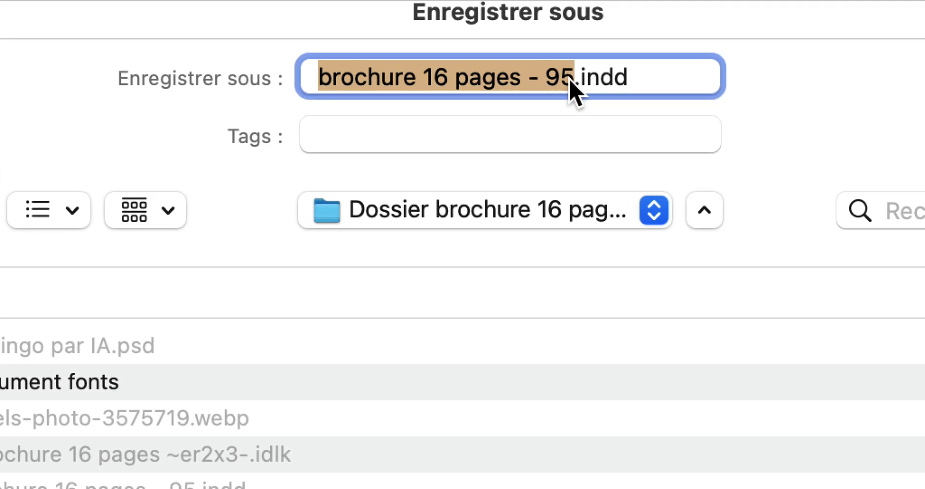
left_click(570, 78)
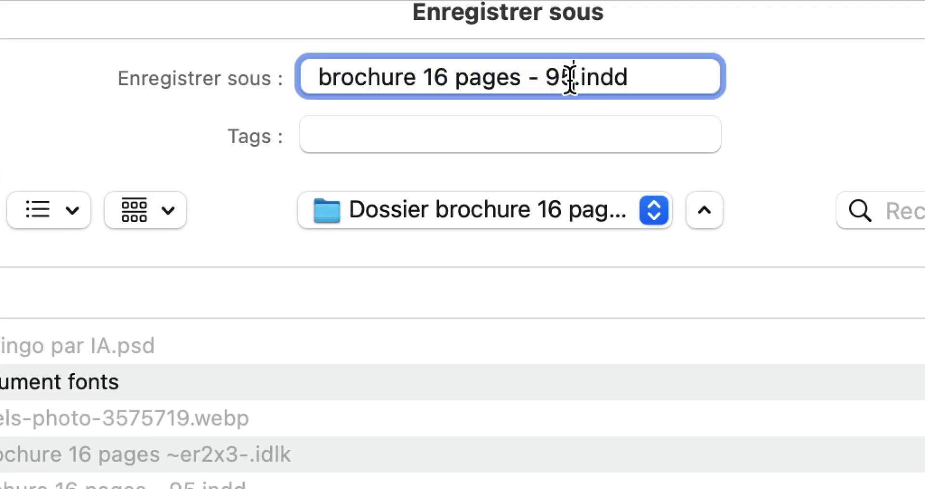
key("BackSpace")
type("6")
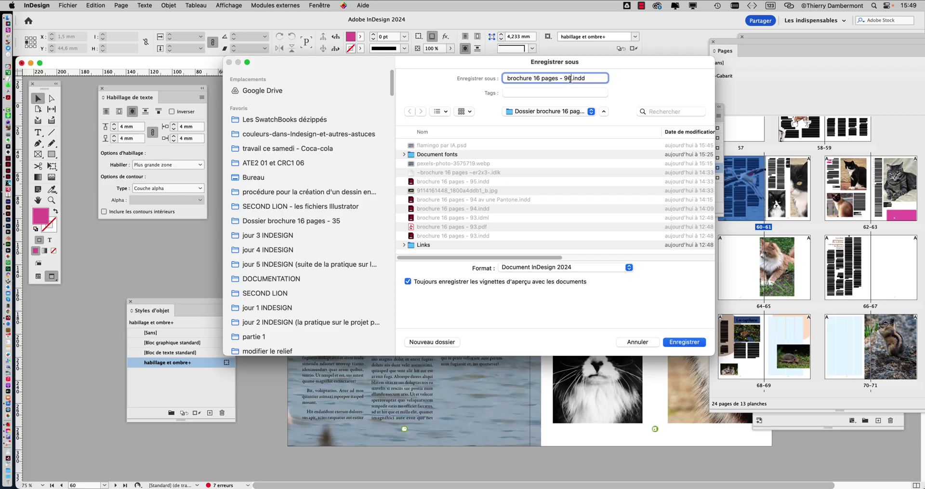
left_click(682, 342)
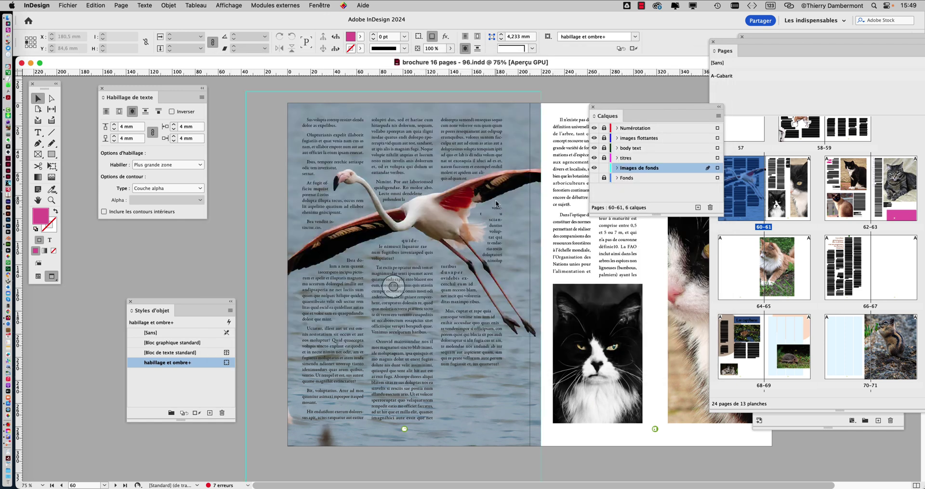
Select the flamingo image inside its page 60 frame and shrink it to about 162% with the Free Transform tool
left_click(417, 230)
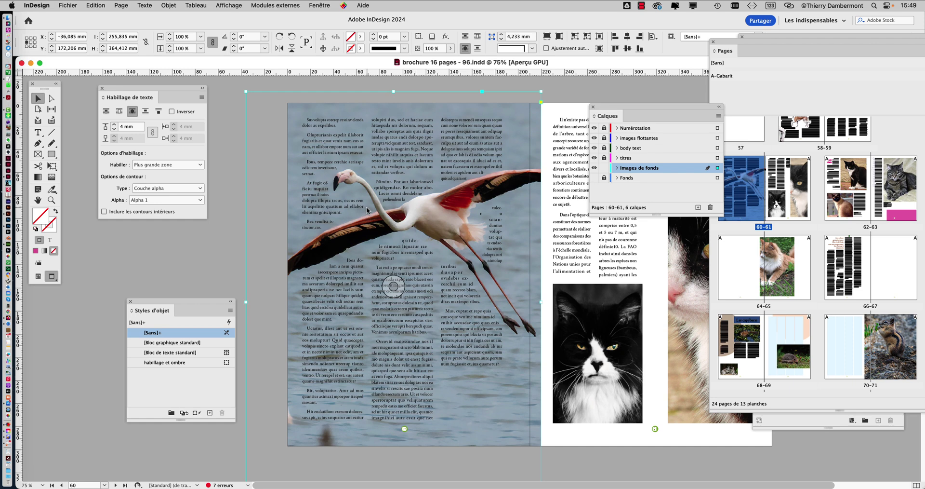
key("super+minus")
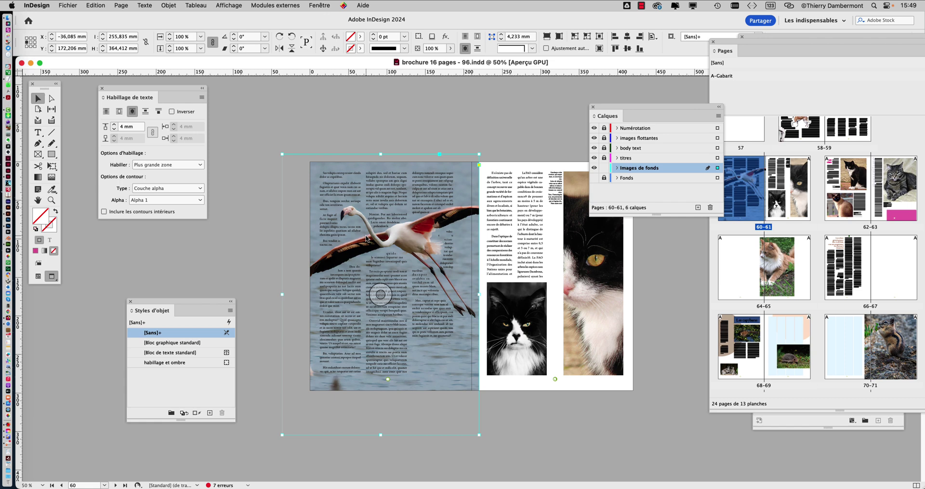
key("super+minus")
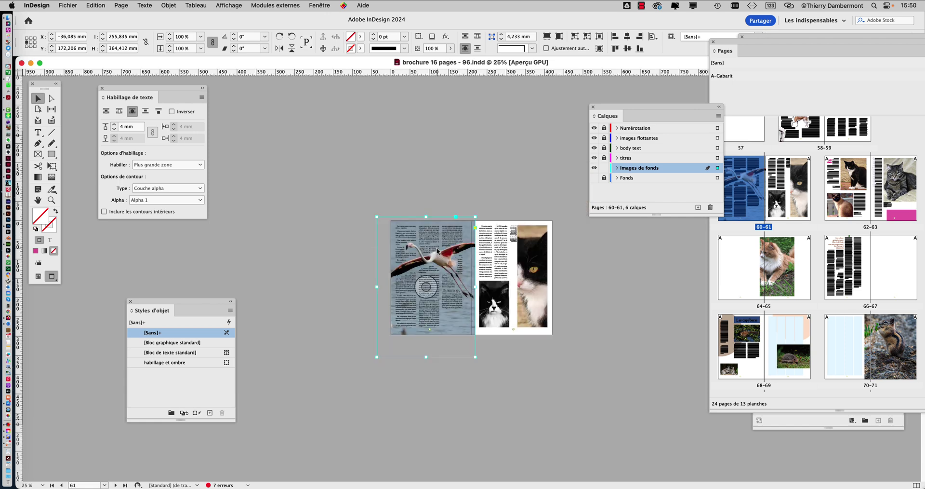
double_click(436, 251)
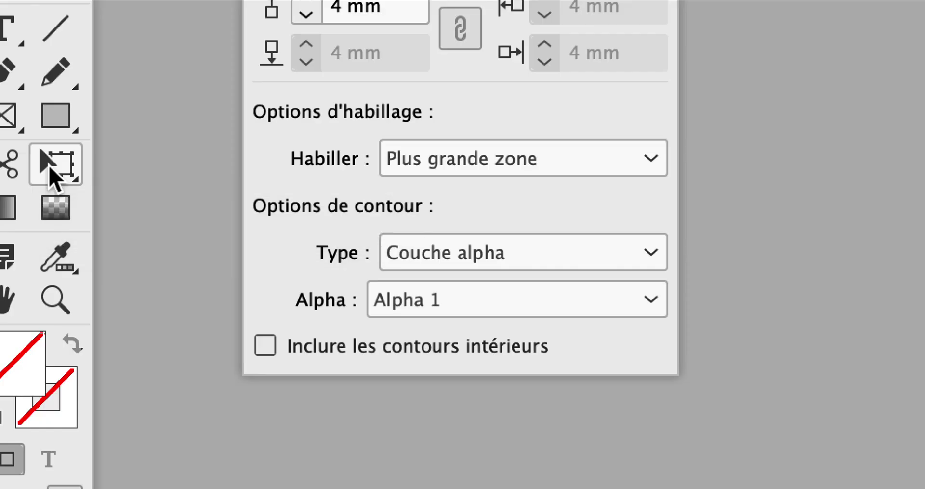
left_click(51, 167)
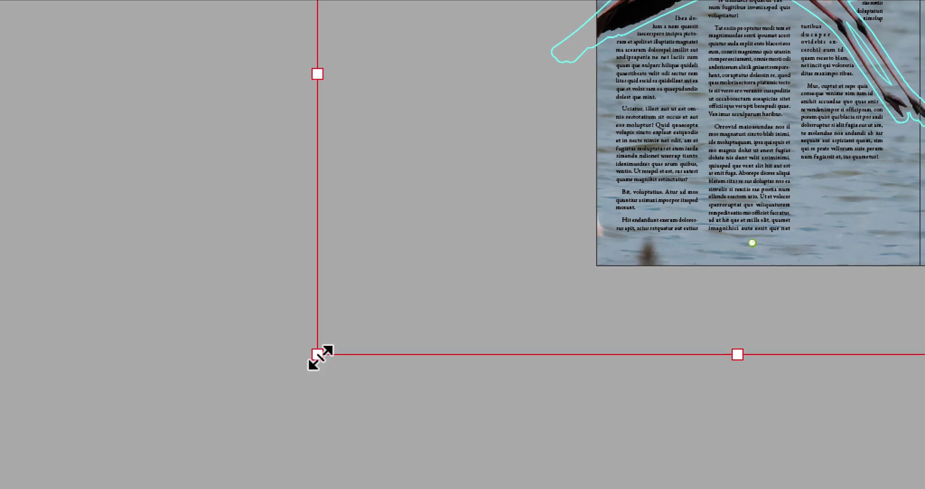
left_click_drag(320, 357, 523, 340)
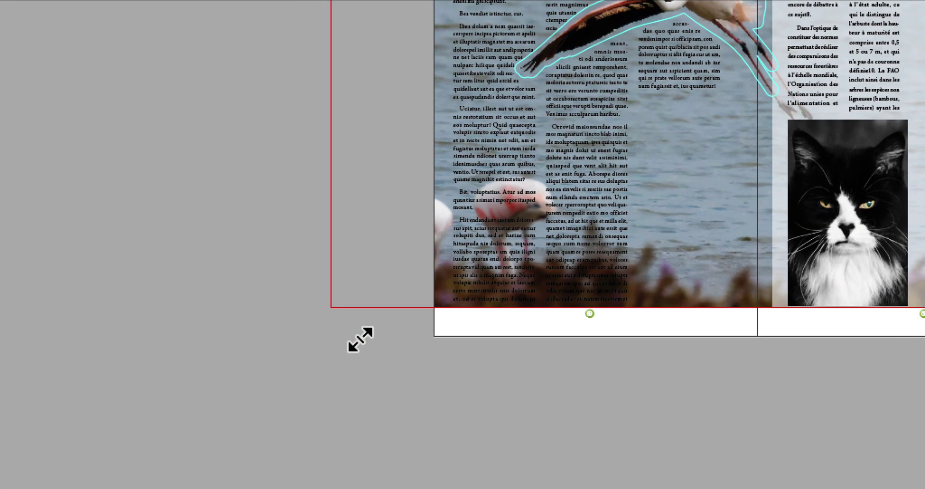
mouse_move(360, 340)
left_mouse_down()
mouse_move(354, 284)
mouse_move(348, 345)
left_mouse_up()
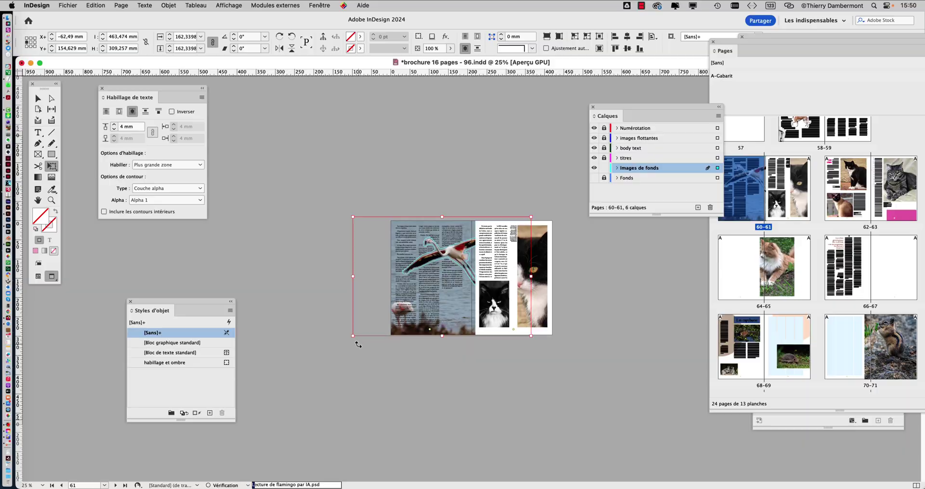
Move the Layers panel clear of the spread, then reduce the flamingo image to about 141% and reposition it within its frame
key("super+equal")
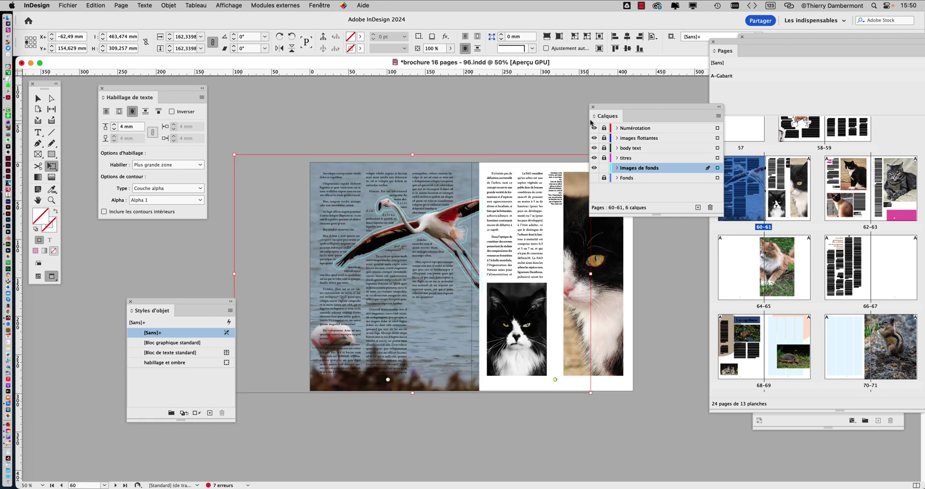
left_click_drag(606, 107, 678, 100)
left_click_drag(591, 155, 543, 186)
left_click_drag(413, 258, 418, 231)
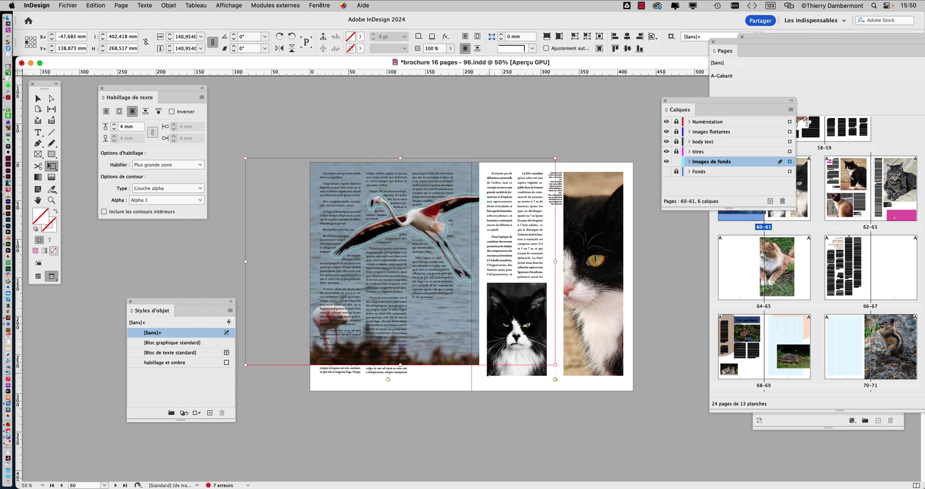
Enlarge the flamingo image to about 188%, shift it slightly left within its frame, and deselect it
left_click_drag(556, 366, 657, 433)
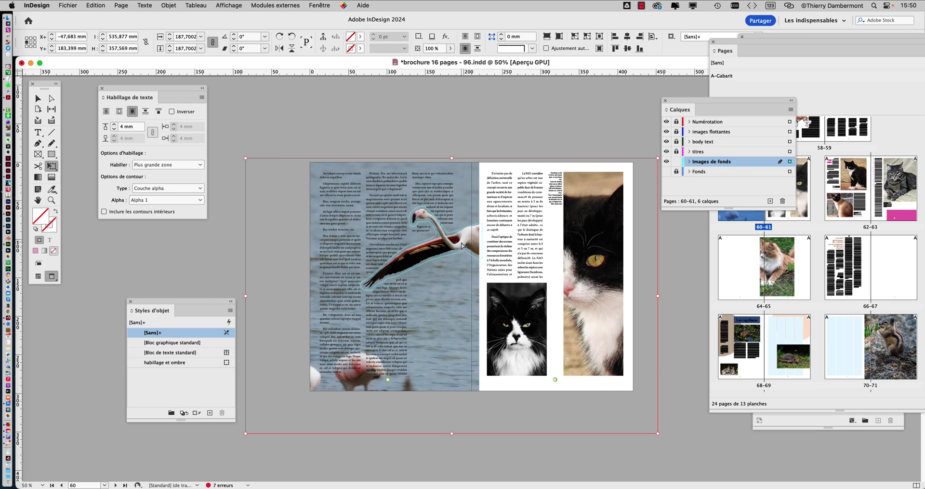
mouse_move(462, 245)
left_mouse_down()
mouse_move(446, 247)
mouse_move(456, 256)
mouse_move(453, 247)
left_mouse_up()
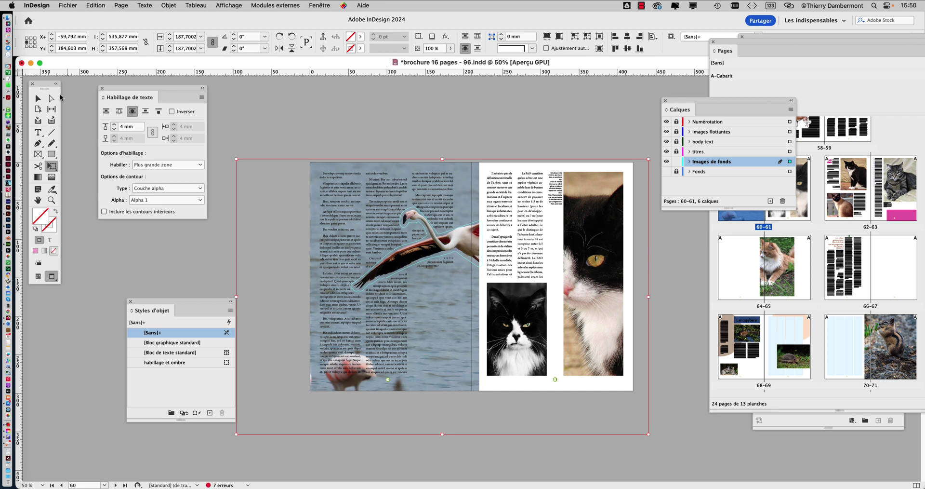
left_click(38, 98)
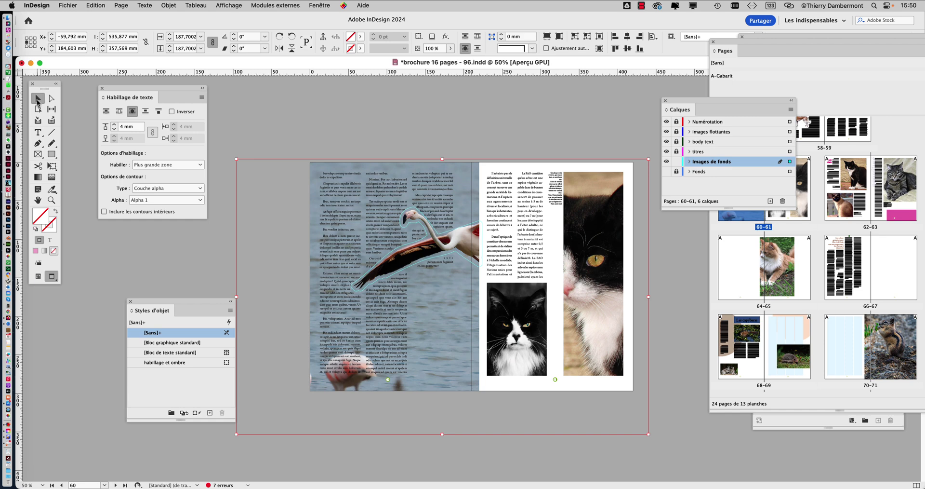
left_click(349, 148)
Examine how the page 60 text wraps around the flamingo's neck and wing at actual size and zoomed out
left_click(441, 243)
key("super+1")
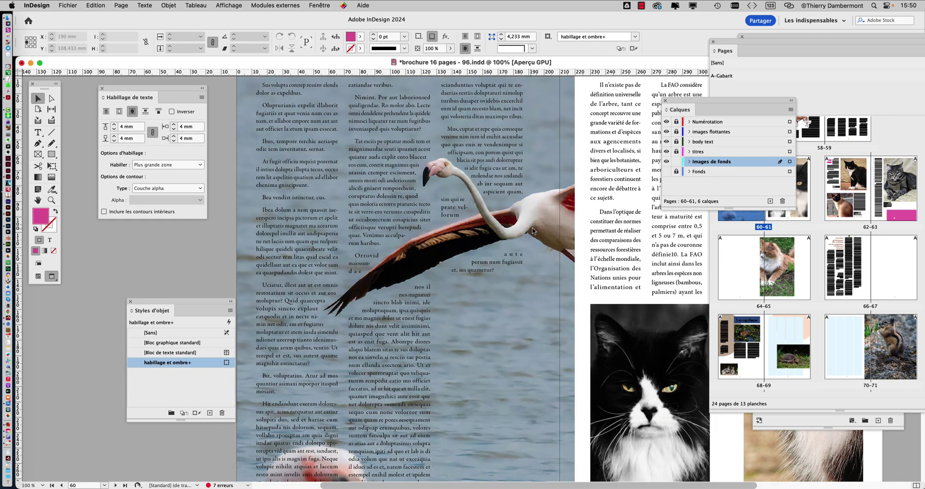
left_click(554, 223)
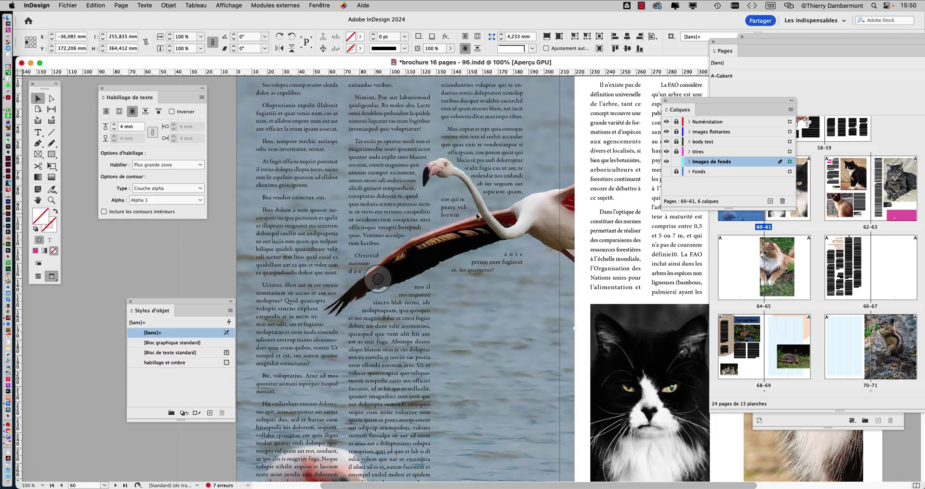
key("super+minus")
key("super+minus")
key("super+equal")
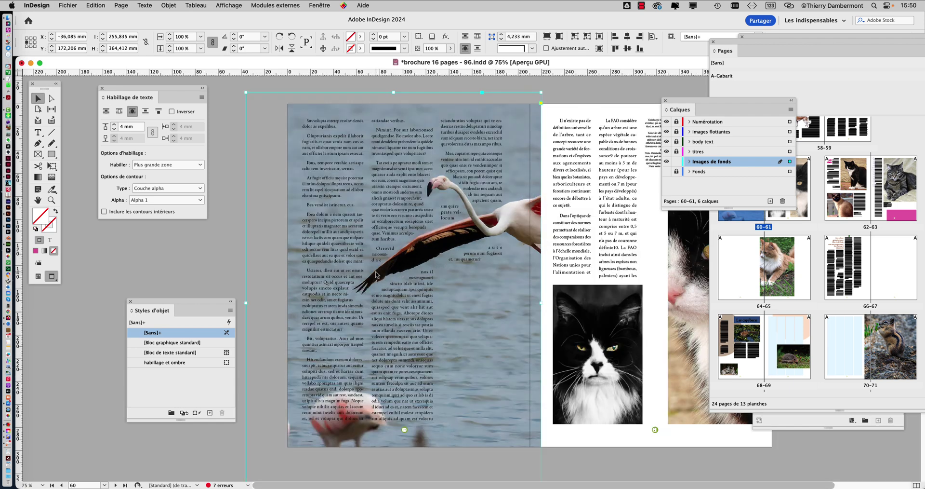
key("super+minus")
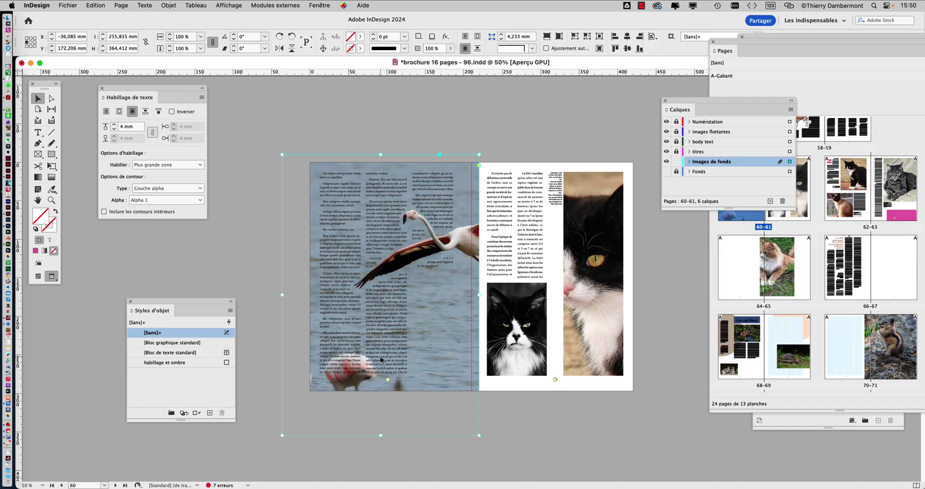
left_click(432, 128)
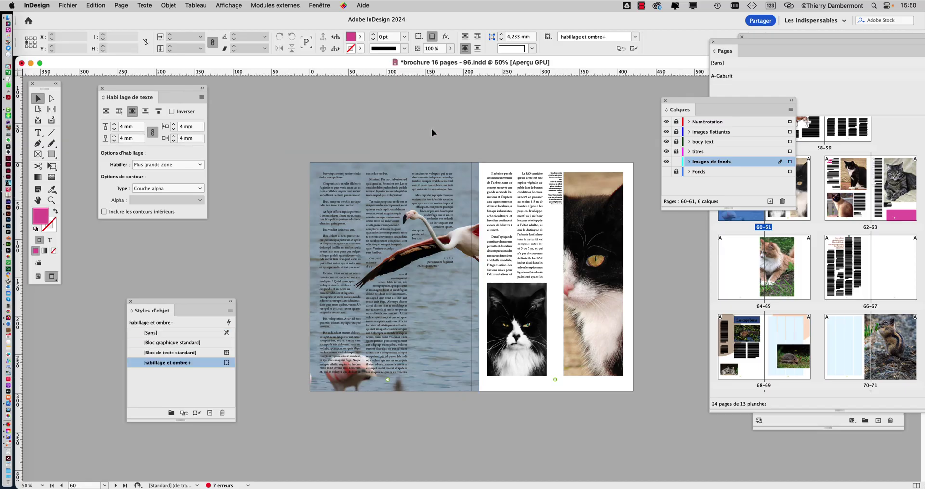
Switch to Photoshop to view the whole flamingo par IA.psd image, and return to InDesign
key("super+Tab")
left_click(164, 246)
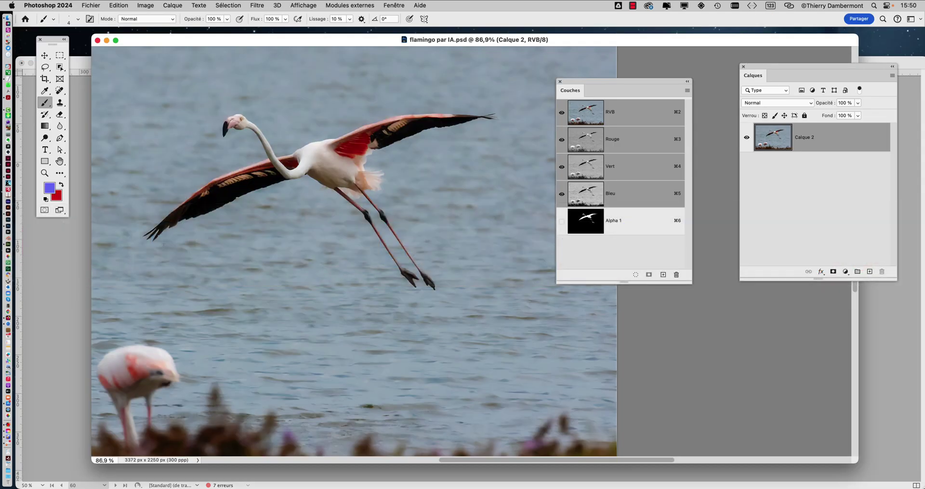
scroll(328, 237, "down", 5)
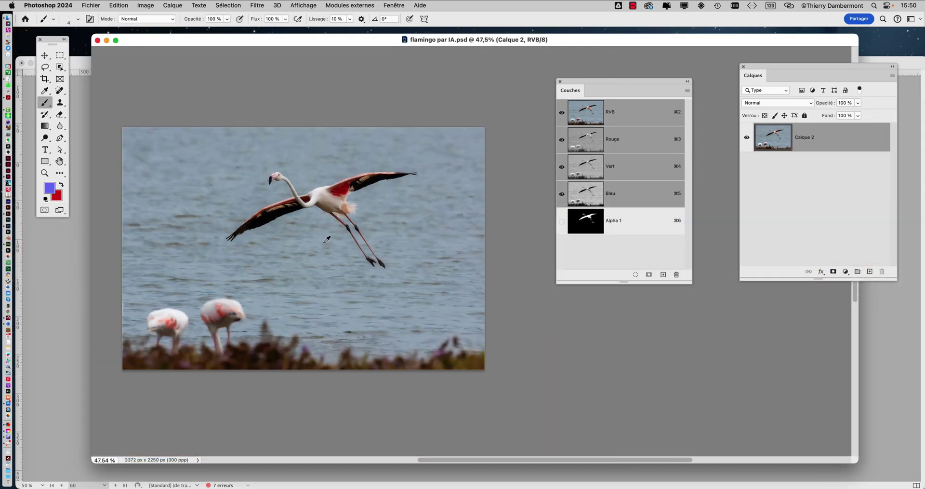
left_click_drag(280, 204, 319, 165)
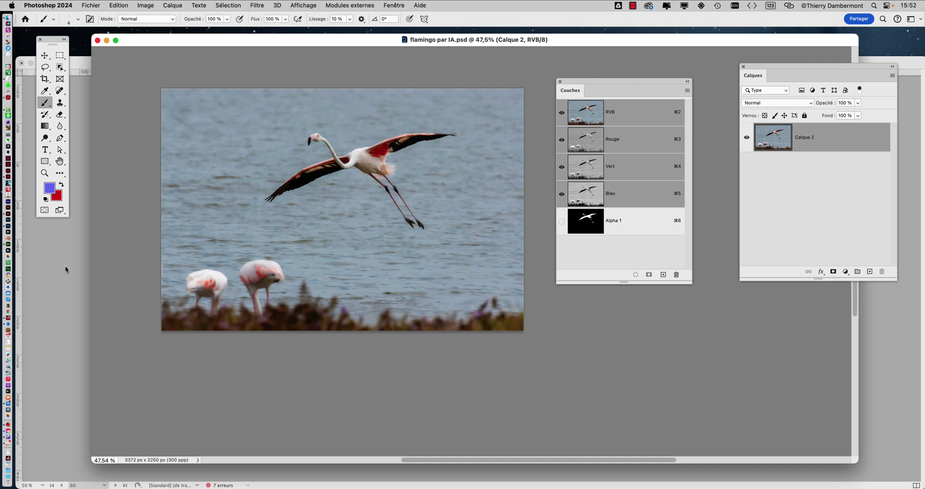
key("super+Tab")
left_click(169, 250)
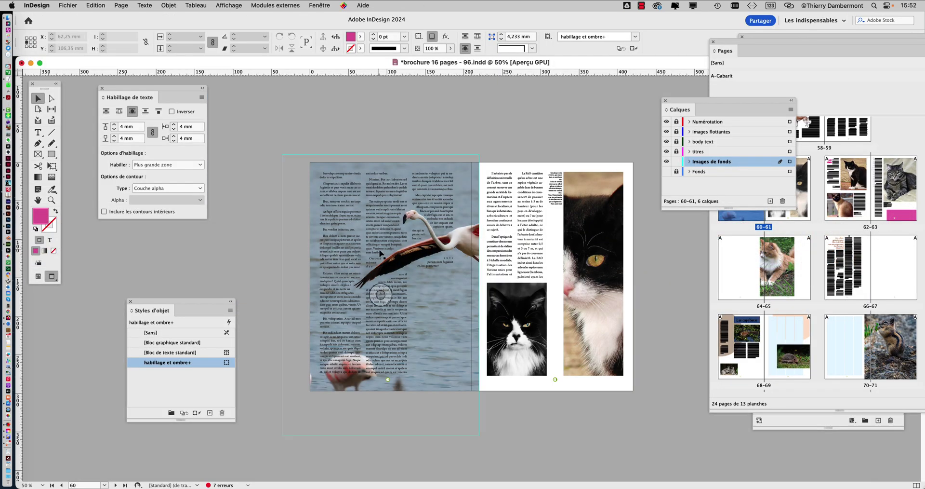
Turn off the text wrap on the flamingo frame, reapply the object-shape wrap to the image inside it, and deselect
left_click(355, 237)
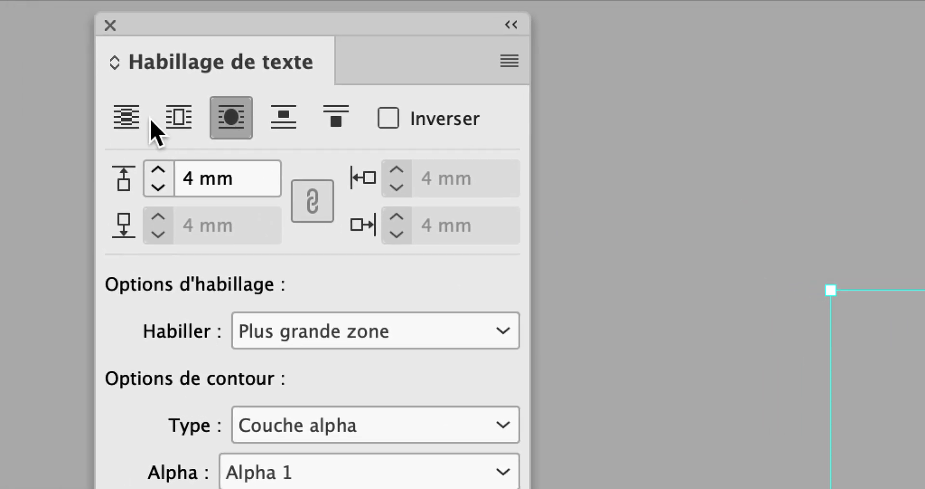
left_click(140, 119)
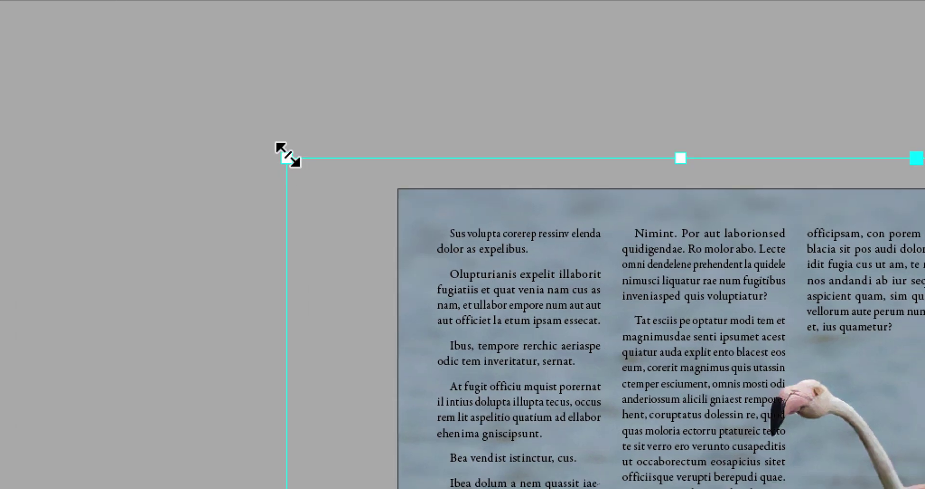
left_click(874, 262)
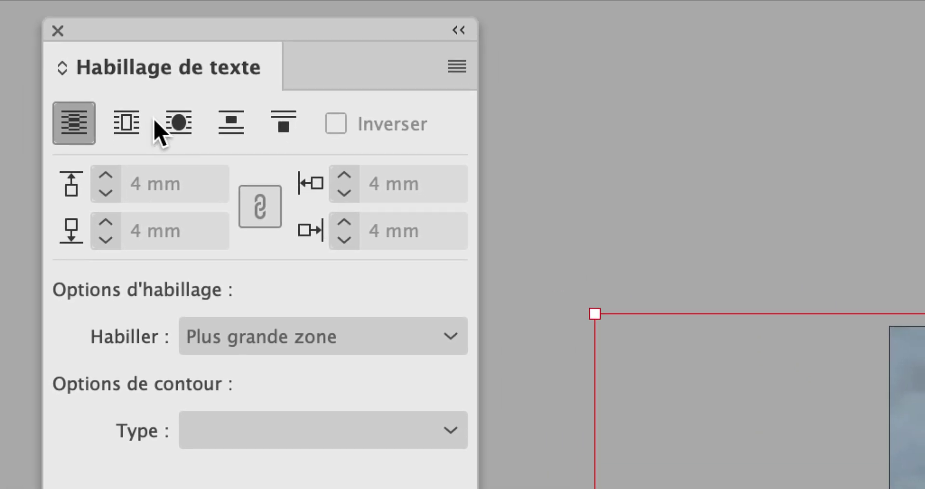
left_click(184, 133)
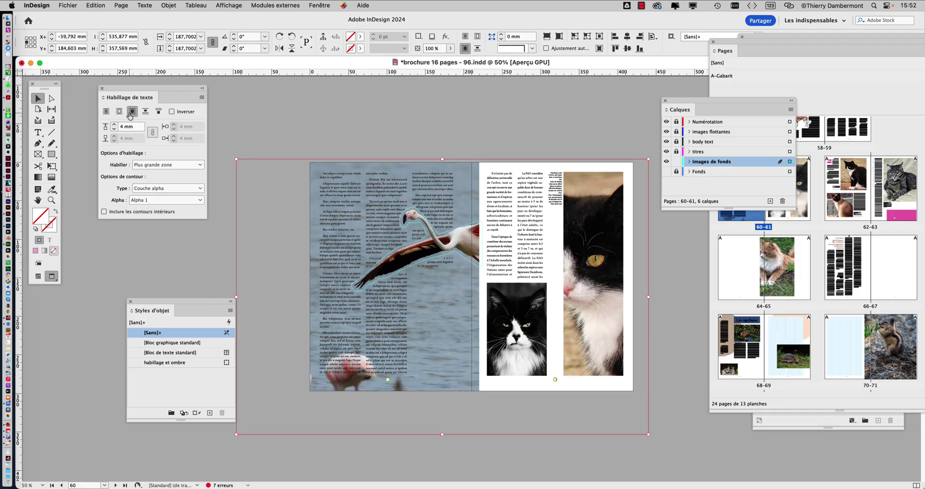
left_click(380, 295)
left_click(291, 120)
Remove the flamingo frame's text wrap once more and restore the object-shape wrap on its image content
left_click(380, 294)
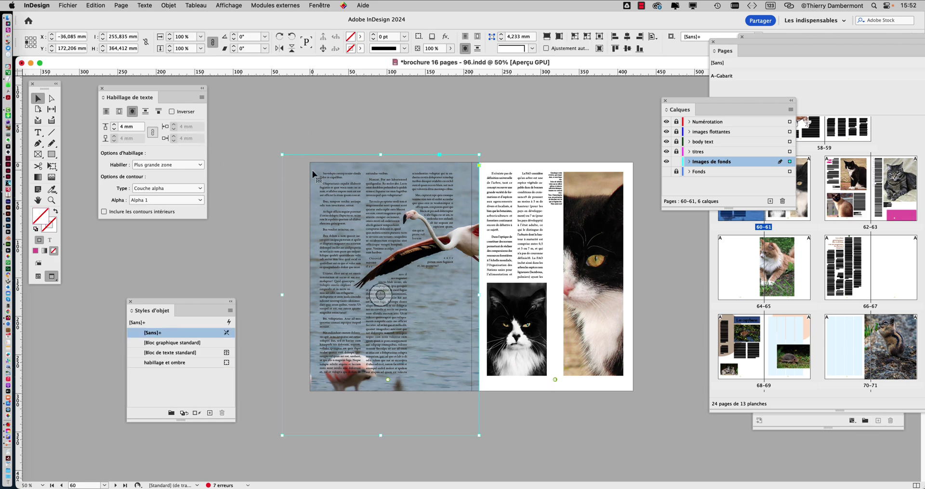
left_click(228, 148)
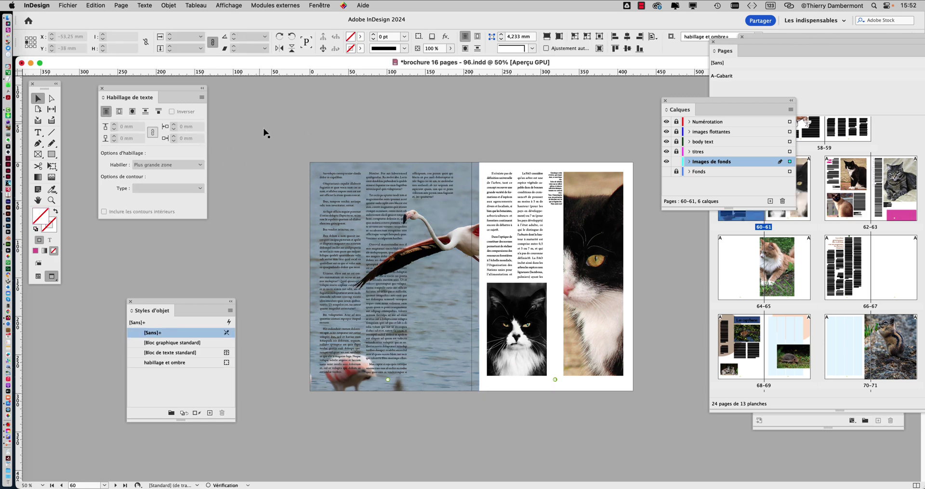
left_click(393, 223)
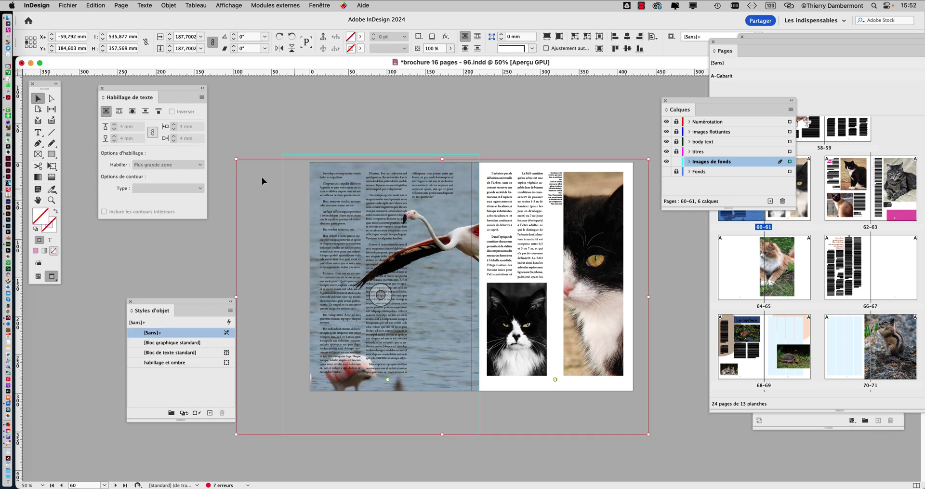
left_click(137, 115)
left_click(289, 140)
left_click(285, 159)
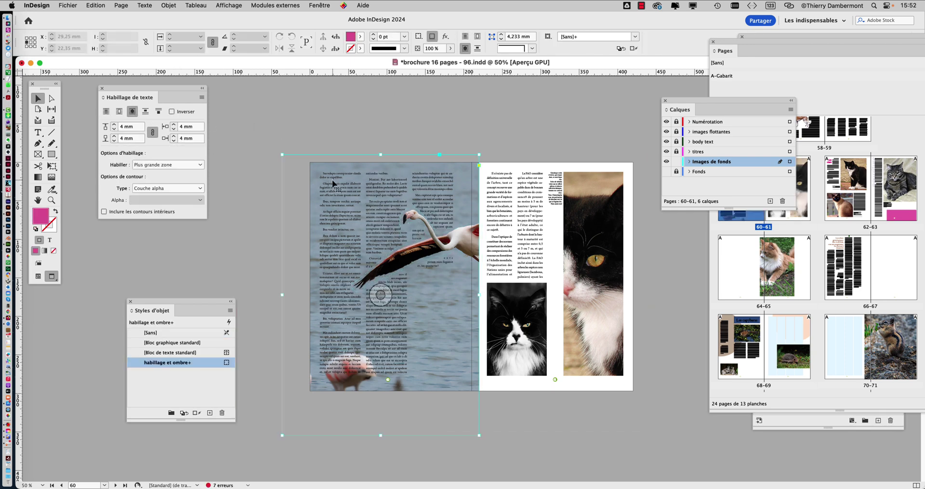
Clear the text wrap from the flamingo frame, reapply object-shape wrapping to the image inside it, and deselect
left_click(106, 112)
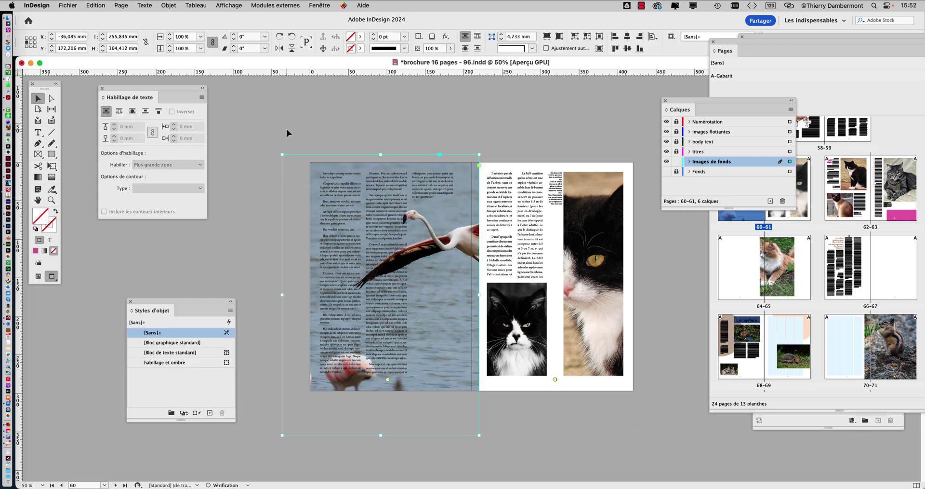
left_click(294, 144)
left_click(336, 195)
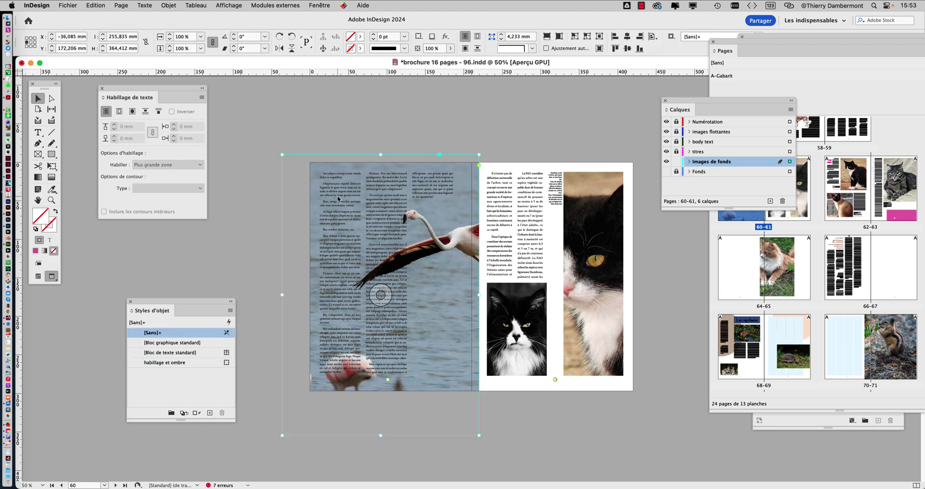
double_click(338, 195)
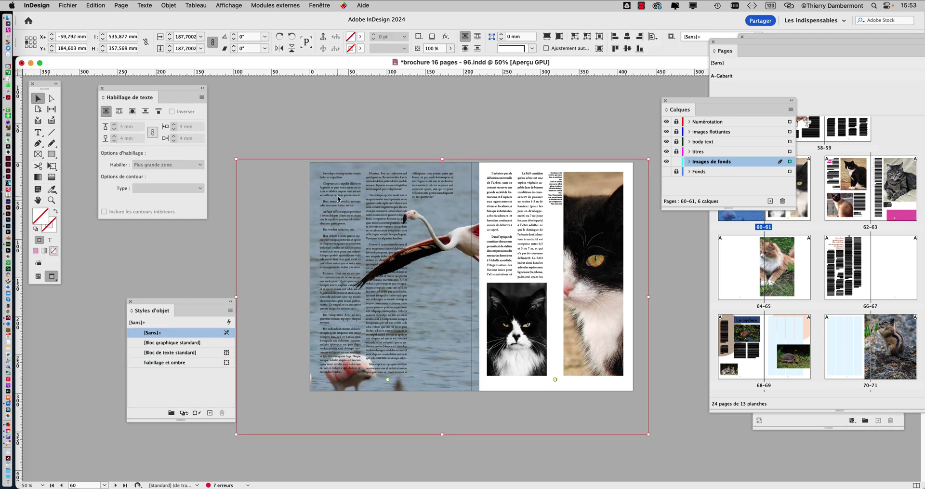
left_click(318, 174)
left_click(132, 111)
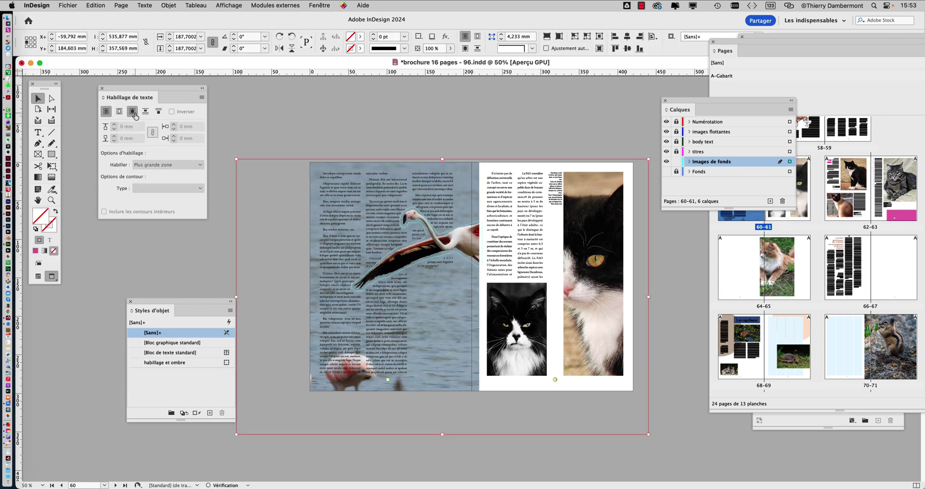
left_click(285, 116)
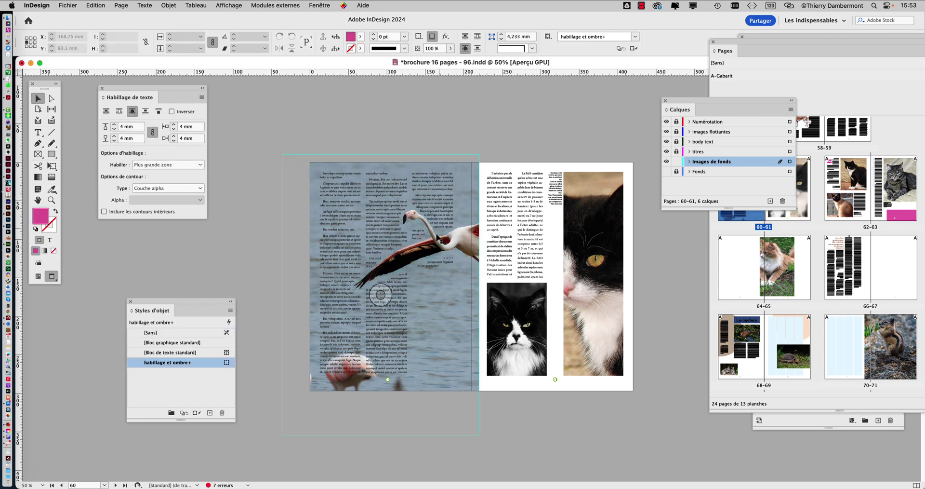
Switch to Photoshop and show the flamingo par IA.psd image in full-screen mode with empty space around it
key("super+equal")
scroll(362, 217, "down", 2)
scroll(361, 217, "right", 2)
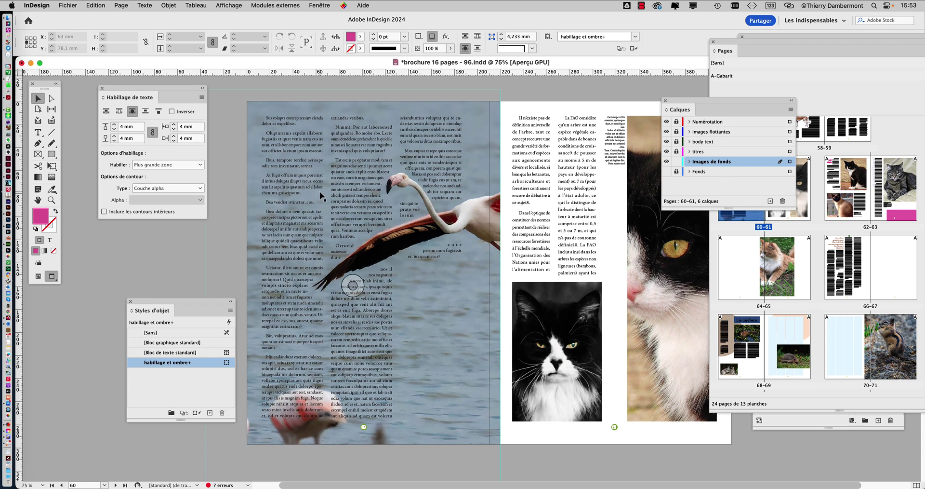
key("super+Tab")
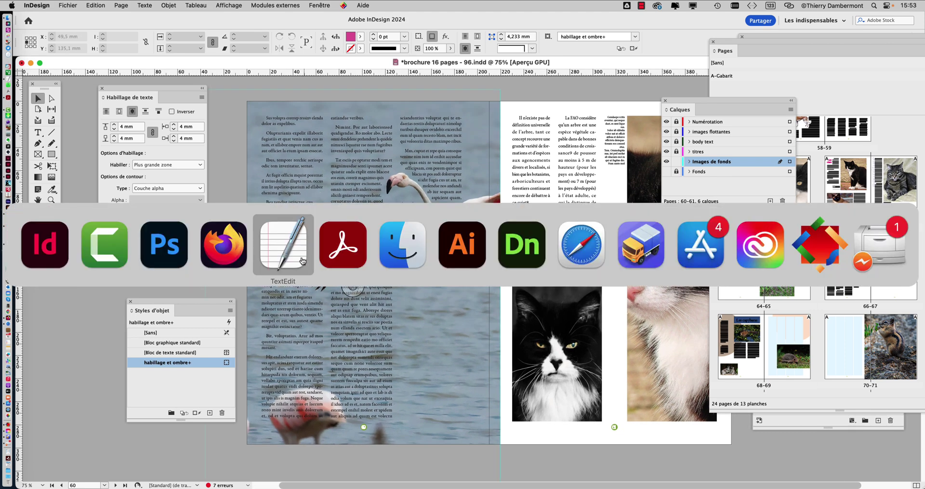
left_click(158, 245)
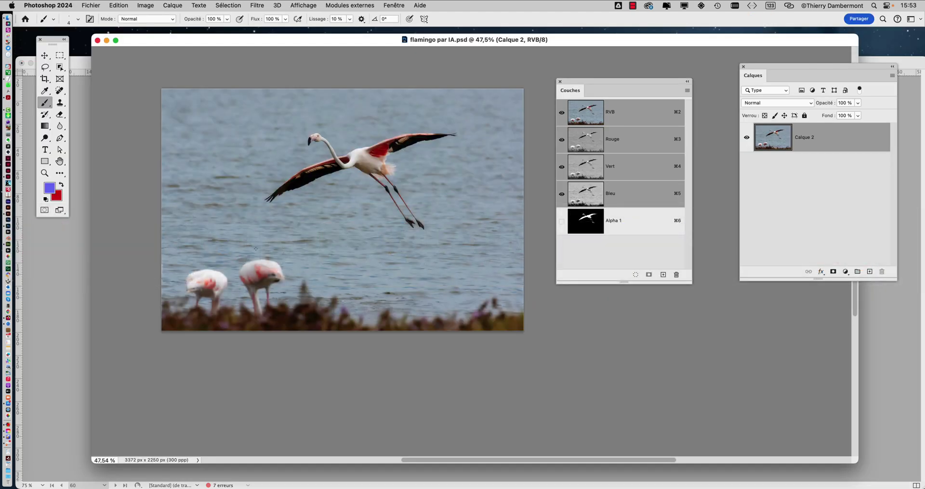
key("f")
left_click_drag(471, 221, 319, 187)
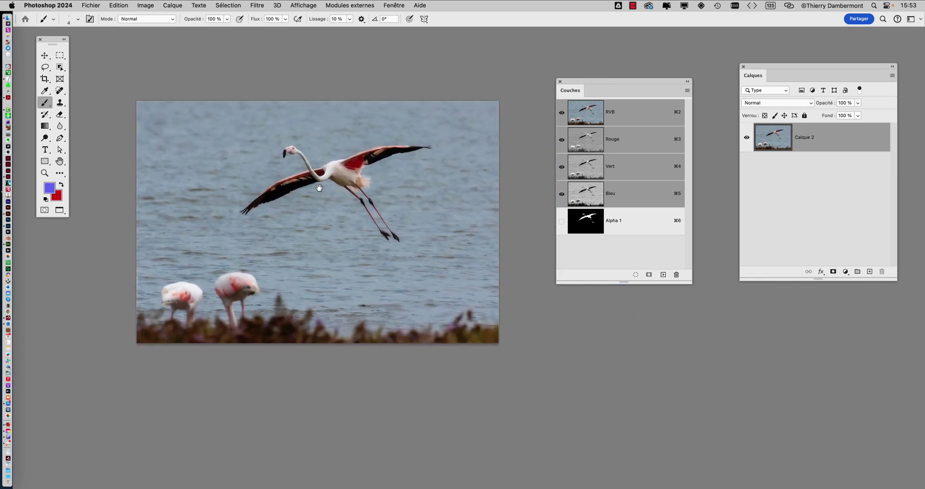
scroll(376, 245, "down", 5)
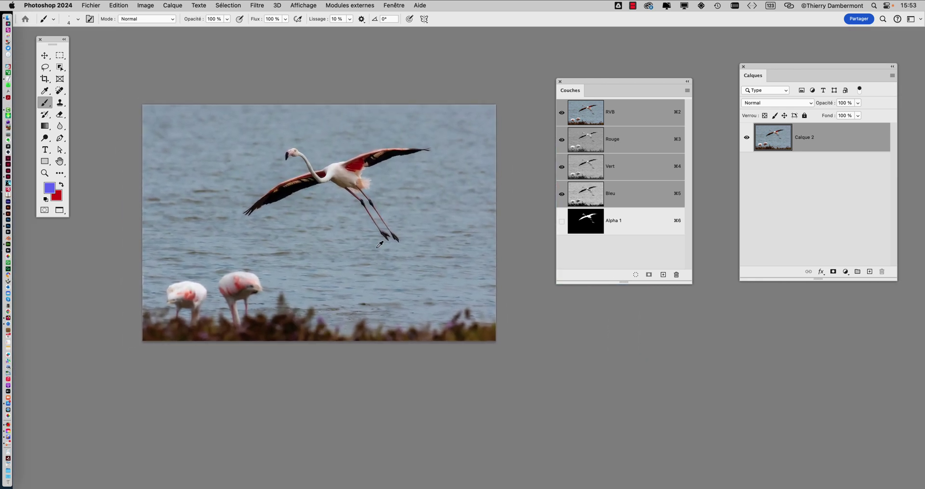
scroll(377, 245, "down", 5)
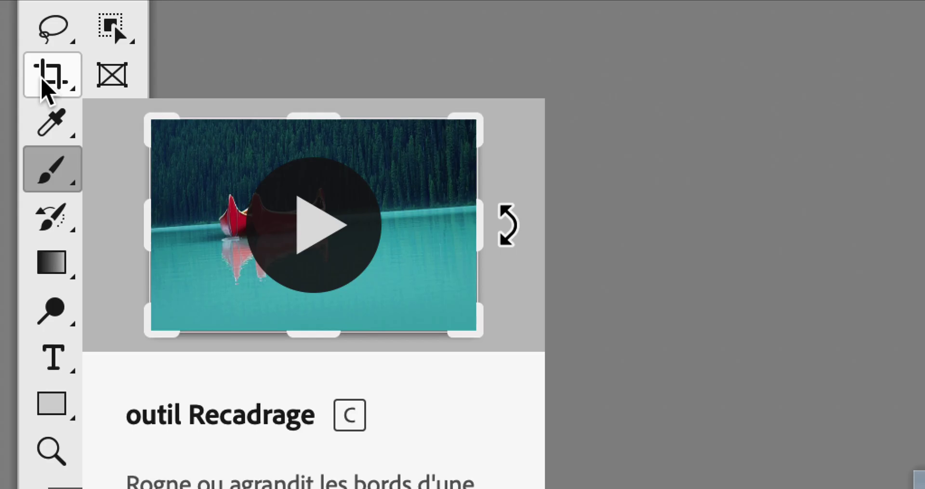
Activate the Crop tool and leave its width and height ratio values blank
left_click(41, 80)
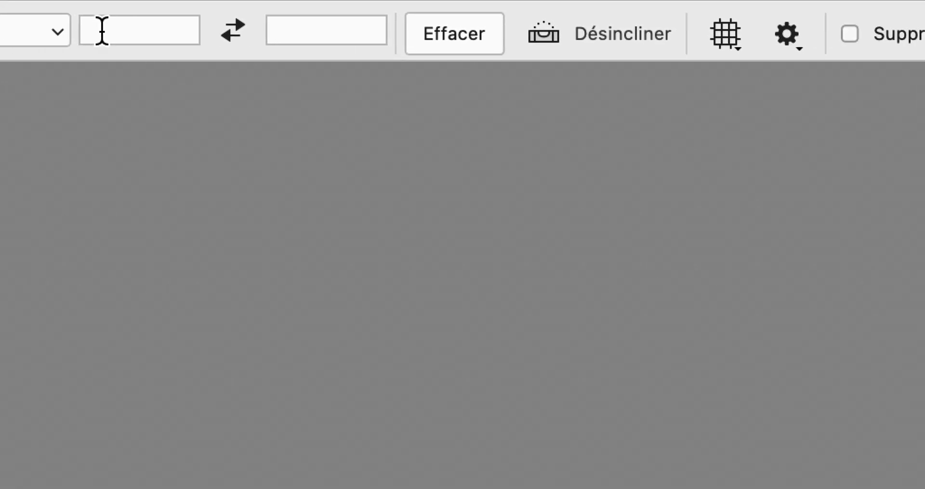
left_click(102, 31)
left_click(270, 30)
left_click(146, 30)
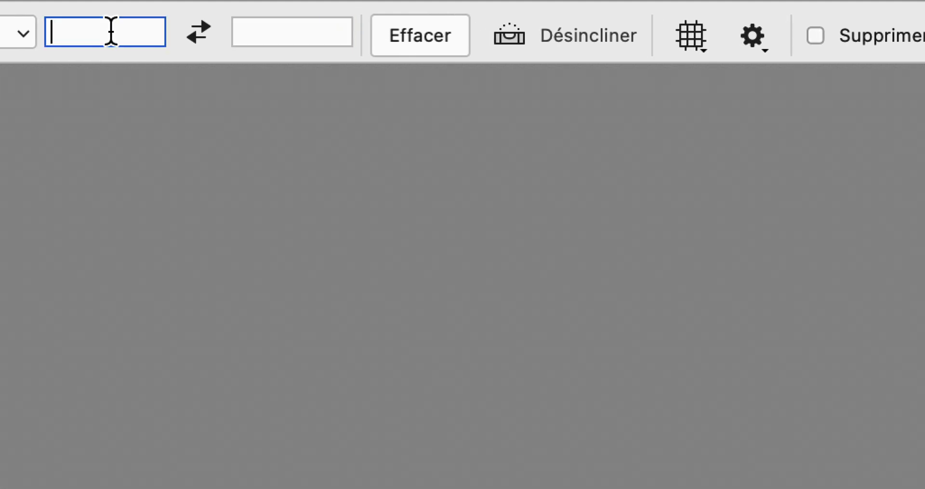
left_click(433, 40)
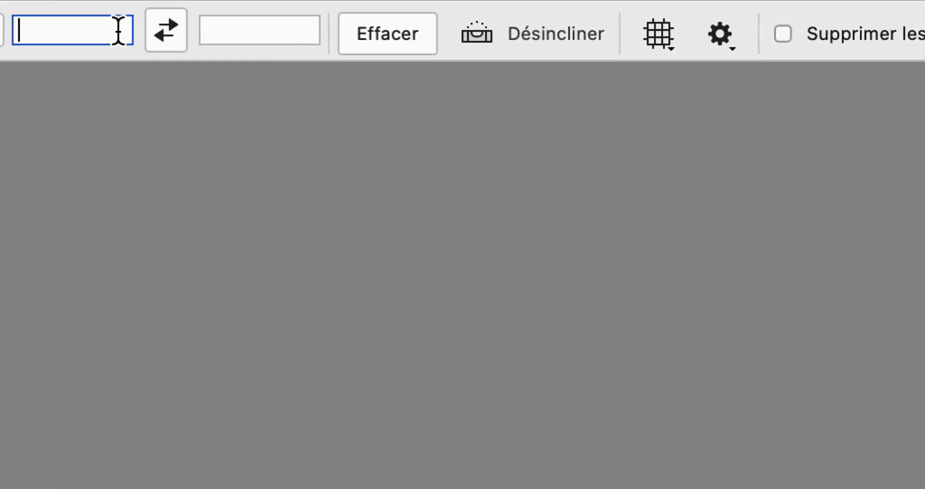
left_click(236, 30)
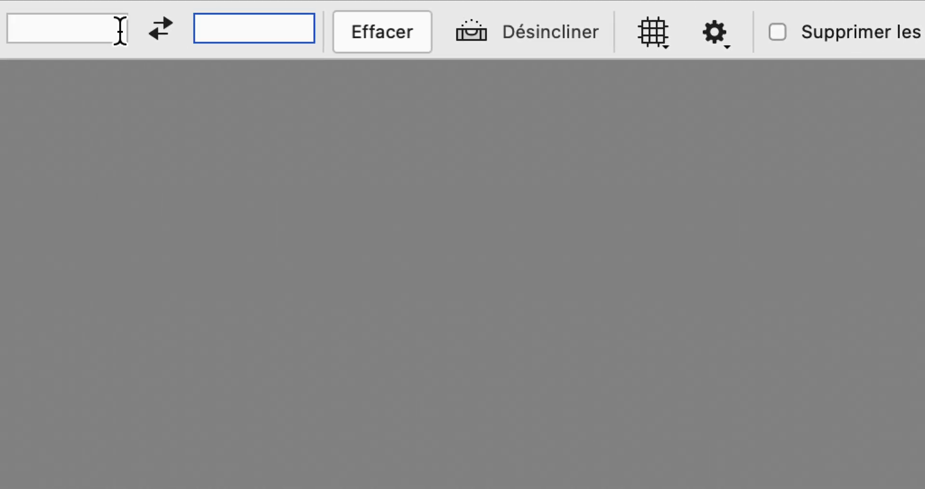
left_click(120, 30)
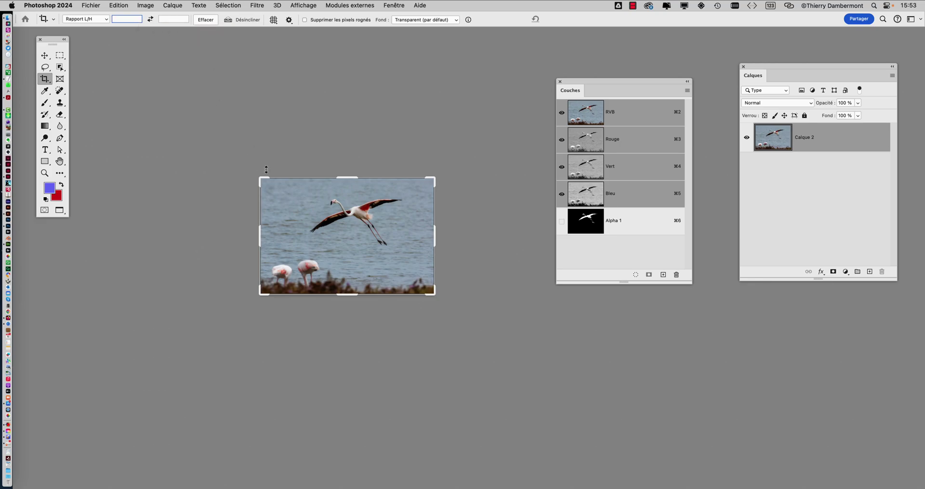
Extend the canvas with transparent space above and on both sides of the flamingo photo and apply the crop
left_click_drag(261, 179, 225, 152)
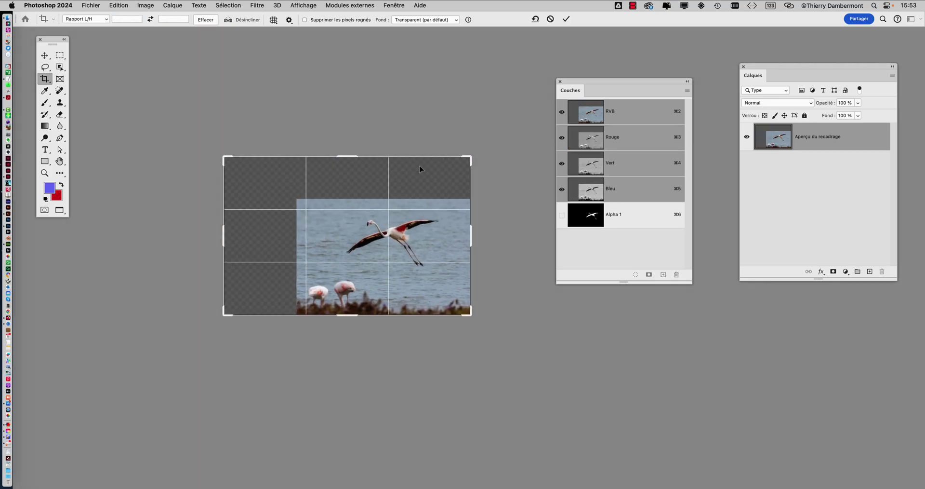
left_click_drag(472, 157, 506, 156)
left_click(567, 19)
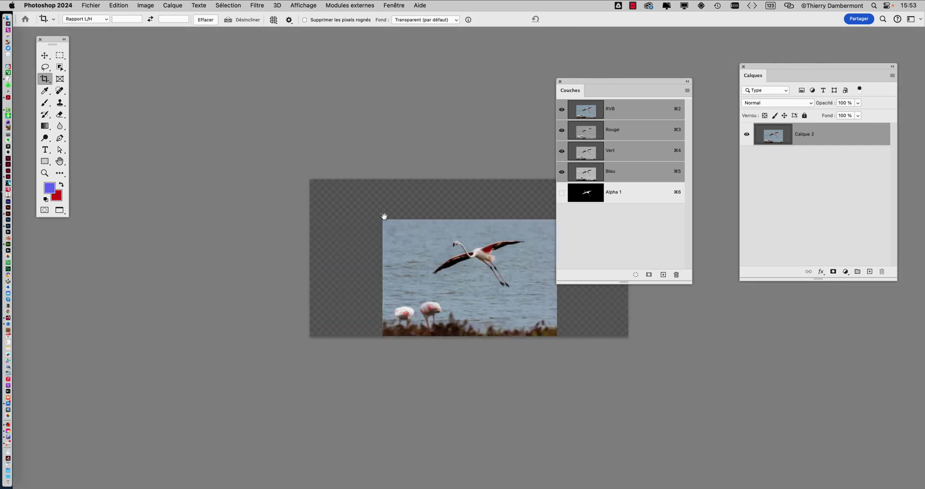
left_click_drag(384, 214, 216, 175)
scroll(153, 143, "up", 5)
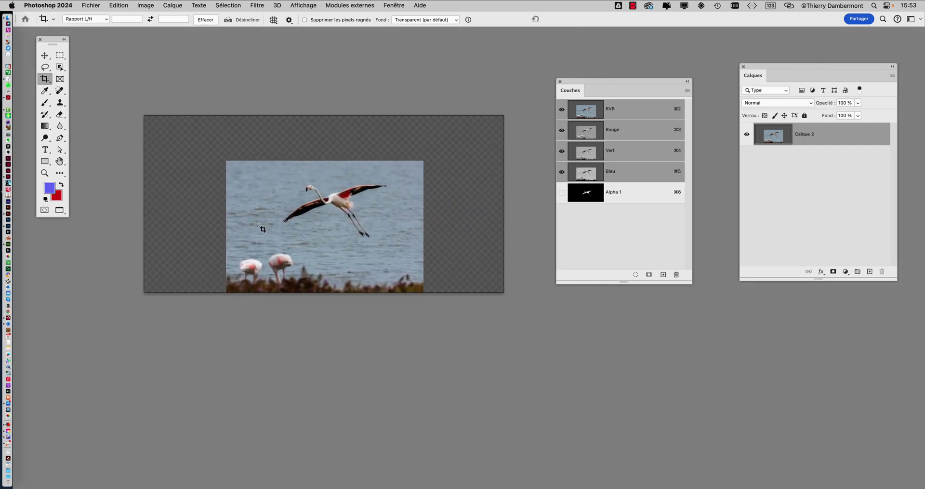
Choose the Rectangular Marquee tool, try its Taille fixe style, and return the style to Normal
left_click(56, 56)
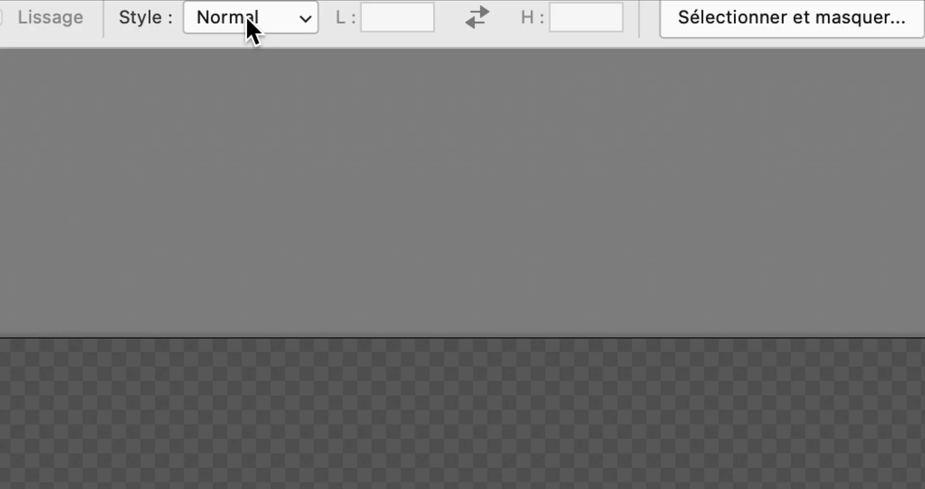
left_click(247, 19)
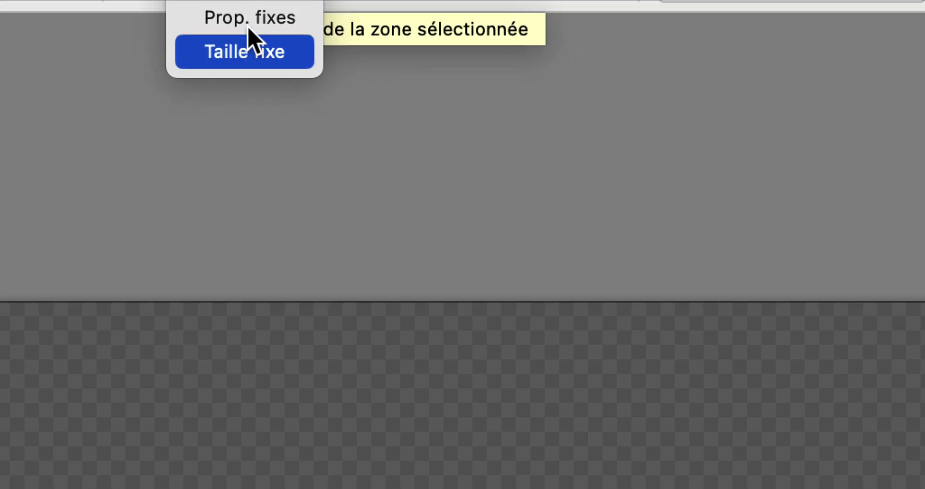
left_click(248, 73)
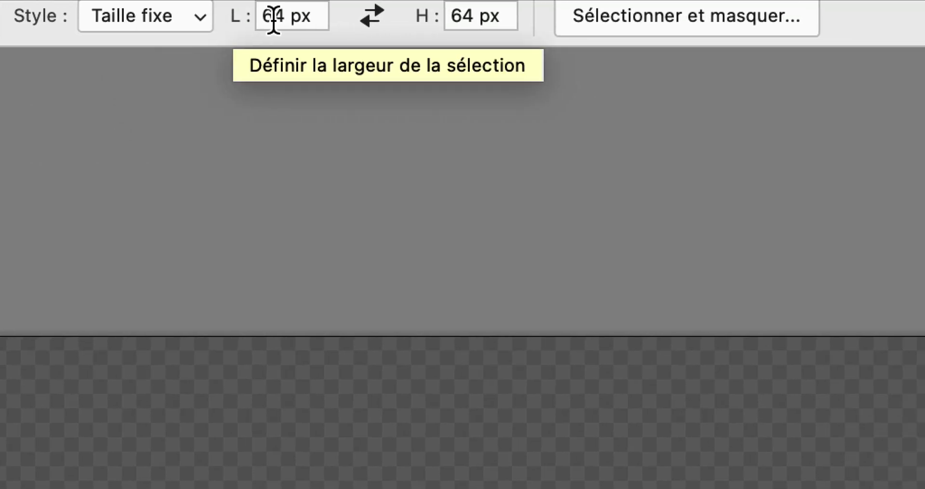
left_click(135, 18)
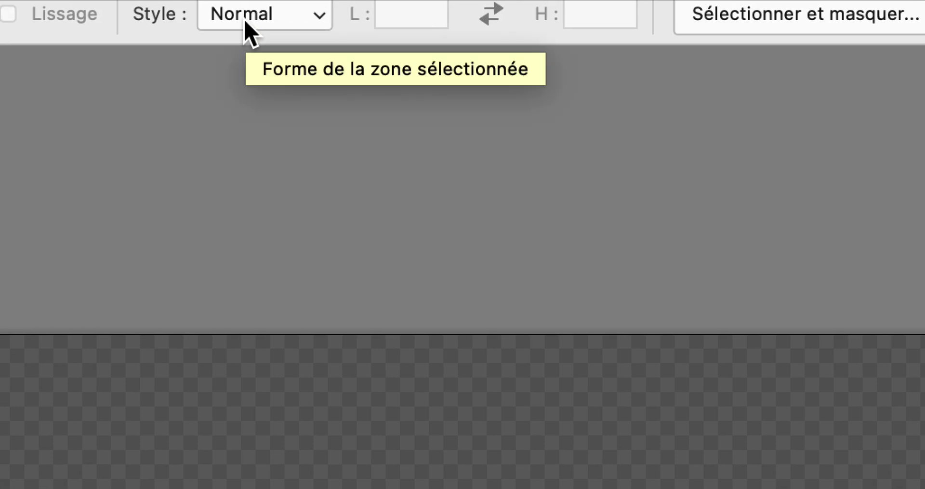
left_click(245, 21)
left_click(244, 81)
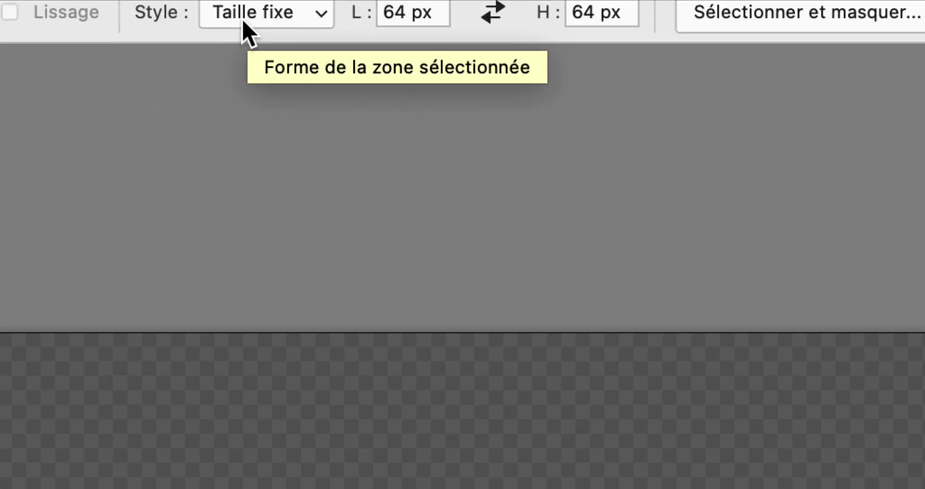
left_click(244, 20)
left_click(247, 52)
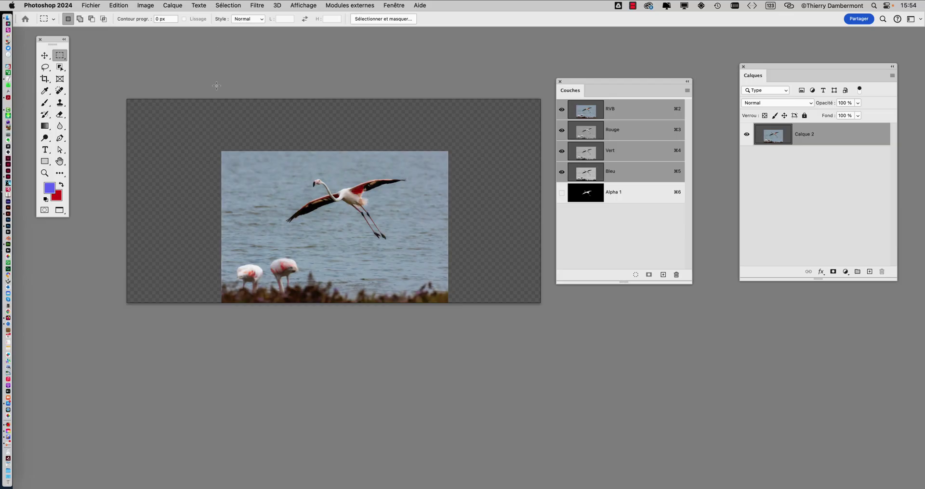
Select the empty lower-left canvas area with a slight overlap onto the photo, and show the Contextual Task Bar
left_click_drag(572, 82, 661, 50)
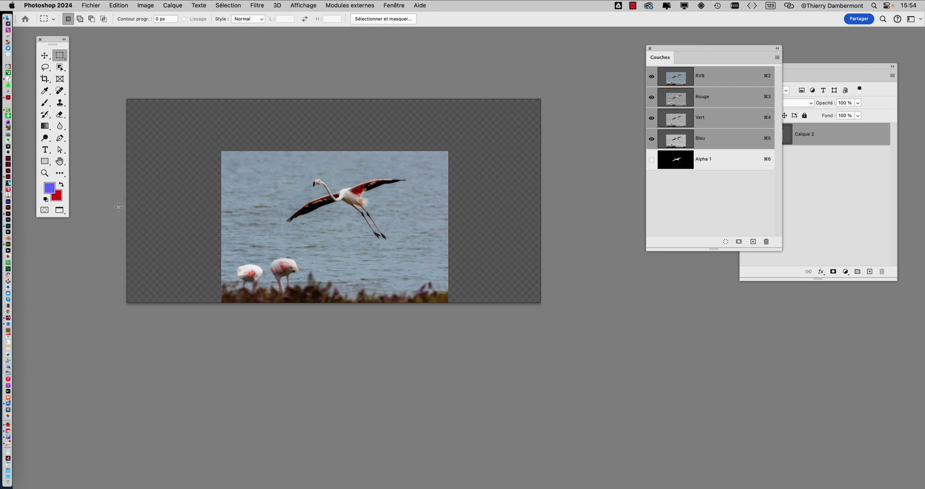
left_click_drag(127, 207, 228, 303)
key("alt")
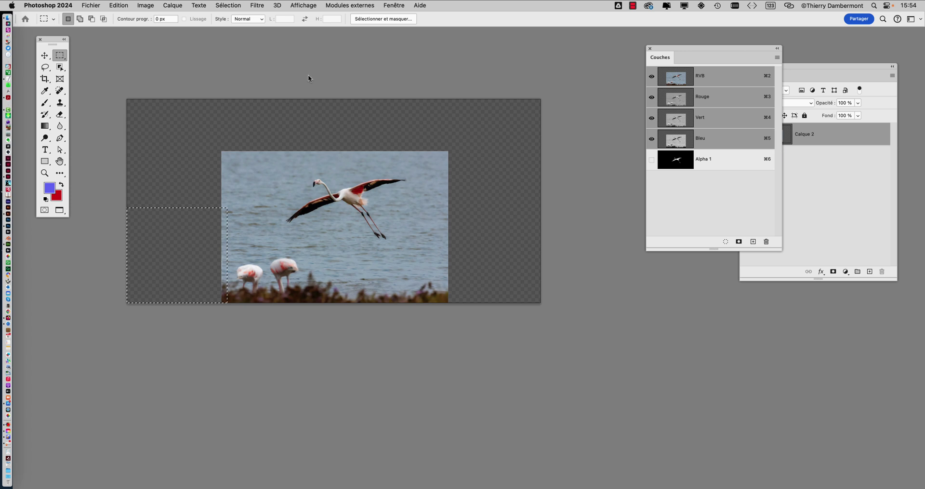
left_click(396, 6)
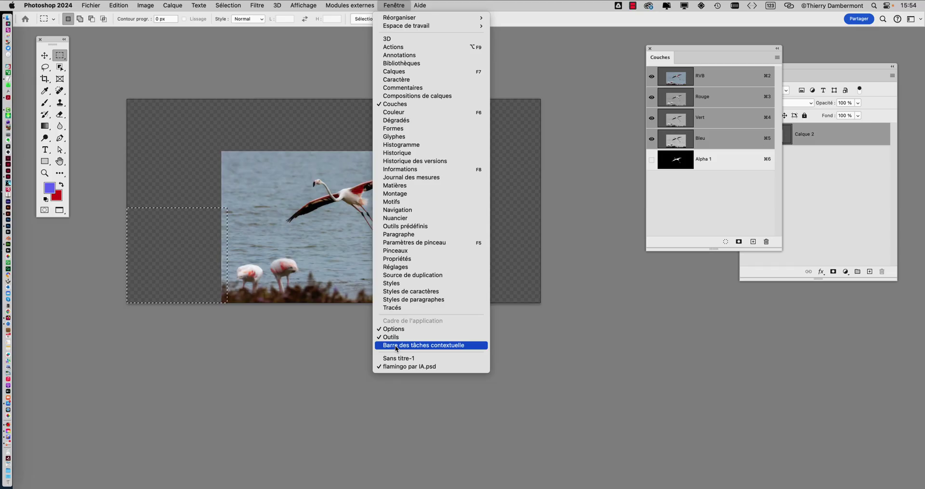
left_click(395, 345)
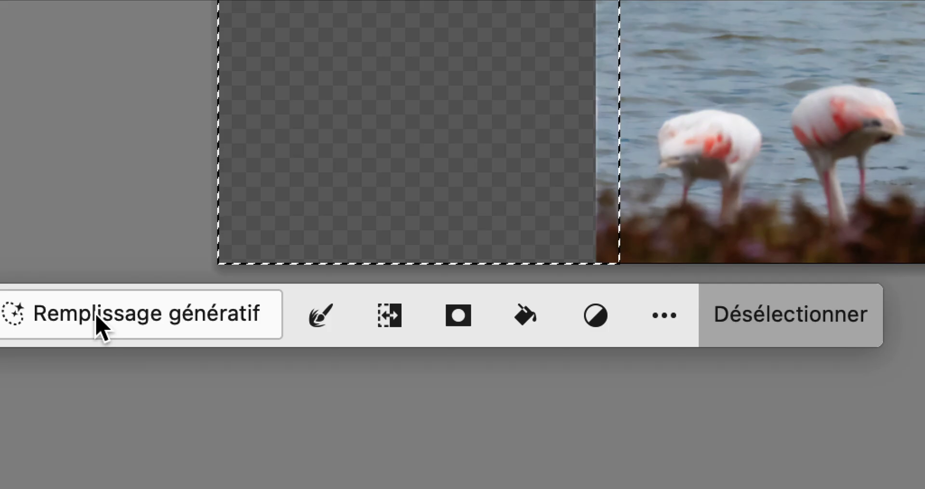
Try a Generative Fill without a prompt on the selected area, cancel the generation, and deselect
left_click(100, 314)
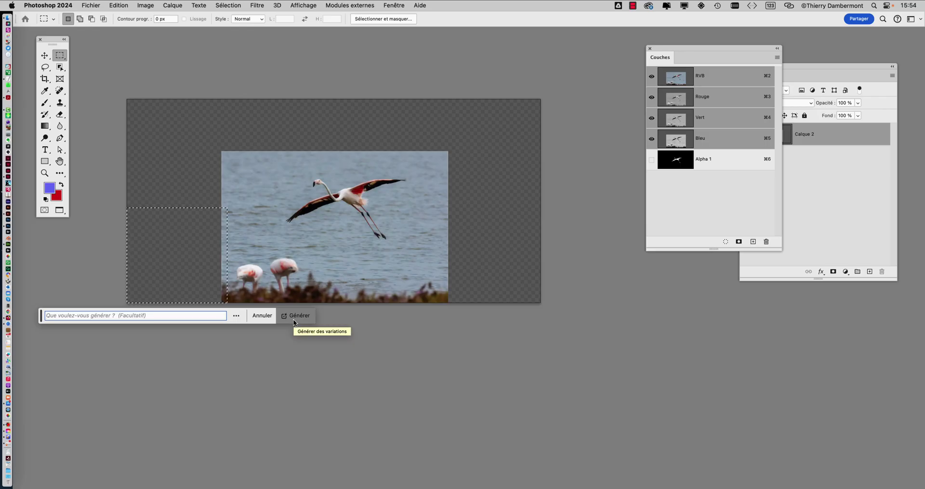
left_click(293, 319)
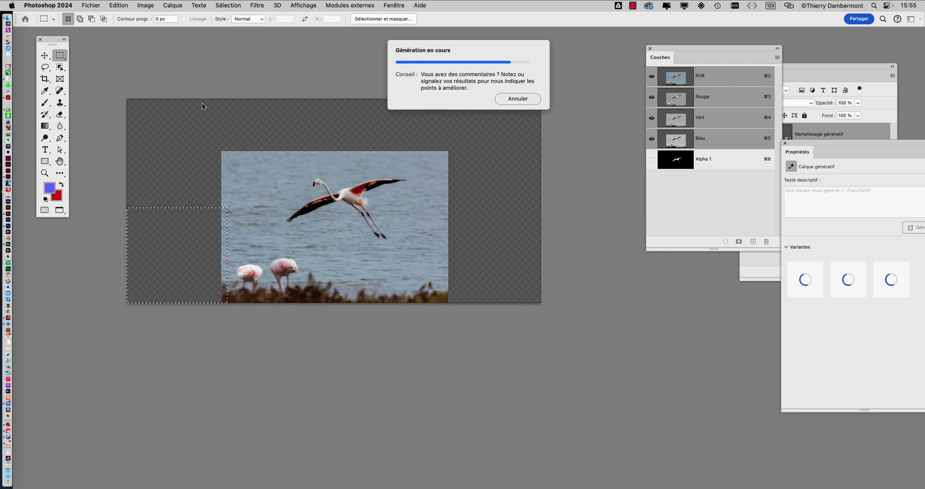
left_click(515, 100)
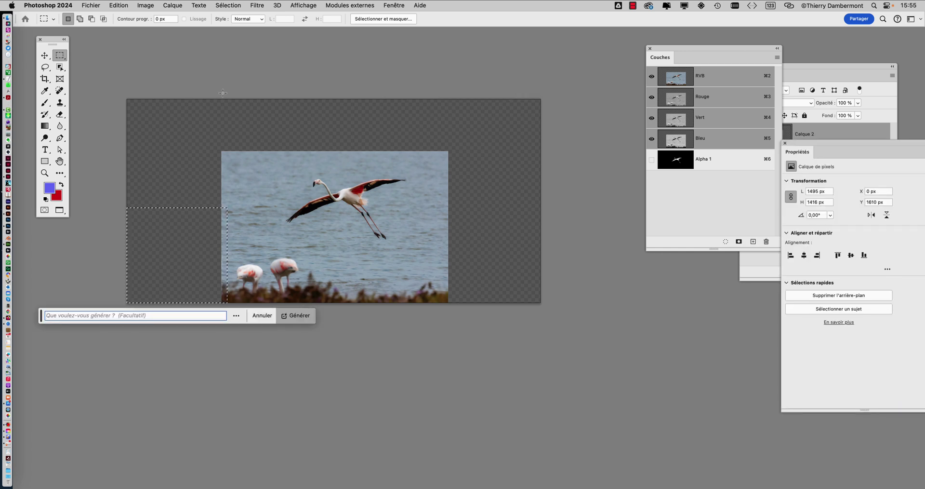
left_click(251, 105)
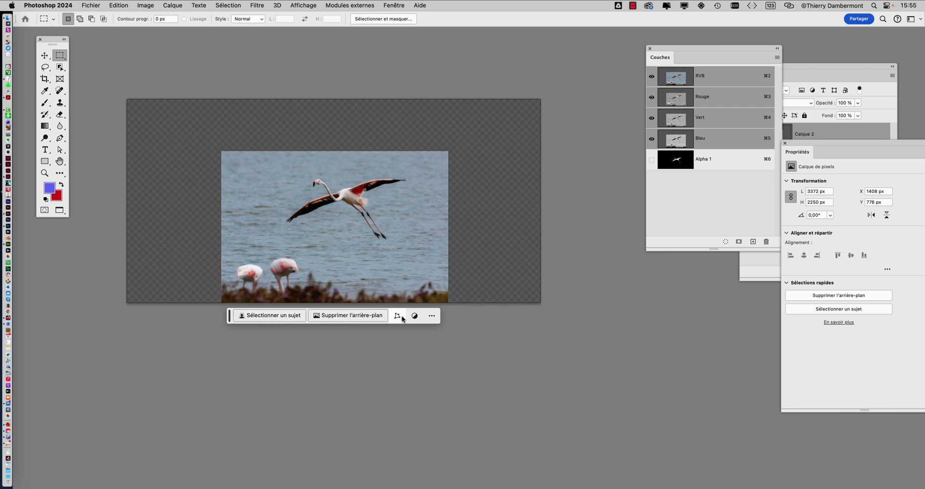
left_click(394, 5)
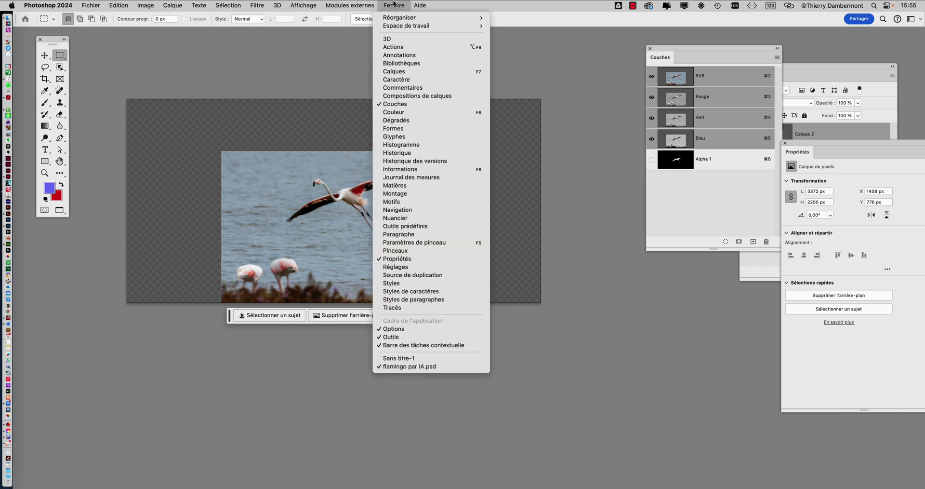
key("Escape")
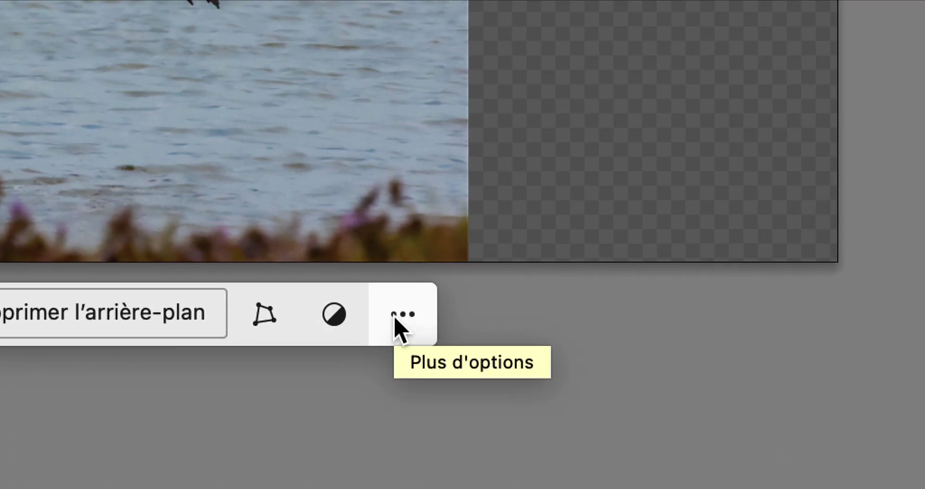
left_click(510, 313)
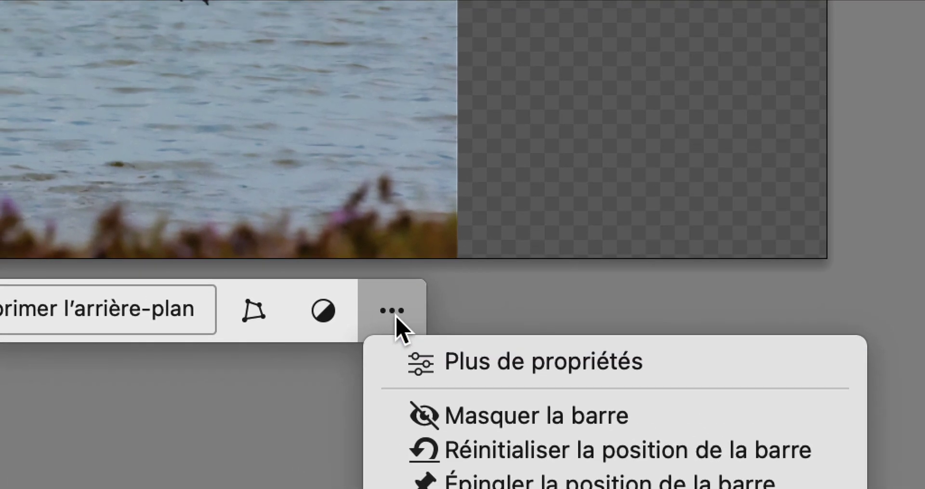
left_click(367, 212)
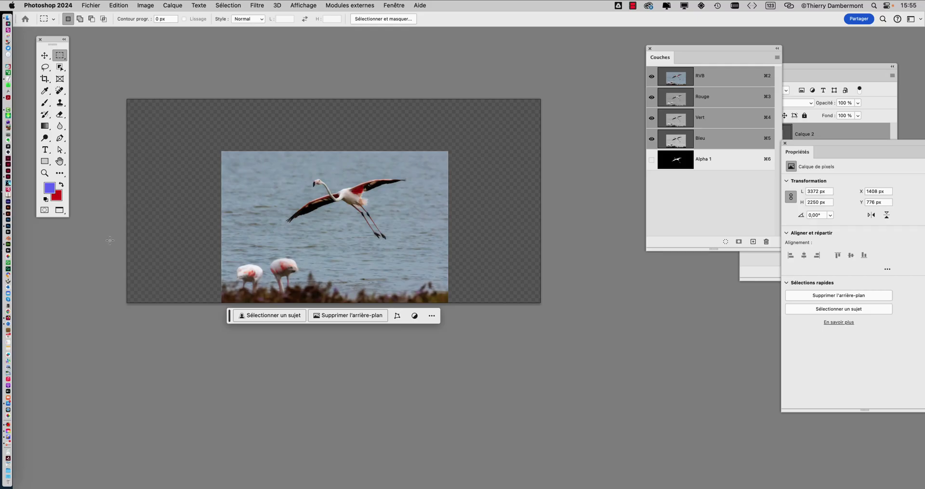
Undo the transparent canvas extension around the flamingo photo, keeping the Crop tool active
left_click(46, 79)
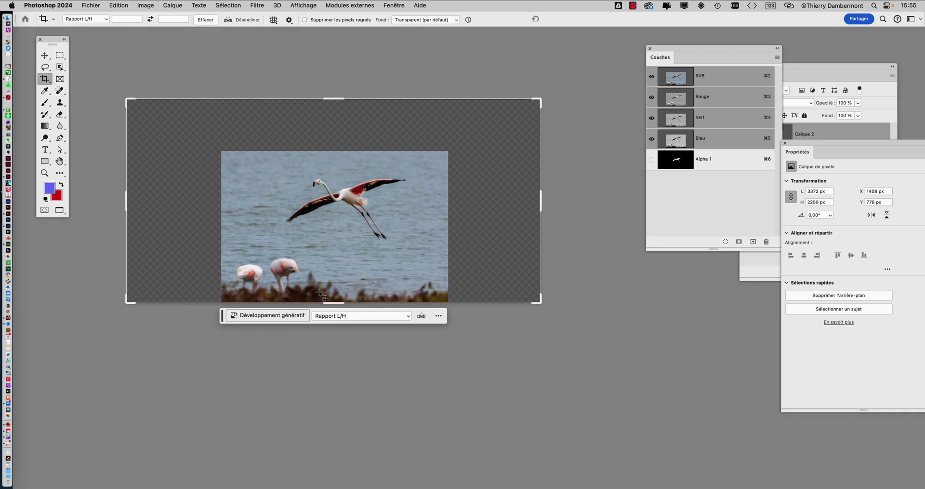
key("super+z")
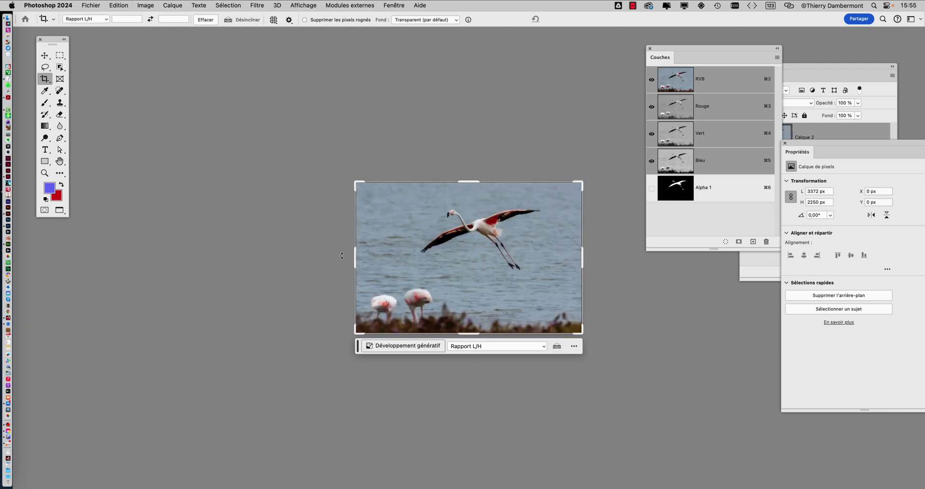
scroll(295, 198, "right", 5)
scroll(295, 198, "down", 3)
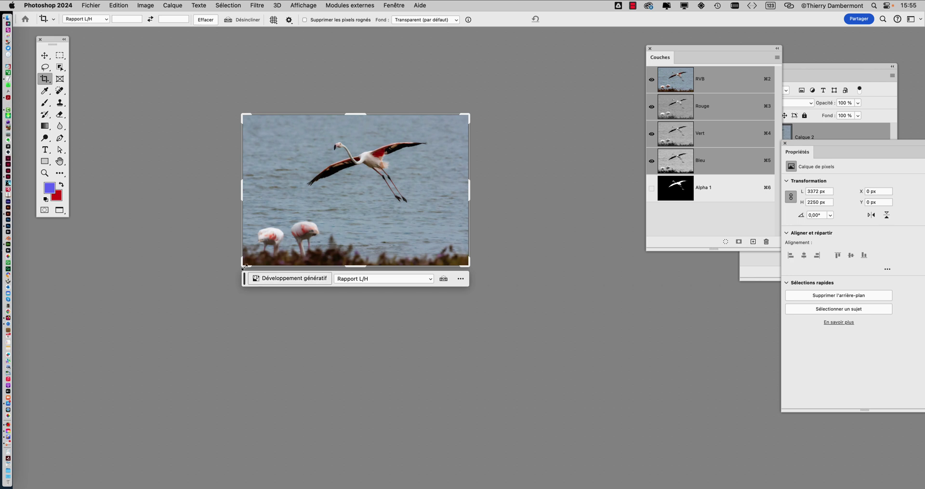
Extend the crop frame beyond the photo's lower-left corner and fill the added area with Generative Expand, without a prompt
left_click_drag(242, 266, 228, 279)
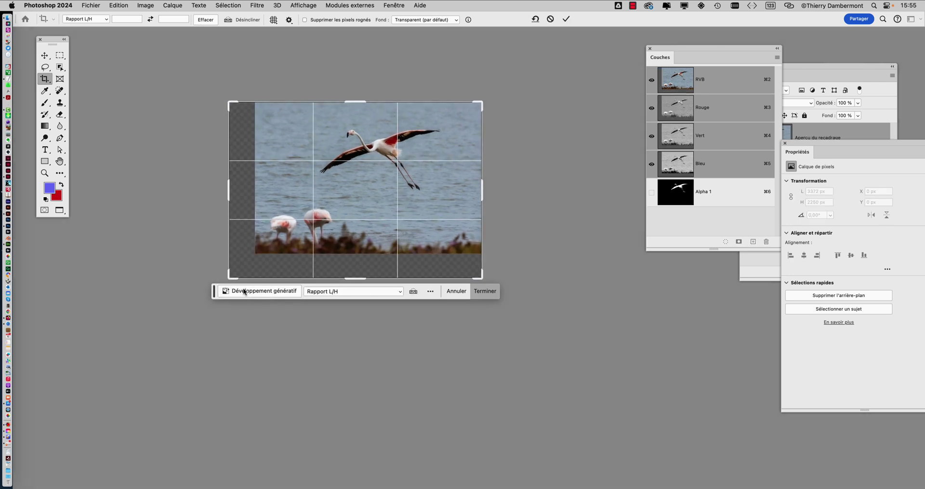
left_click(246, 292)
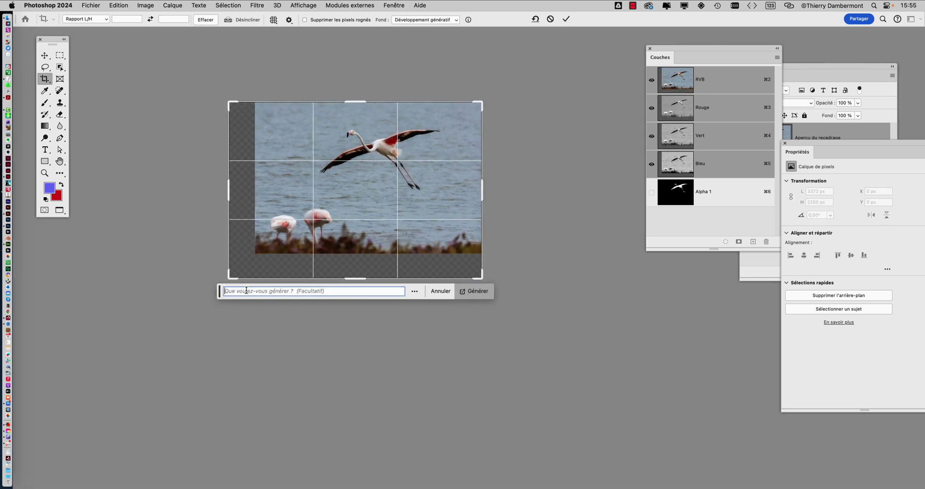
left_click(474, 291)
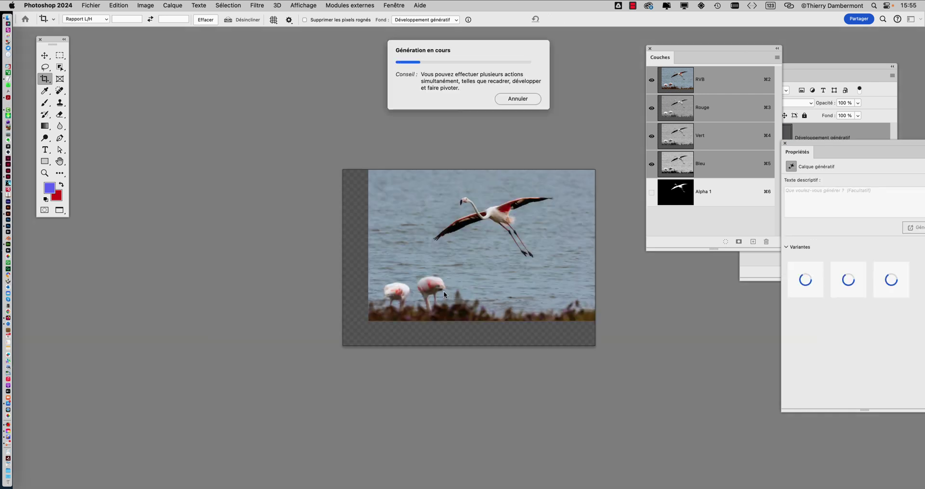
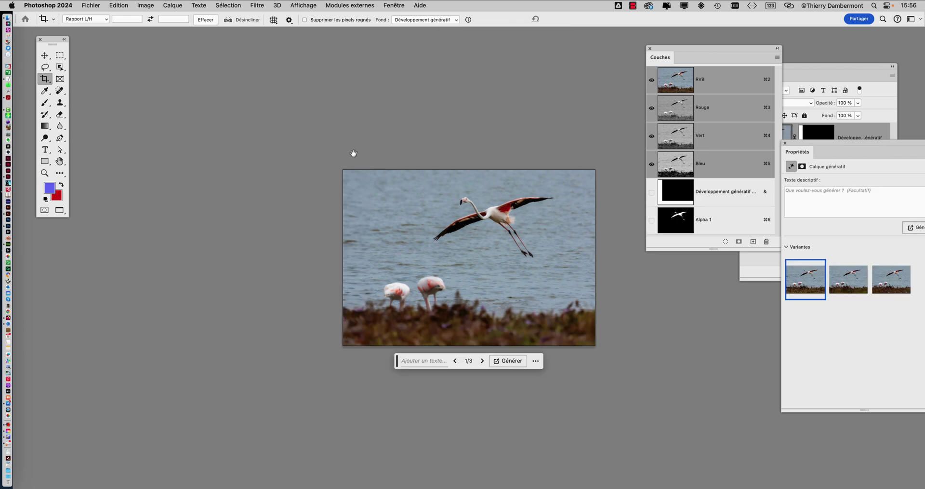
left_click_drag(353, 151, 206, 149)
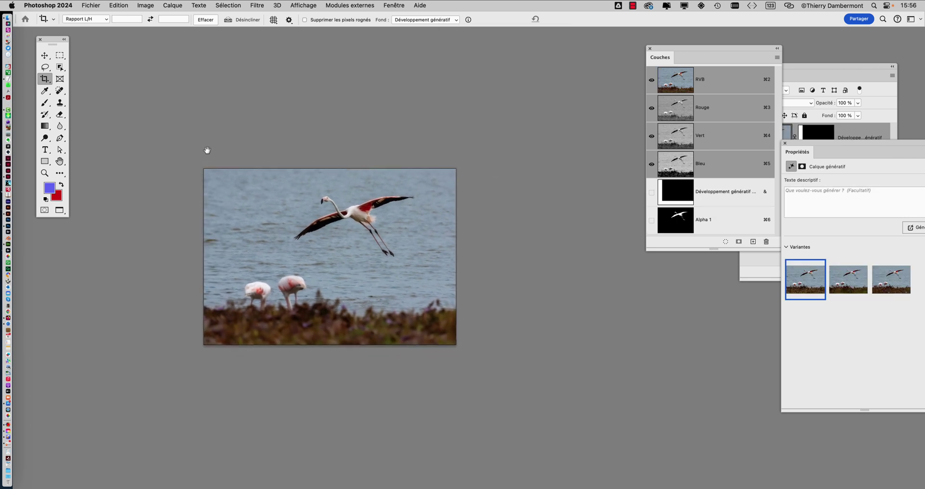
Extend the crop frame above and on both sides of the photo and generate the new areas without a prompt
left_click(45, 56)
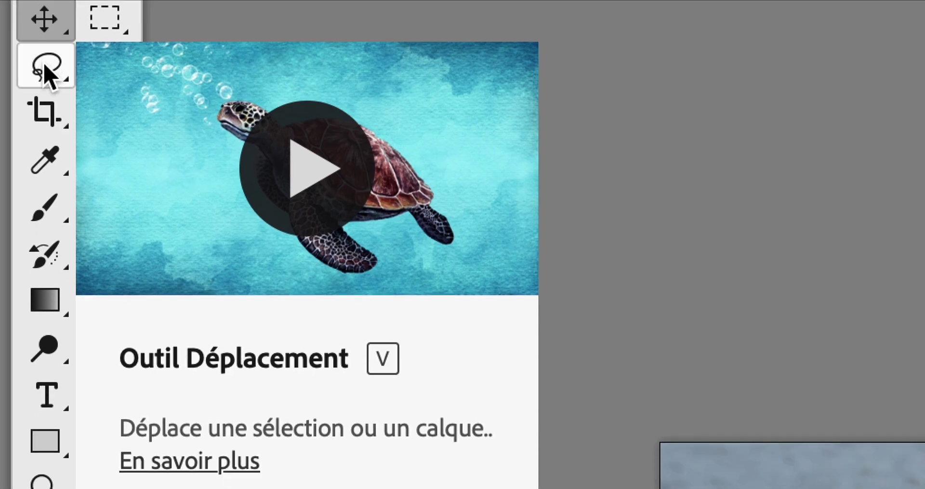
left_click(44, 79)
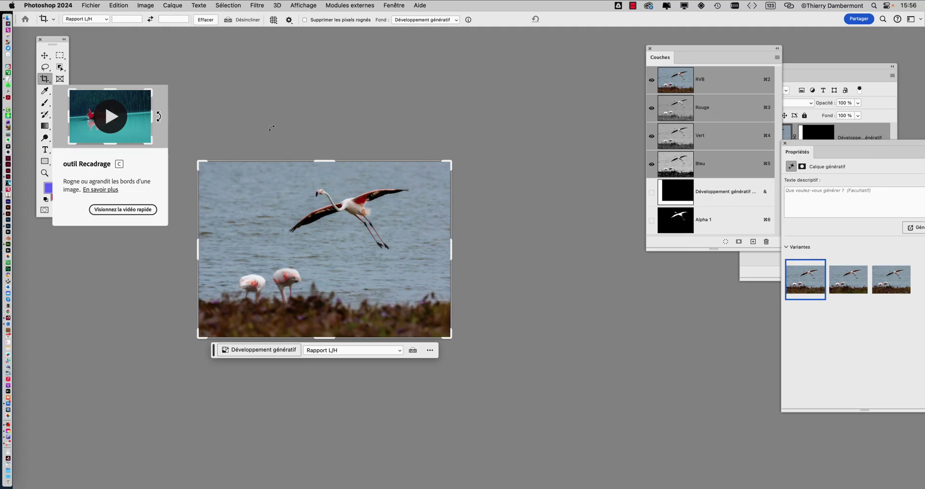
left_click_drag(393, 158, 481, 151)
left_click_drag(535, 155, 588, 140)
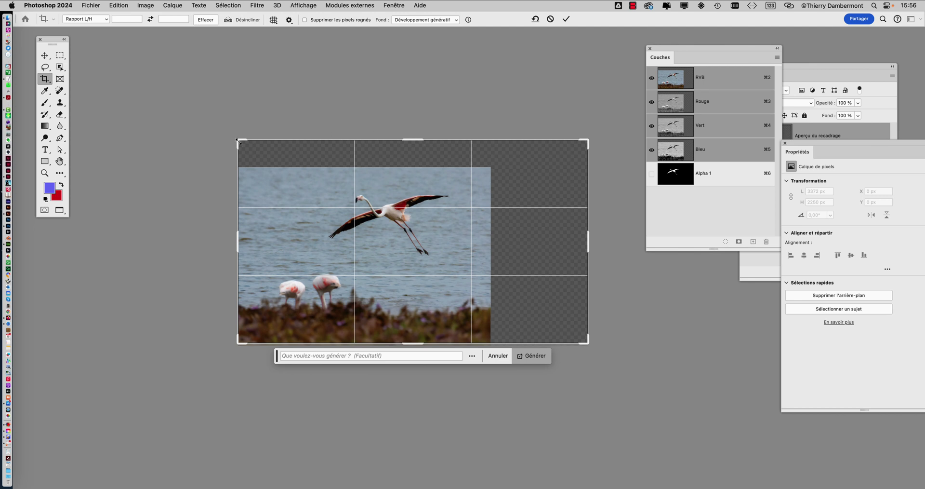
left_click_drag(238, 141, 195, 137)
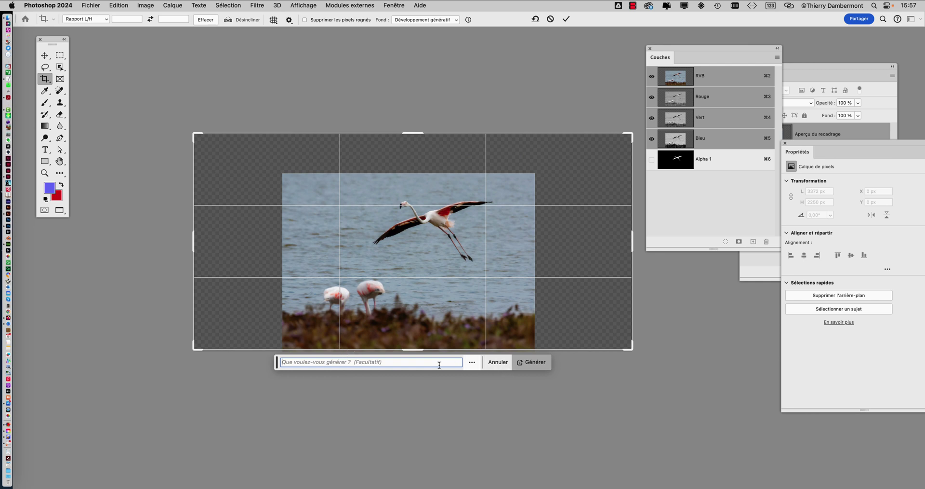
left_click(539, 365)
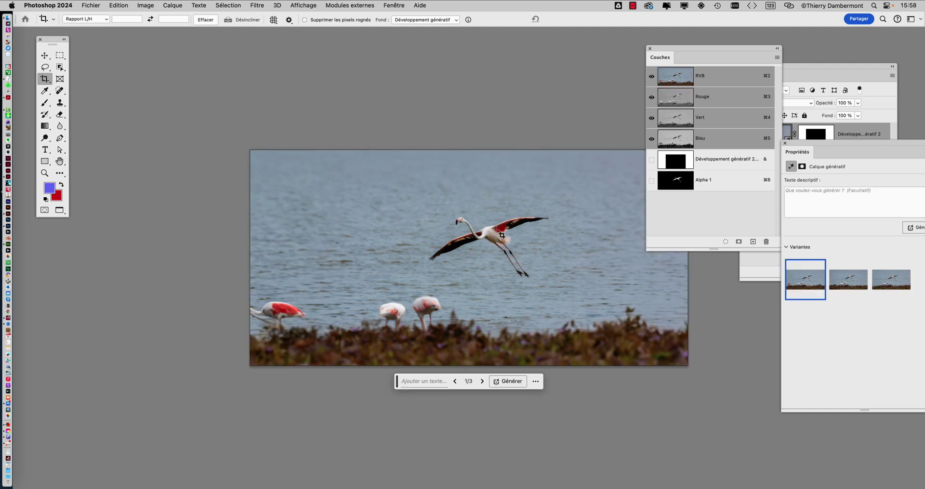
Load the Alpha 1 channel as a selection and invert it so everything except the flying flamingo is selected
scroll(337, 173, "right", 5)
scroll(336, 173, "down", 3)
left_click_drag(306, 152, 322, 215)
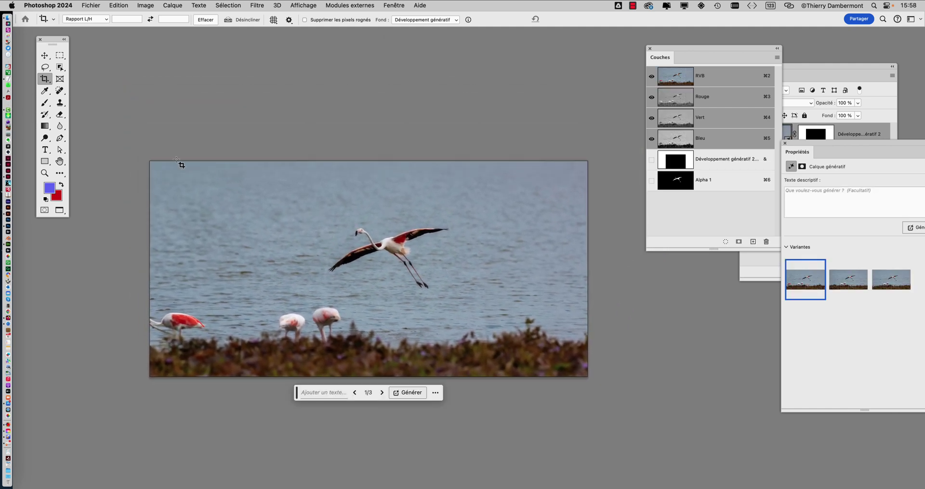
left_click(46, 59)
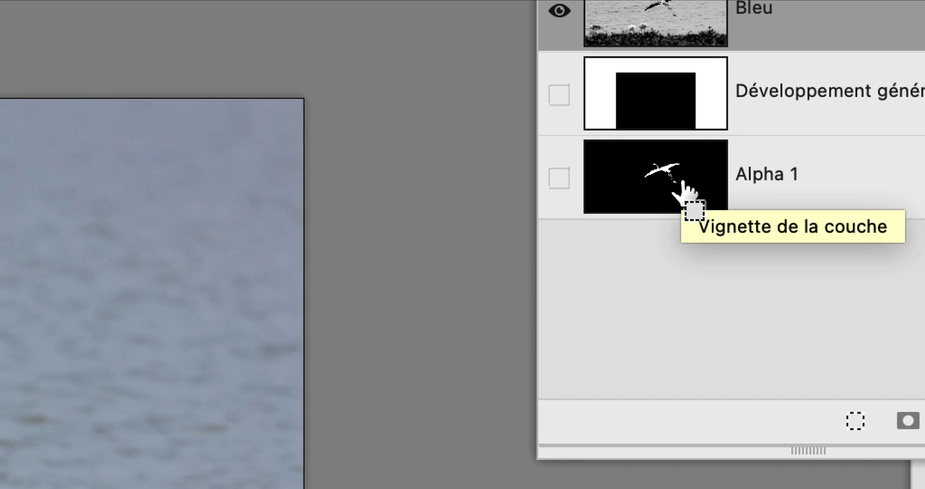
left_click(681, 183, "super")
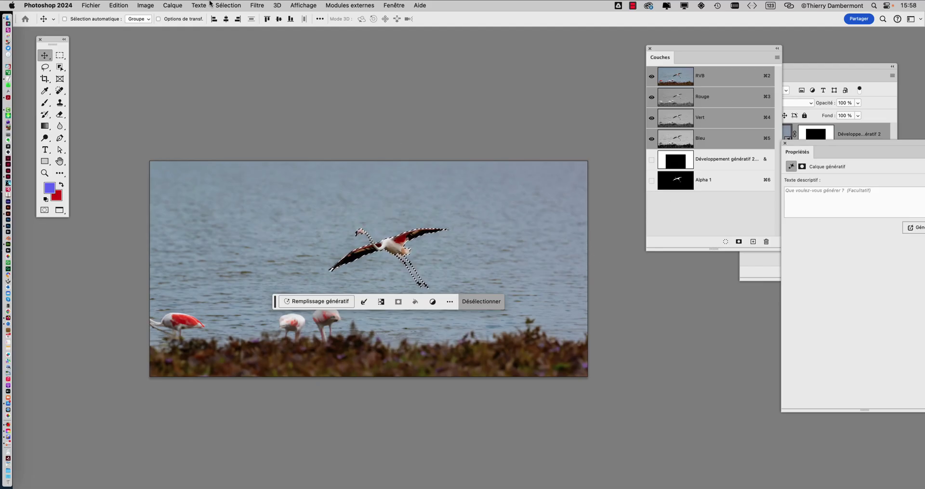
left_click(222, 5)
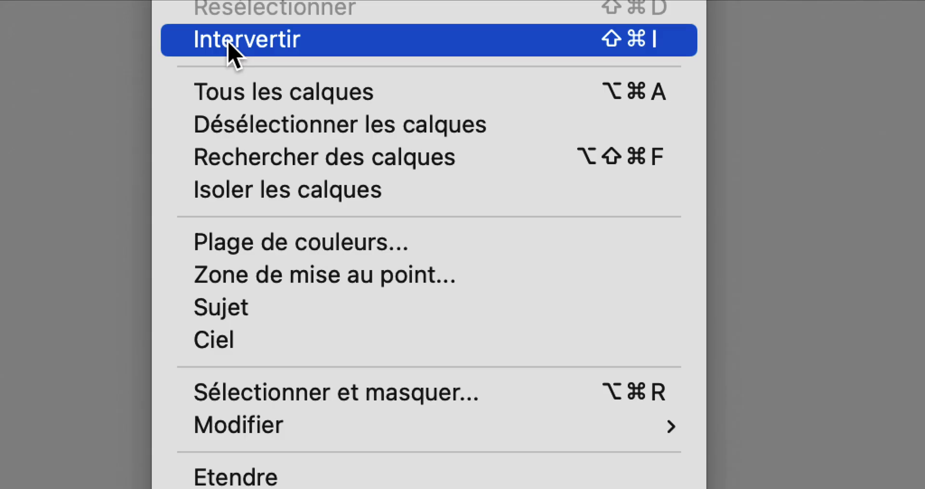
left_click(231, 48)
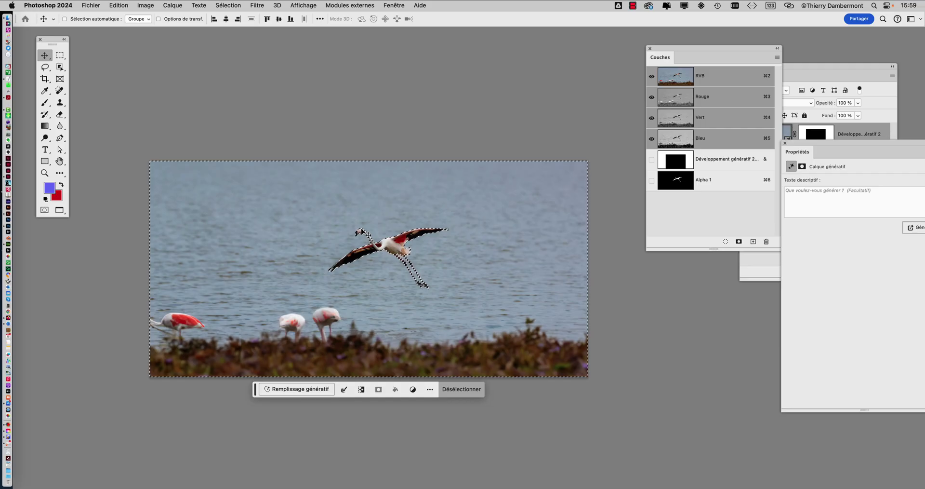
Rearrange the floating Couches and Calques panels so both are fully visible beside the image
left_click_drag(663, 48, 634, 271)
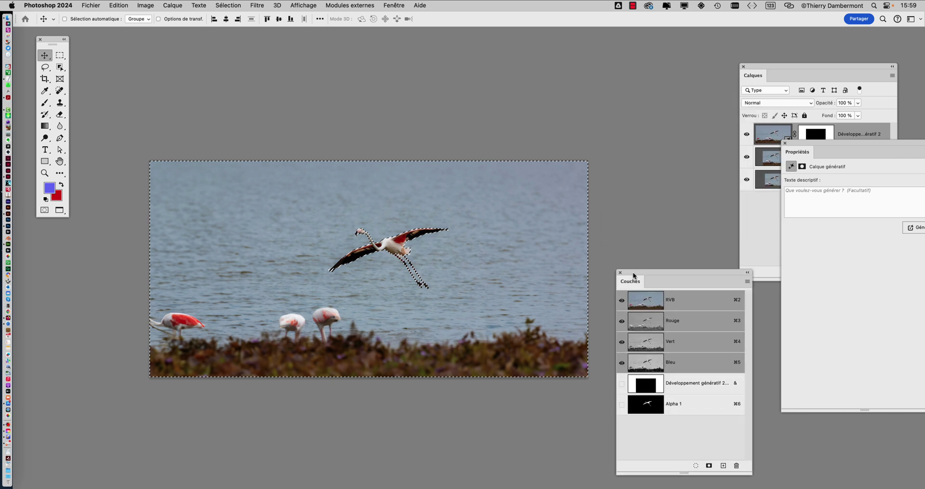
left_click_drag(759, 67, 598, 39)
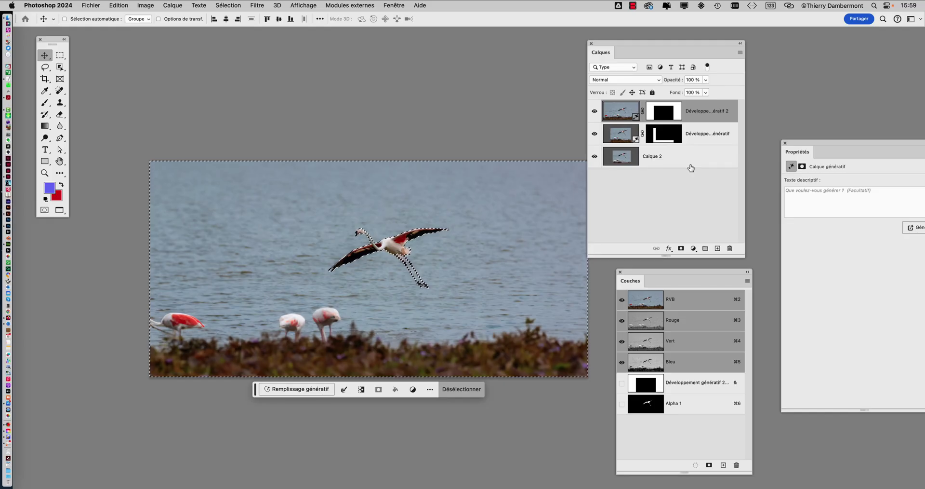
left_click_drag(646, 49, 663, 43)
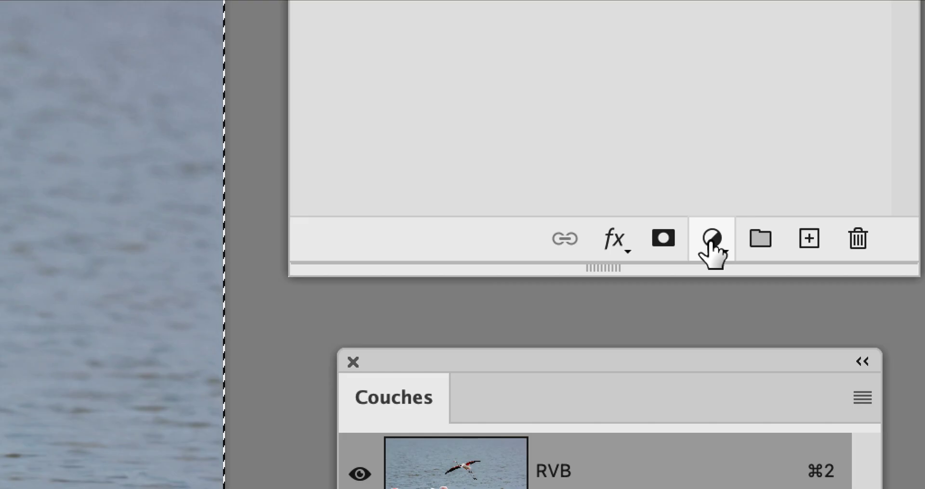
Add a Niveaux adjustment layer masked by the inverted selection and lighten the background by setting its midtones to 1,40
left_click(710, 241)
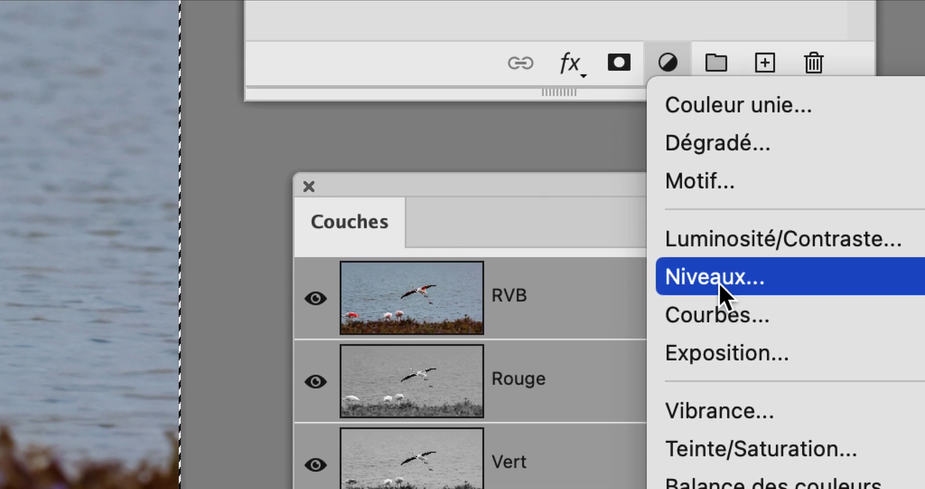
left_click(720, 285)
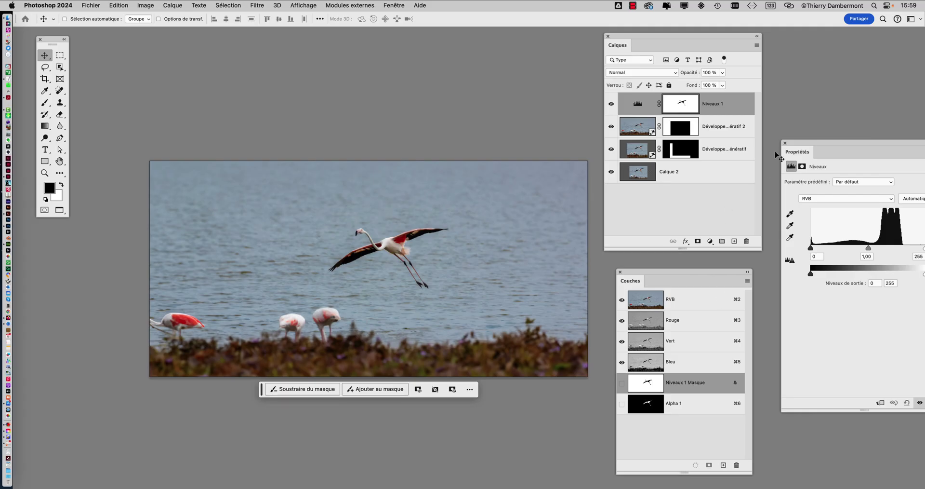
left_click_drag(806, 142, 591, 79)
left_click_drag(427, 132, 382, 91)
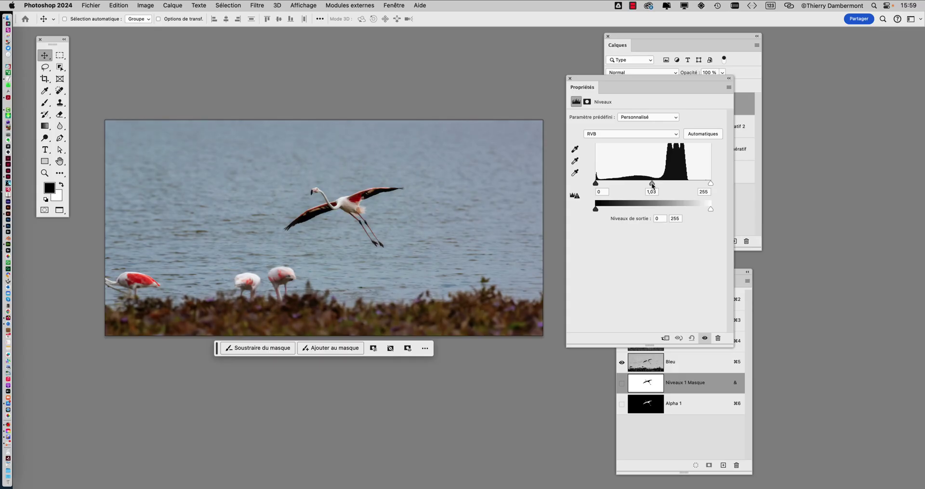
mouse_move(657, 183)
left_mouse_down()
mouse_move(601, 193)
mouse_move(648, 183)
mouse_move(629, 185)
mouse_move(640, 184)
left_mouse_up()
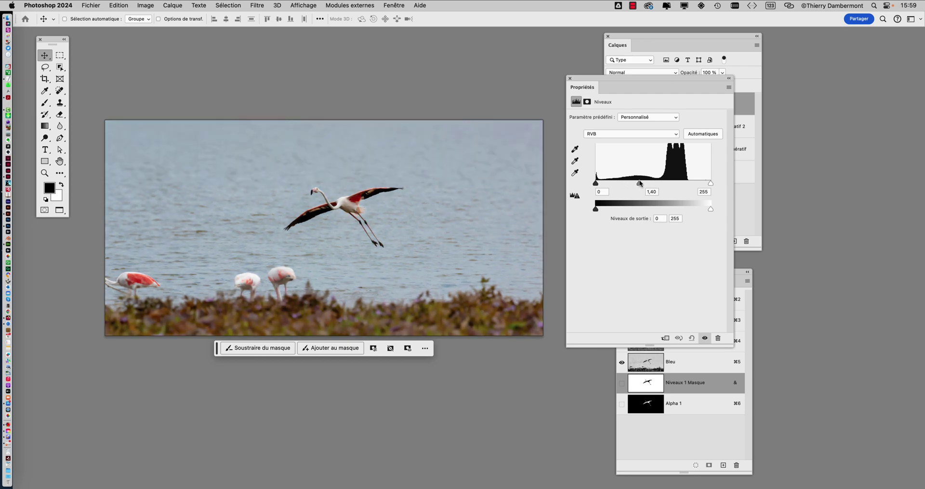
Move the Propriétés panel away from the layers and delete the Niveaux adjustment layer
left_click_drag(593, 87, 790, 89)
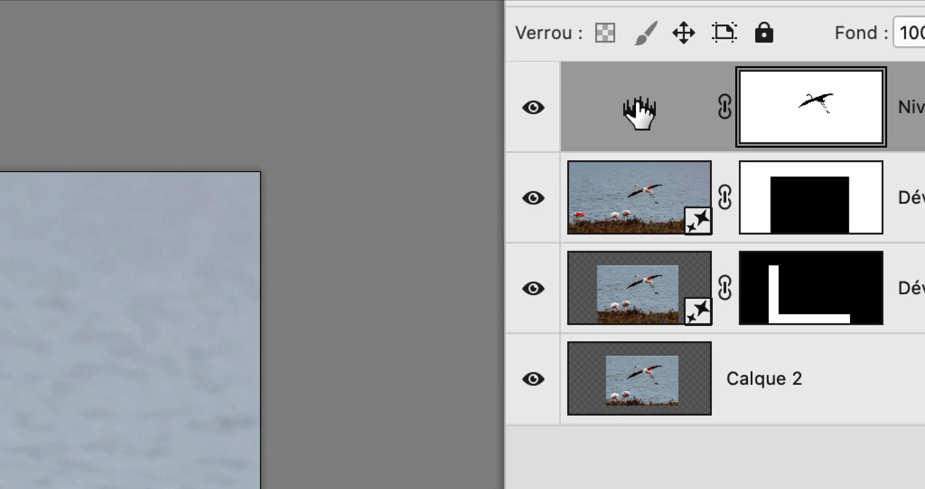
left_click_drag(637, 105, 696, 215)
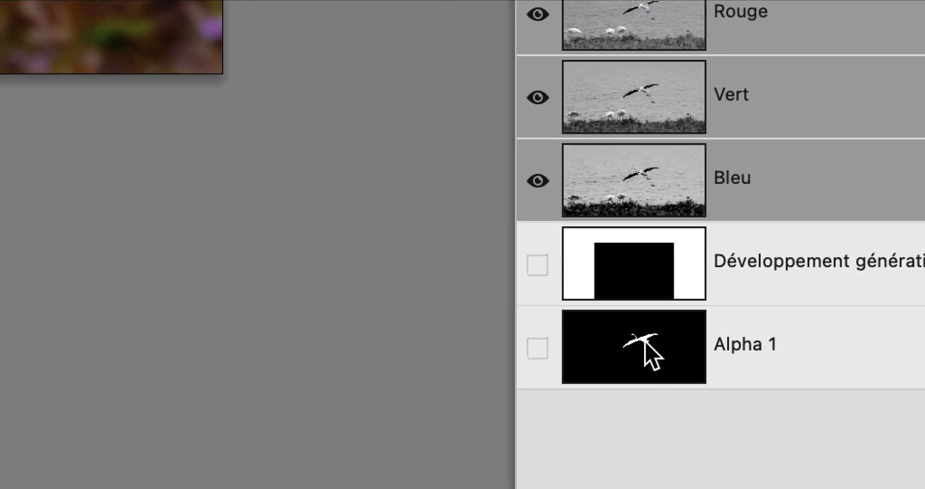
Reload the flamingo selection from the Alpha 1 channel and invert it to target the background
left_click(650, 343, "super")
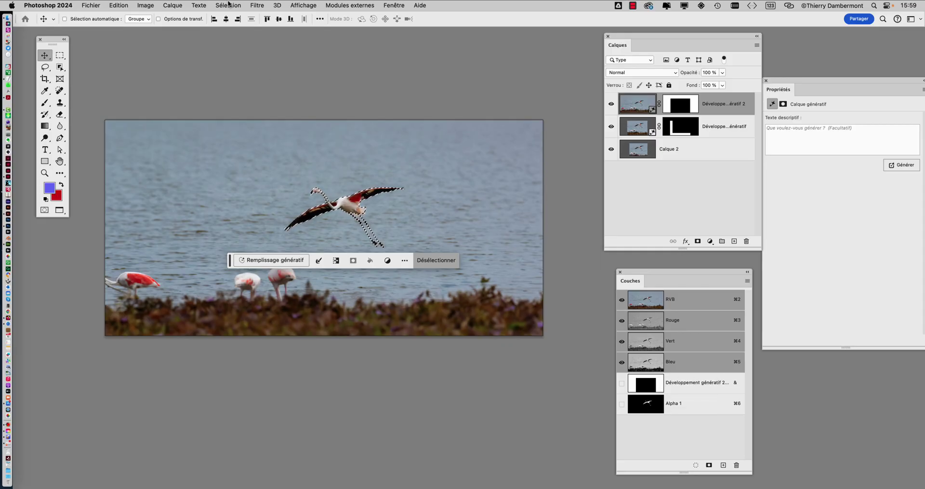
left_click(229, 5)
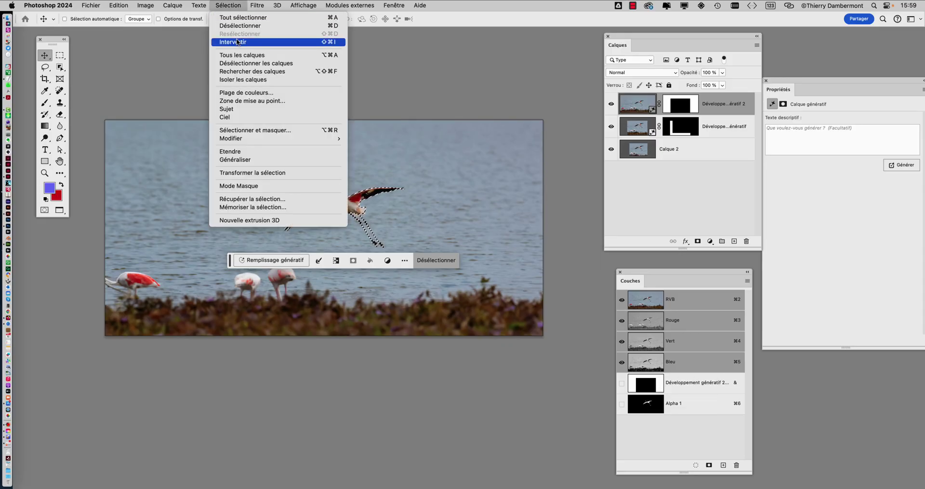
left_click(237, 43)
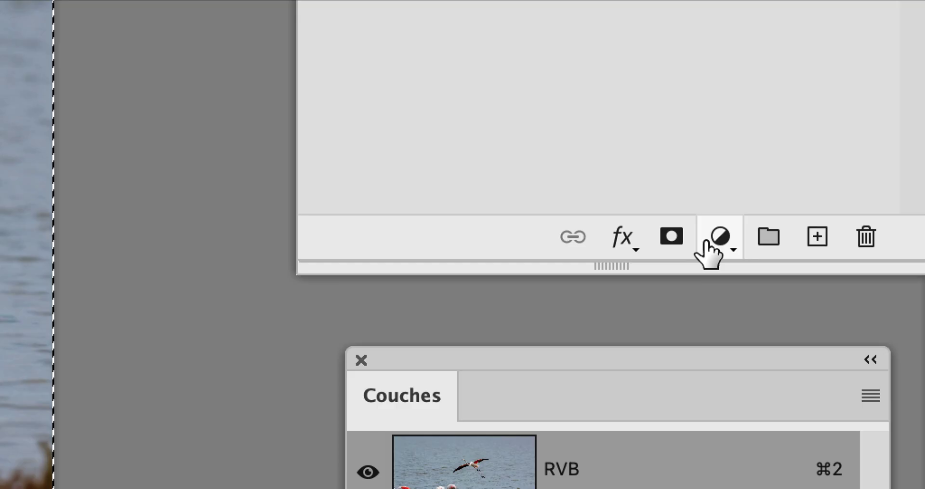
Add a Courbes adjustment layer masked by the inverted selection and bring its properties closer to the image
left_click(706, 241)
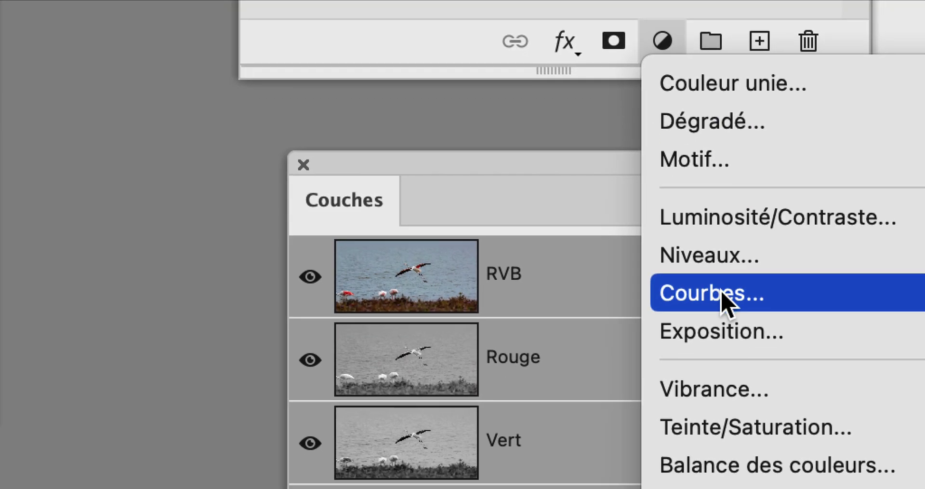
left_click(723, 296)
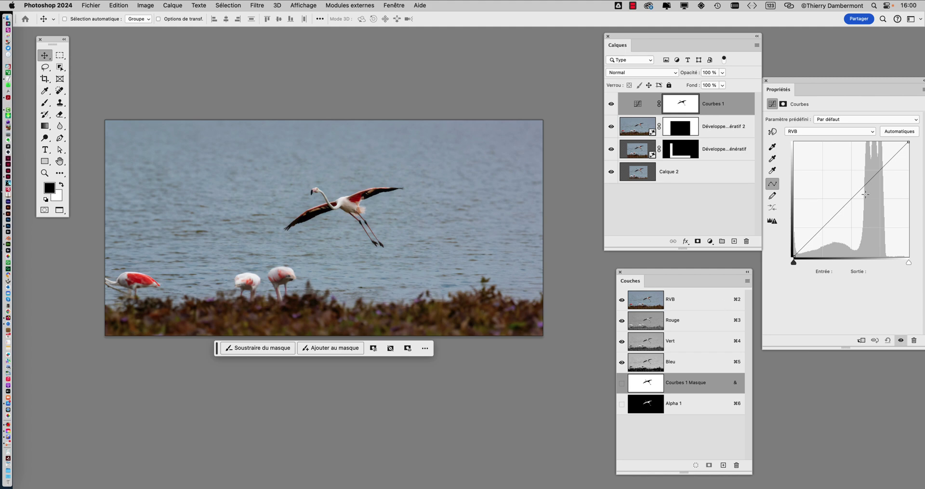
left_click_drag(810, 85, 591, 70)
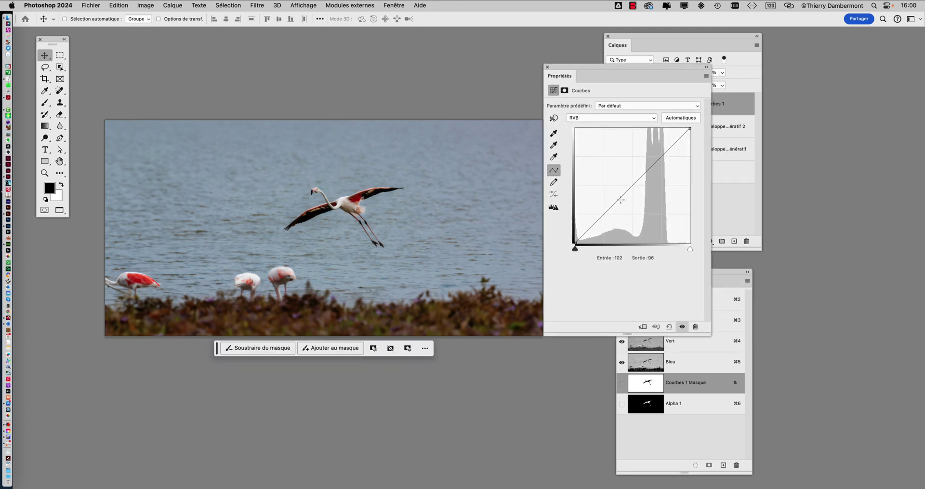
Shape the masked RVB curve into an S that brightens the background, with its upper point at input 162 and output 207
left_click(620, 199)
left_click(666, 156)
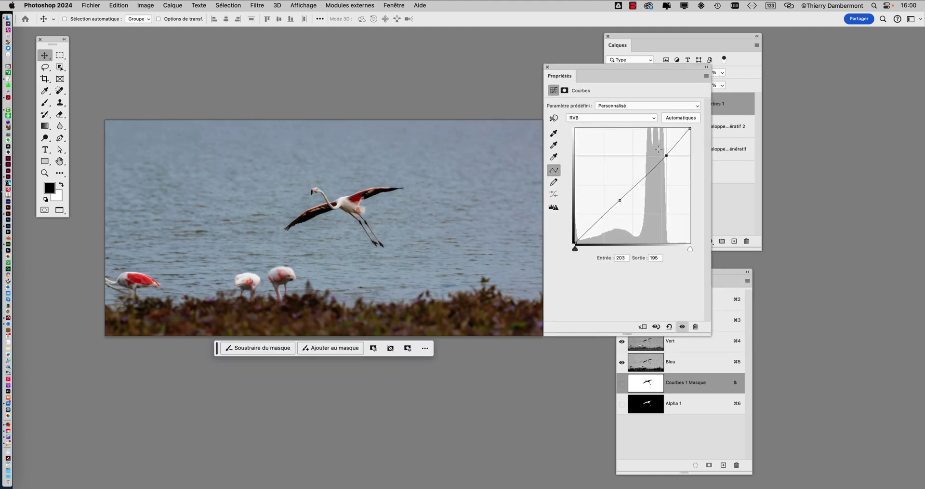
left_click_drag(659, 149, 658, 144)
mouse_move(619, 200)
left_mouse_down()
mouse_move(621, 208)
mouse_move(612, 205)
left_mouse_up()
mouse_move(657, 149)
left_mouse_down()
mouse_move(653, 135)
mouse_move(650, 146)
left_mouse_up()
left_click_drag(614, 206, 610, 205)
left_click_drag(648, 144, 648, 149)
Save the edited flamingo image and switch to InDesign
left_click(97, 5)
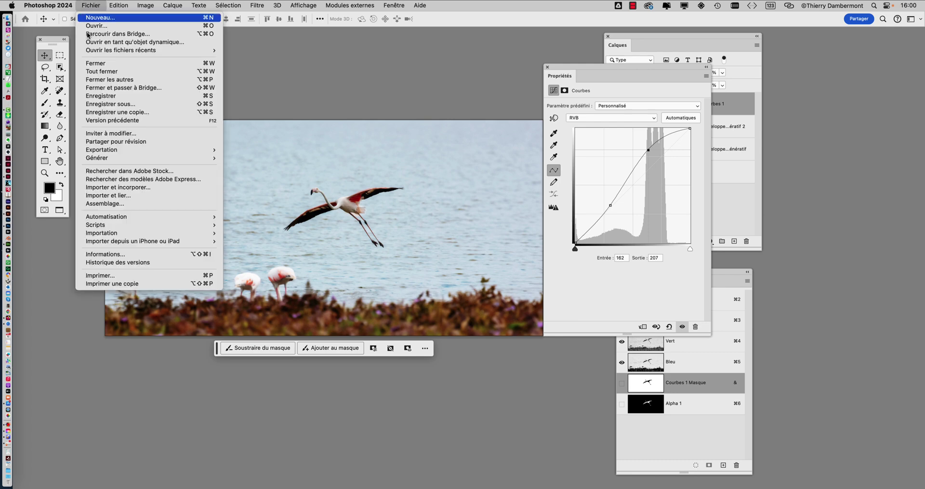
key("super+Tab")
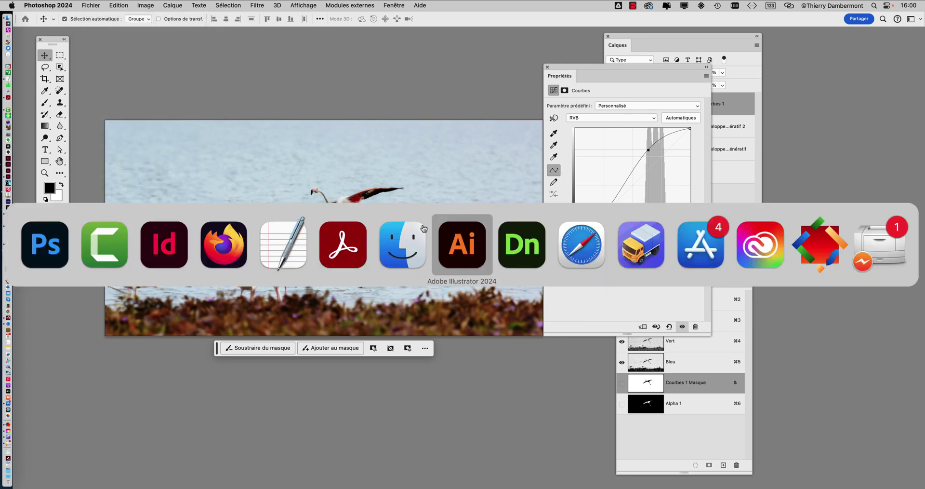
left_click(175, 256)
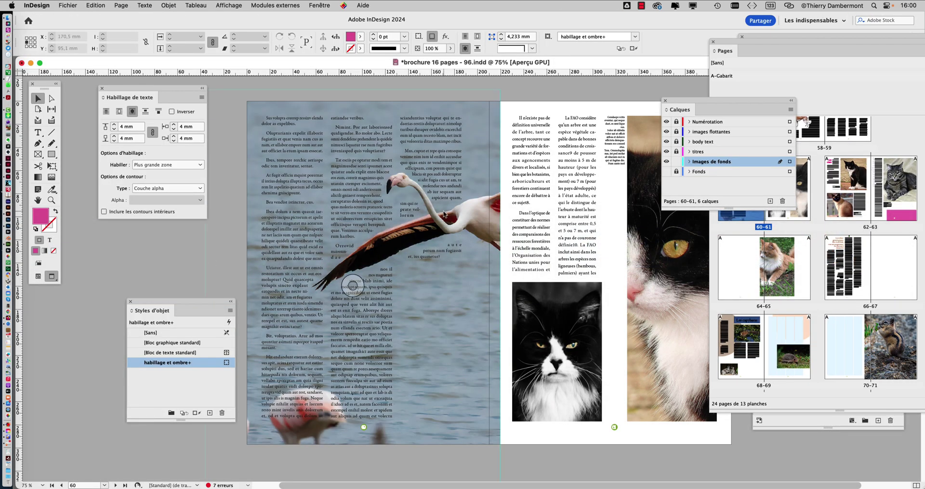
Display the document's Liens panel and place it over page 61
left_click(320, 5)
left_click(329, 173)
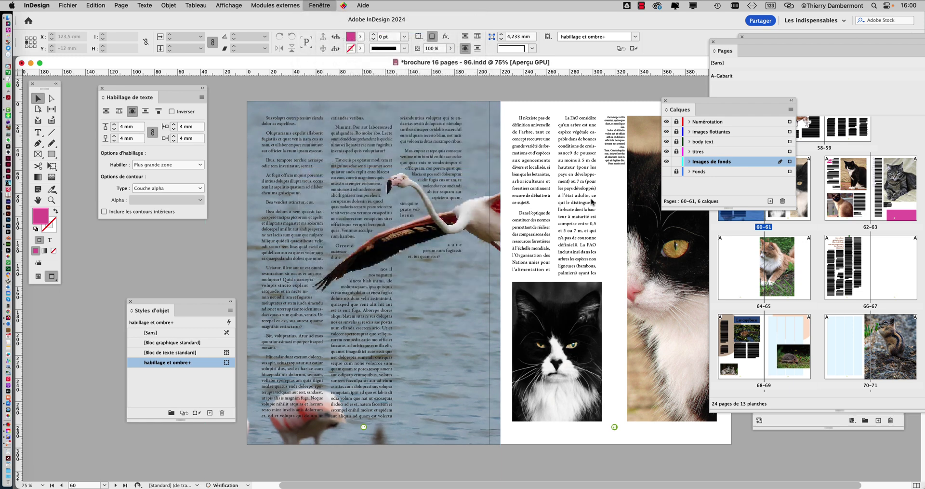
left_click_drag(766, 39, 627, 126)
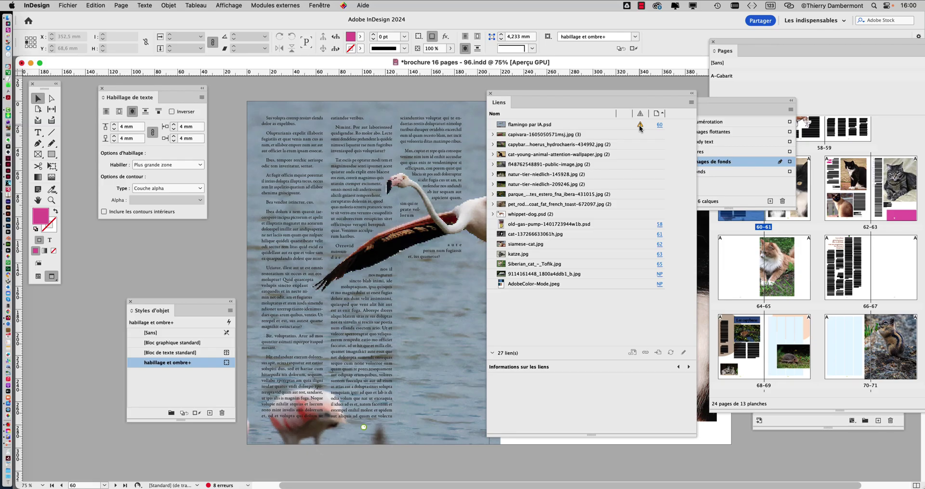
Leave the preview display and update the modified flamingo par IA.psd link from its page 60 image frame, keeping the panels clear of it
left_click(37, 277)
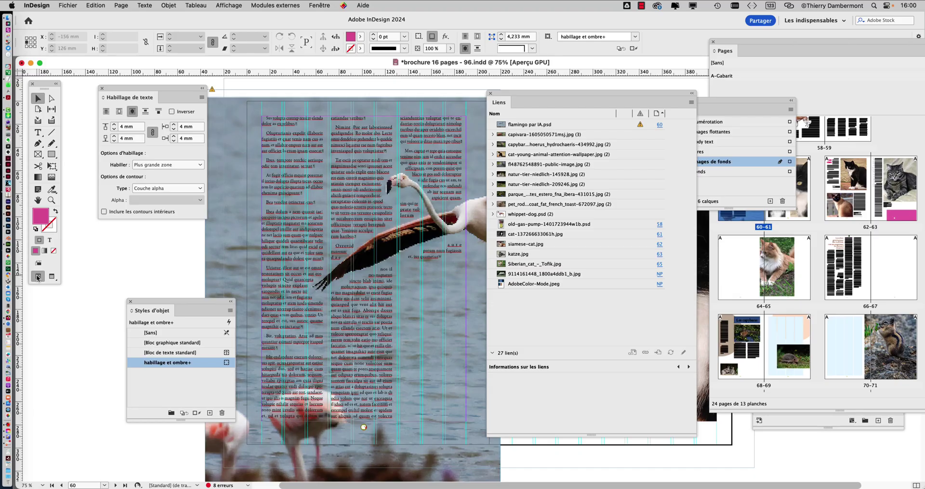
left_click_drag(149, 89, 114, 88)
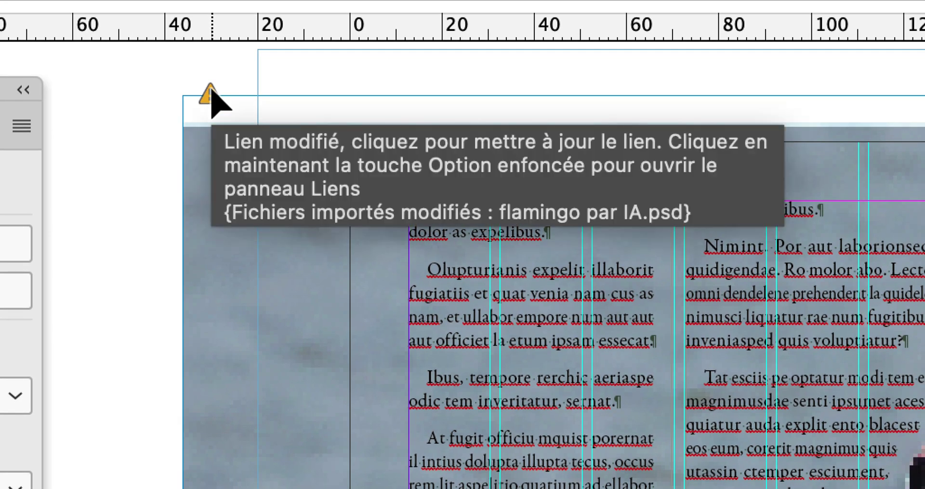
left_click(211, 92, "alt")
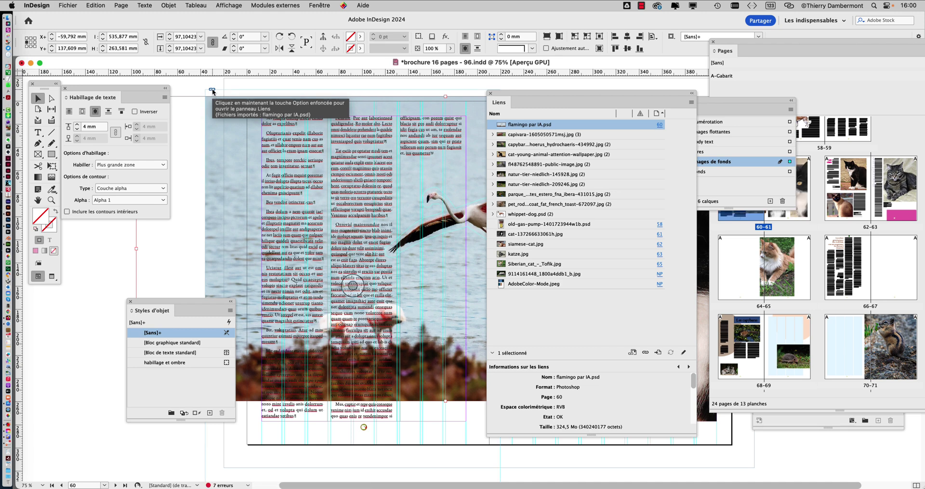
left_click_drag(497, 97, 577, 95)
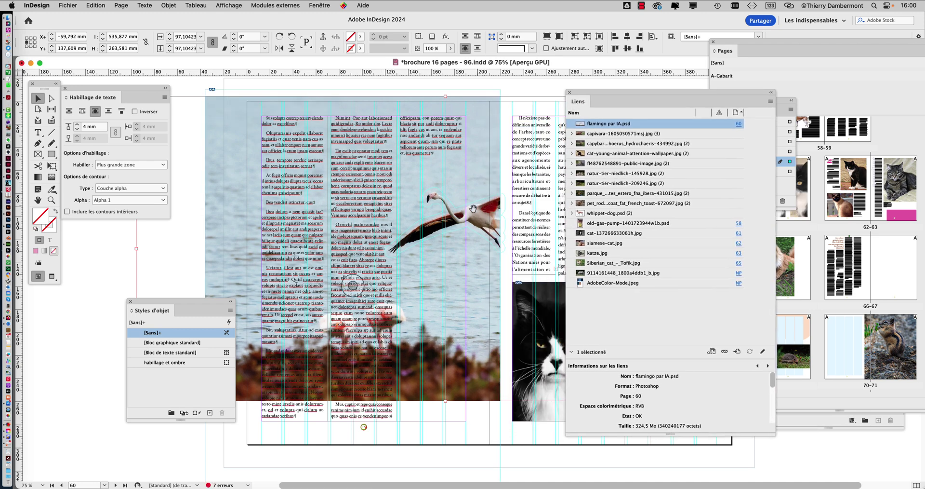
Select the flamingo image inside its page 60 frame and shift it left within the frame to about X -92,5 mm
key("super+minus")
key("super+minus")
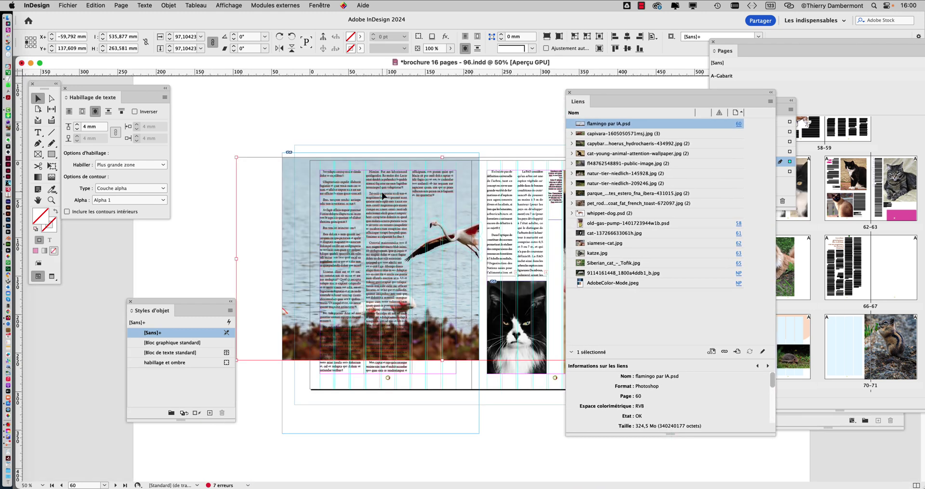
left_click(432, 202)
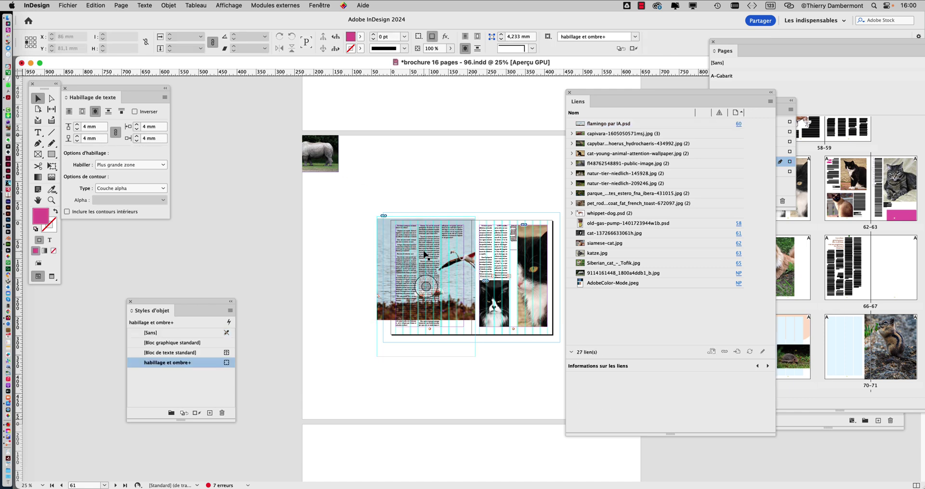
double_click(424, 248)
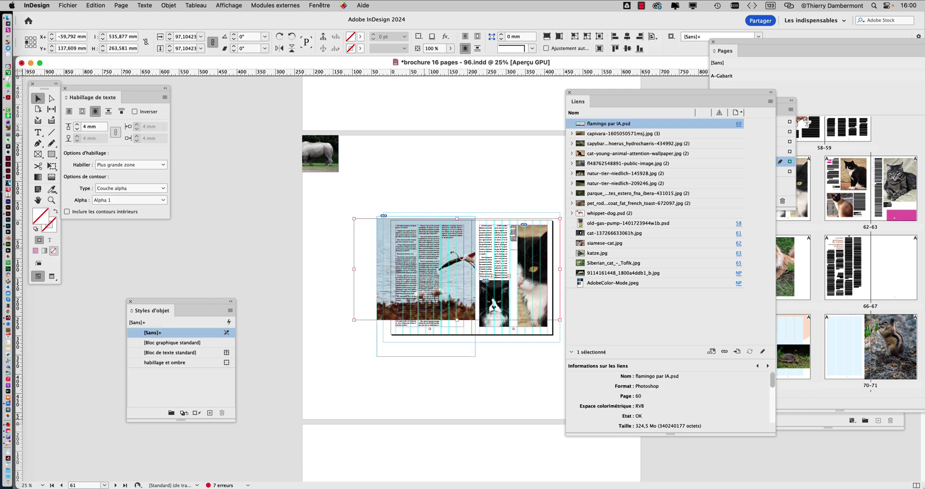
left_click_drag(445, 259, 432, 258)
key("super+equal")
key("super+equal")
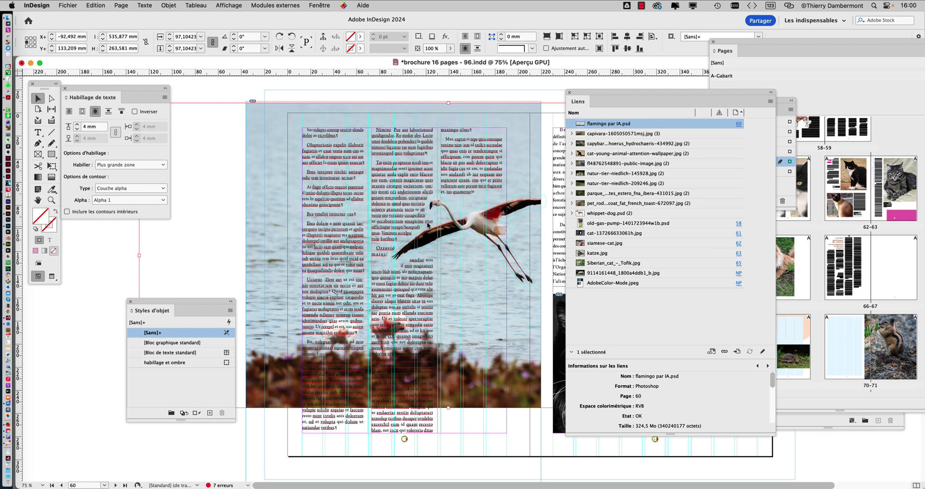
key("super+minus")
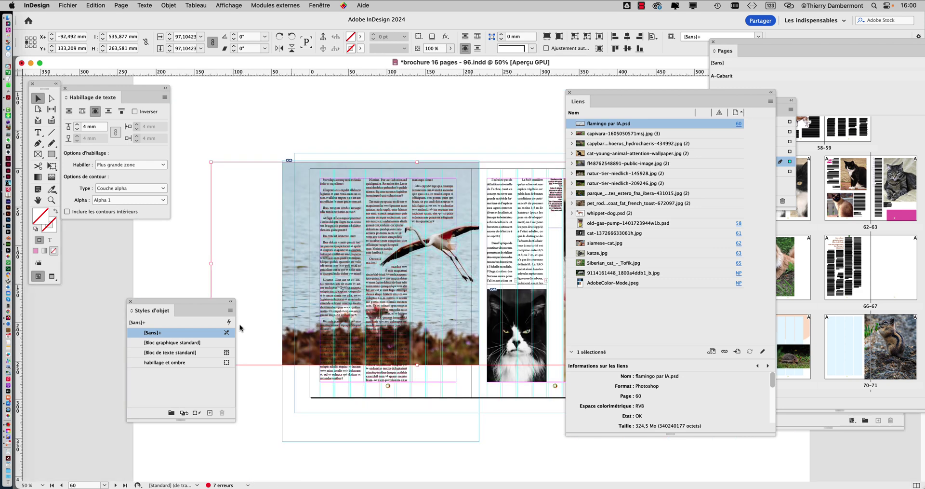
Move the Styles d'objet panel away and proportionally enlarge the flamingo image inside its frame to about 120,8 %
left_click_drag(212, 302, 149, 381)
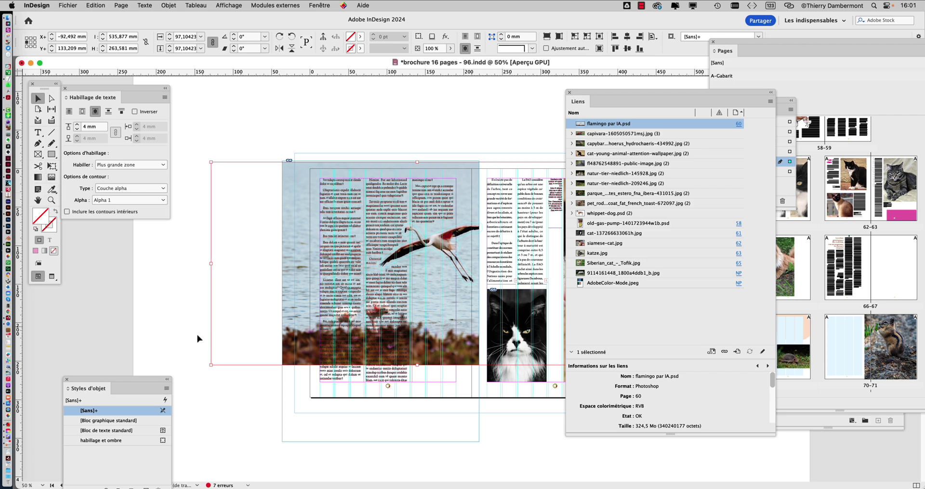
left_click_drag(211, 365, 147, 396)
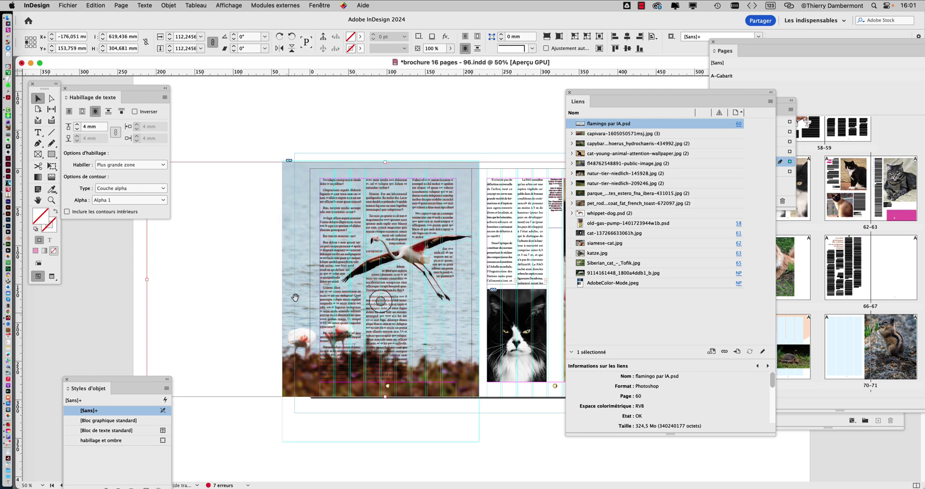
scroll(212, 333, "down", 3)
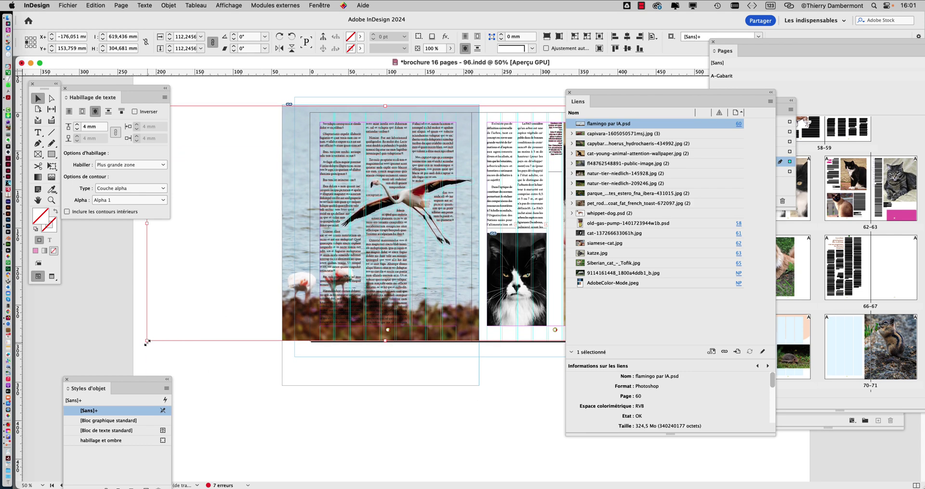
left_click_drag(147, 342, 111, 358)
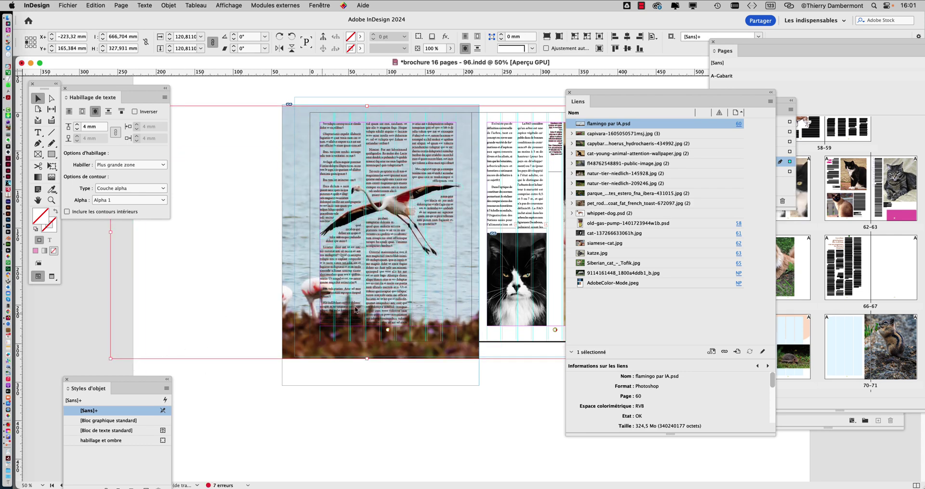
Enlarge the flamingo image to about 134,2 %, shift it right to about X -186,6 mm within its frame, and deselect it
left_click_drag(407, 285, 398, 246)
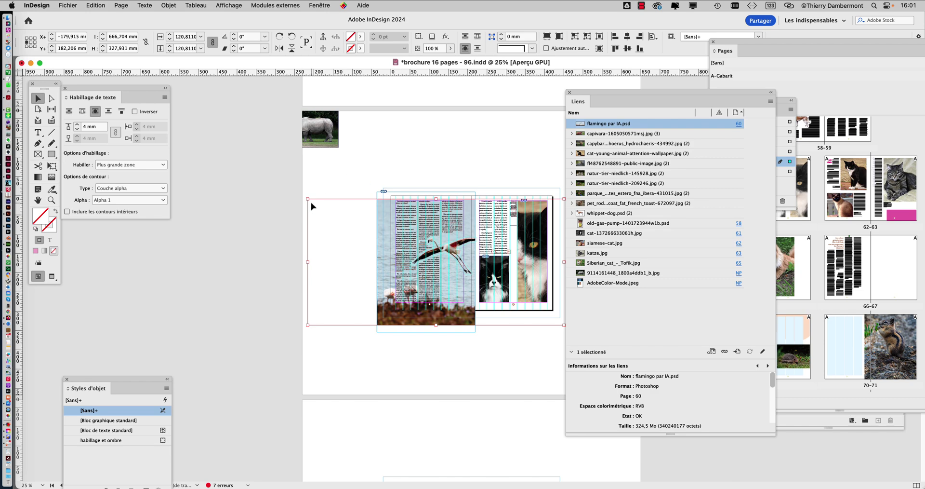
left_click_drag(308, 199, 433, 246)
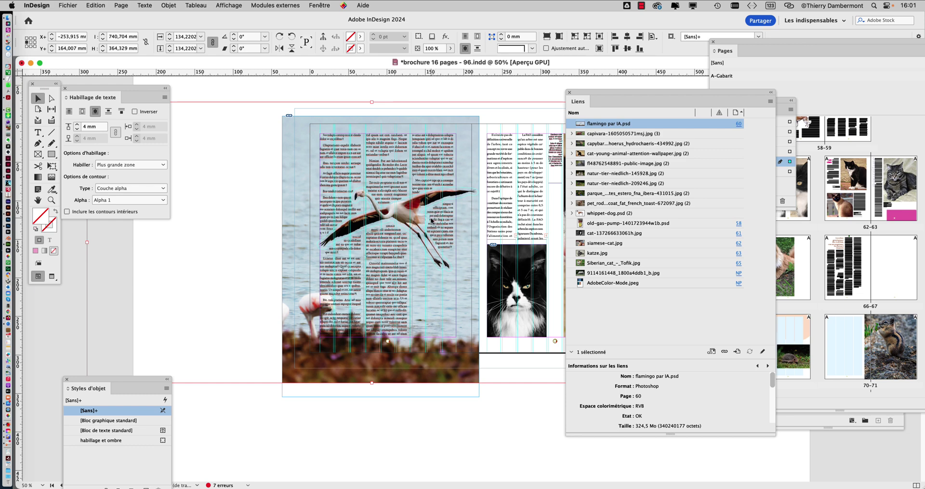
left_click_drag(401, 230, 436, 232)
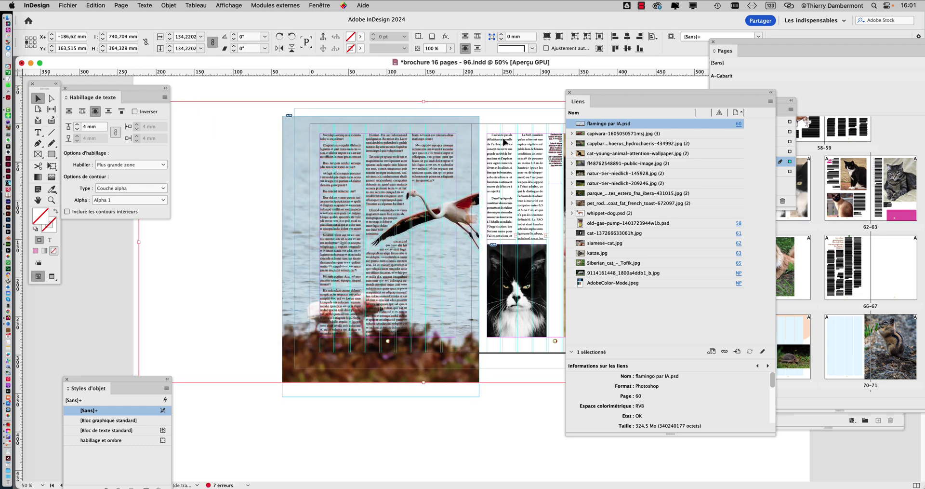
left_click(223, 200)
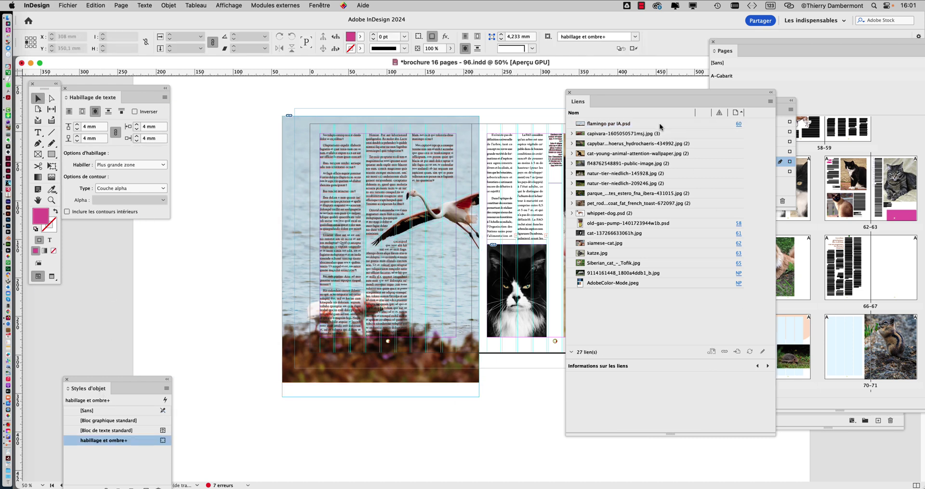
Unlock the body text and images flottantes layers and delete the two-column text and the small cat photo from page 61
left_click_drag(646, 93, 636, 295)
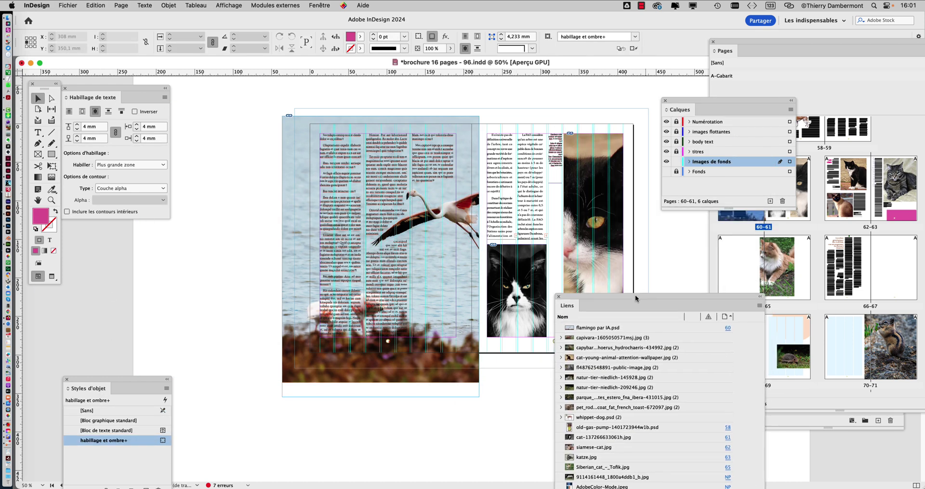
left_click(676, 142)
left_click(522, 188)
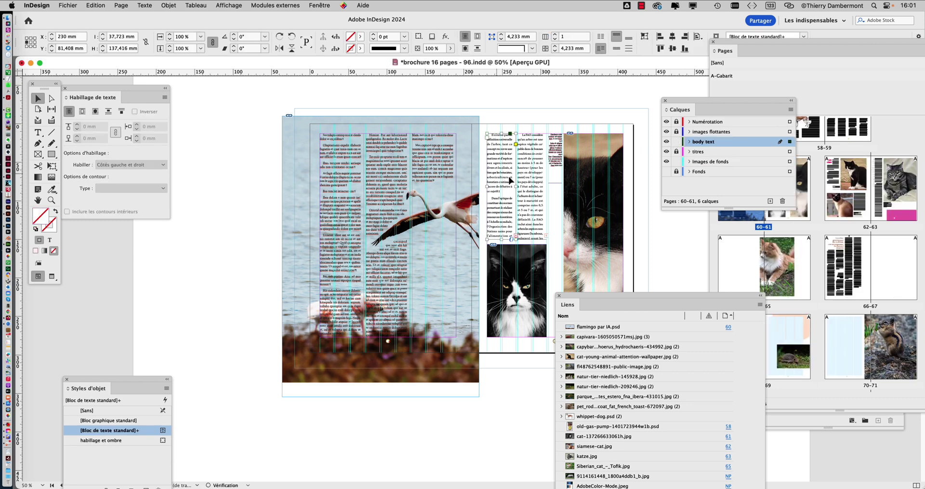
key("Delete")
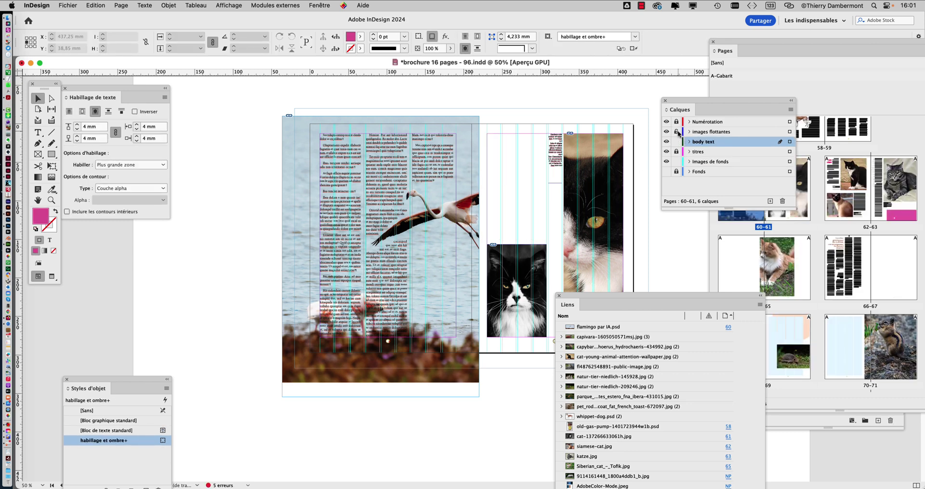
left_click(677, 132)
left_click(536, 258)
key("Delete")
Extend the flamingo image frame across onto page 61 to a width of about 351 mm
left_click(470, 246)
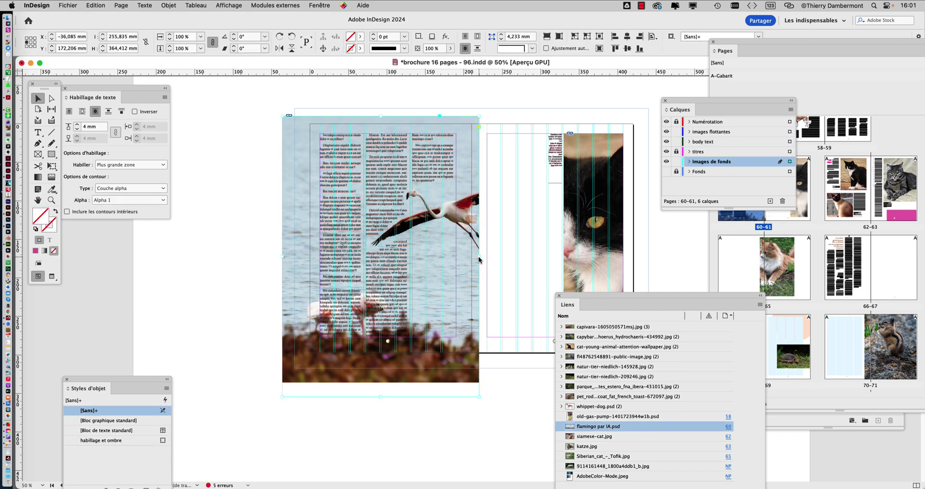
left_click_drag(480, 258, 547, 264)
left_click(435, 221)
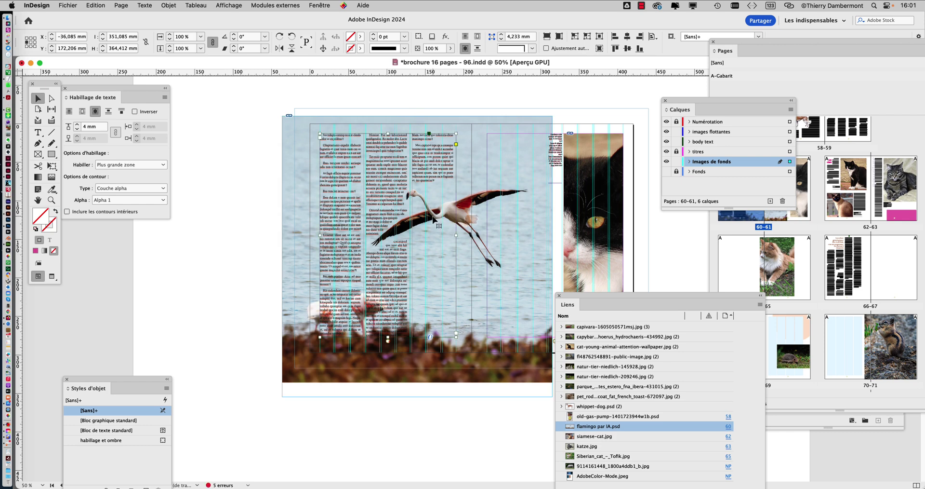
double_click(435, 220)
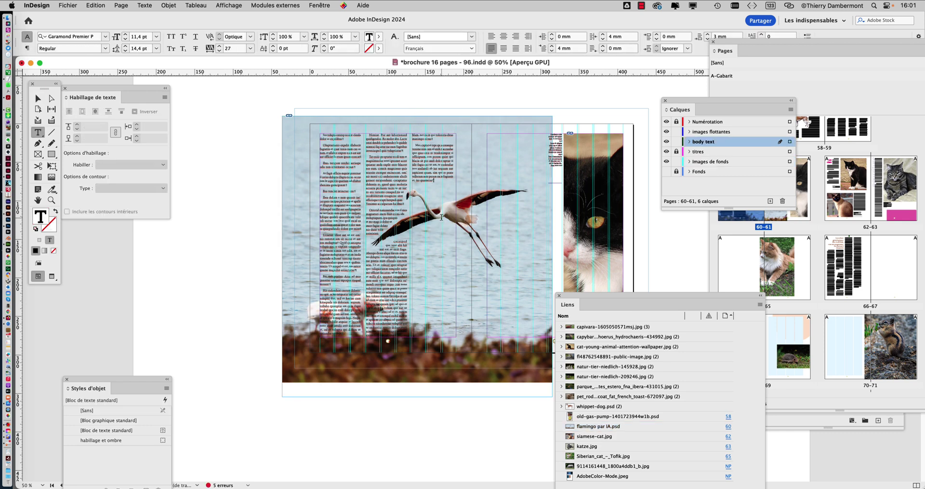
key("Escape")
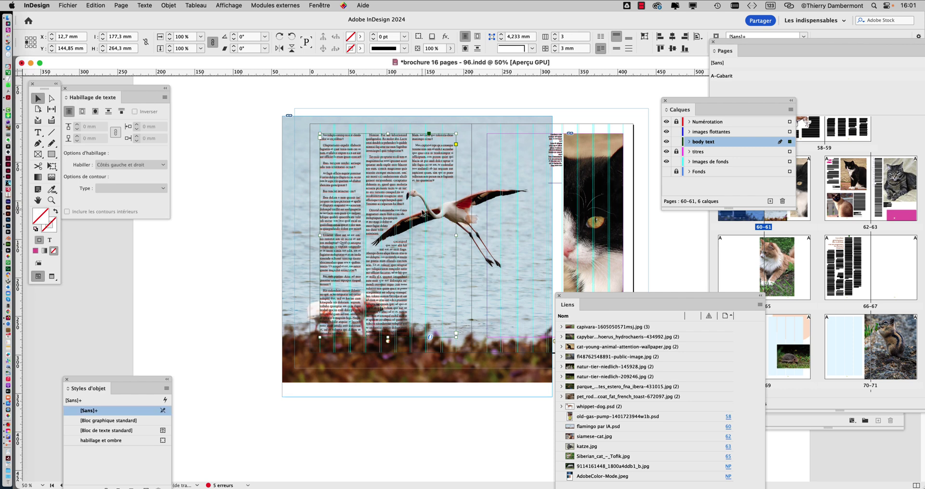
key("t")
key("super+shift+a")
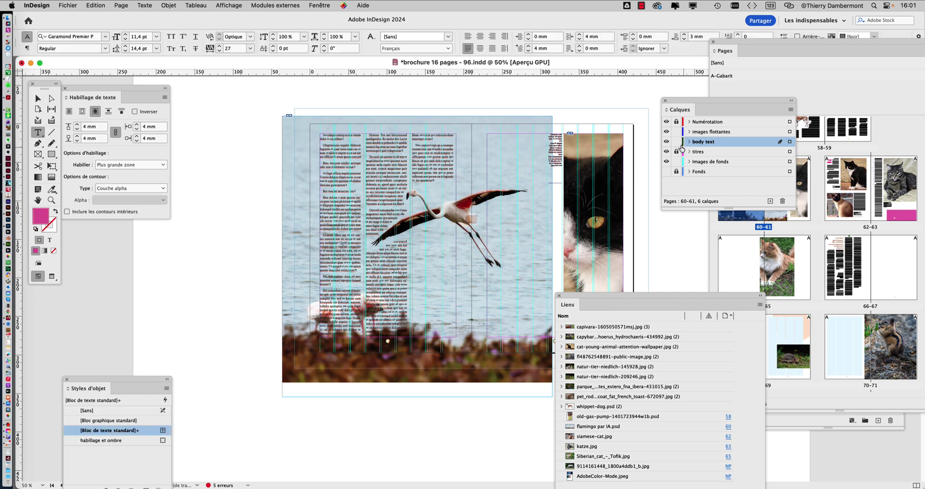
Lock the images flottantes and body text layers and move the flamingo image within its frame to about X -169,4 mm, Y 133,5 mm
left_click(676, 132)
left_click(41, 98)
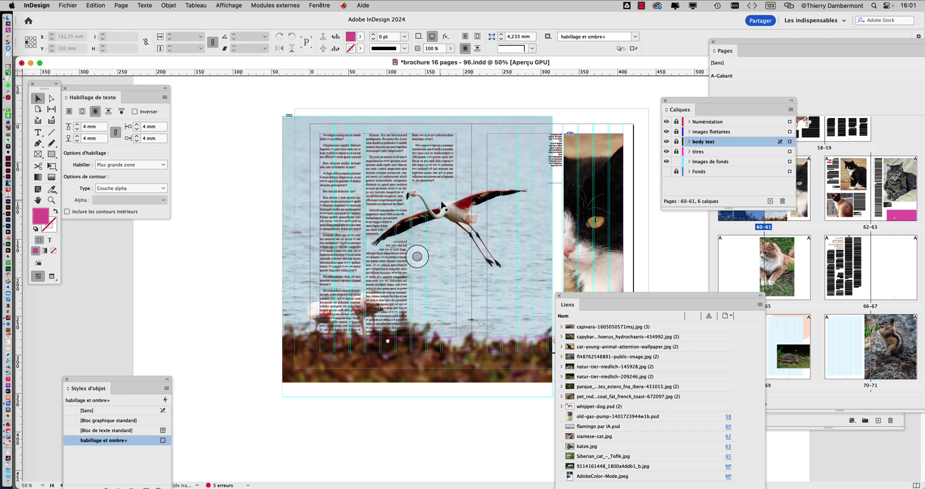
left_click(441, 201)
left_click_drag(441, 202, 455, 188)
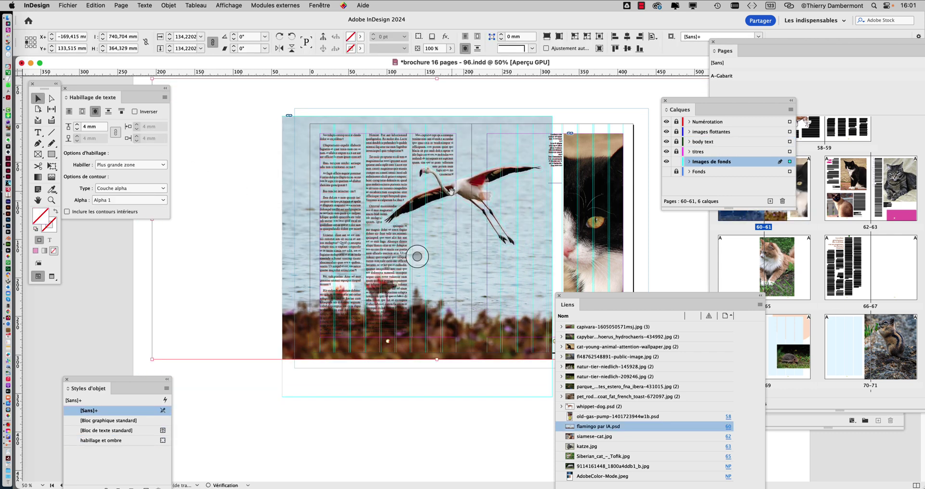
Deselect the image, display the spread in preview mode, and move the Liens panel clear of the pages
left_click(250, 395)
left_click(53, 279)
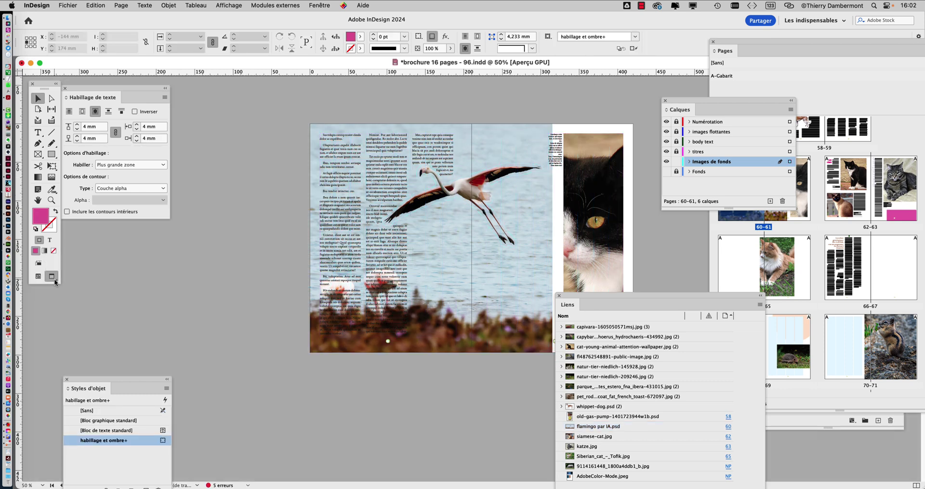
left_click(417, 257)
left_click_drag(589, 296, 685, 283)
Start saving the brochure under a new file name, placing the cursor after the version number for editing
left_click(68, 5)
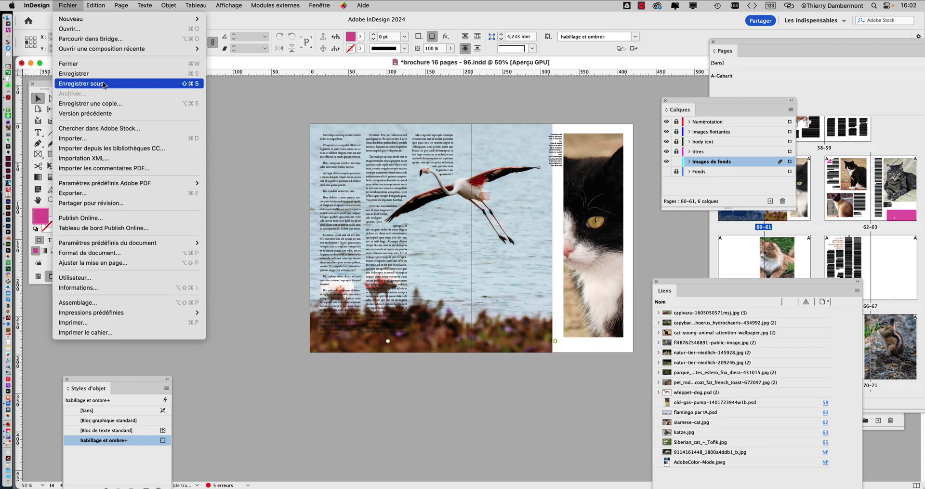
left_click(105, 87)
key("Right")
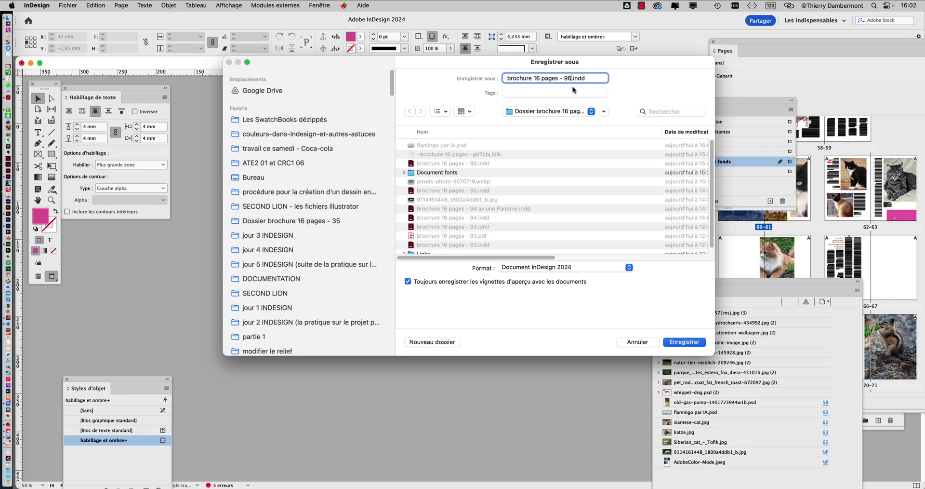